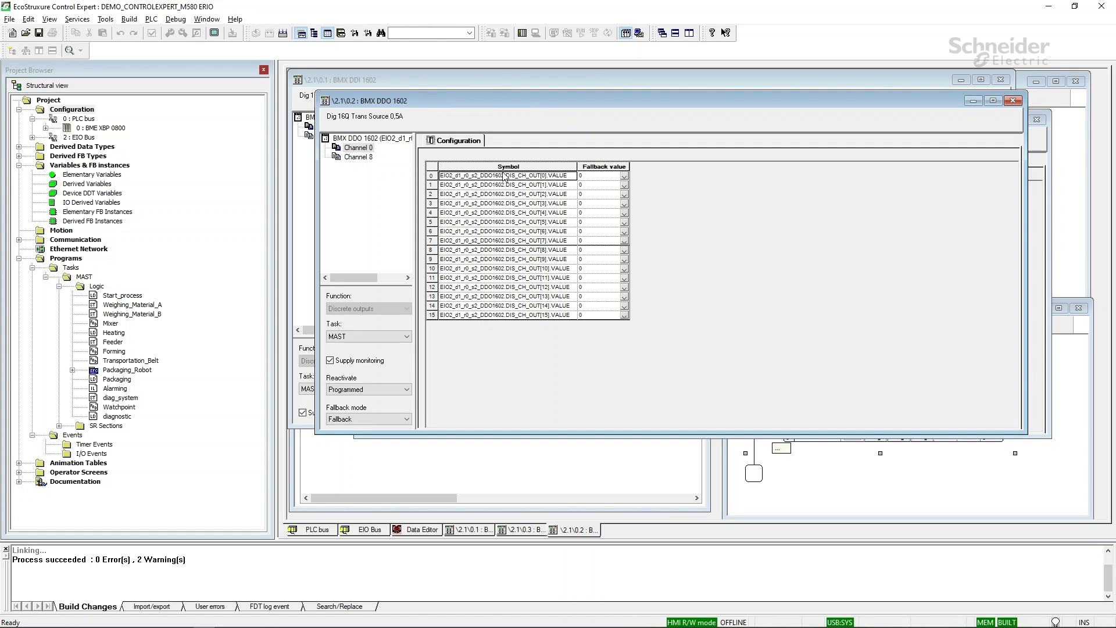
- Close the BMX DDO 1602, BMX AMI 0810 and BMX DDI 1602 configuration windows
click(1012, 101)
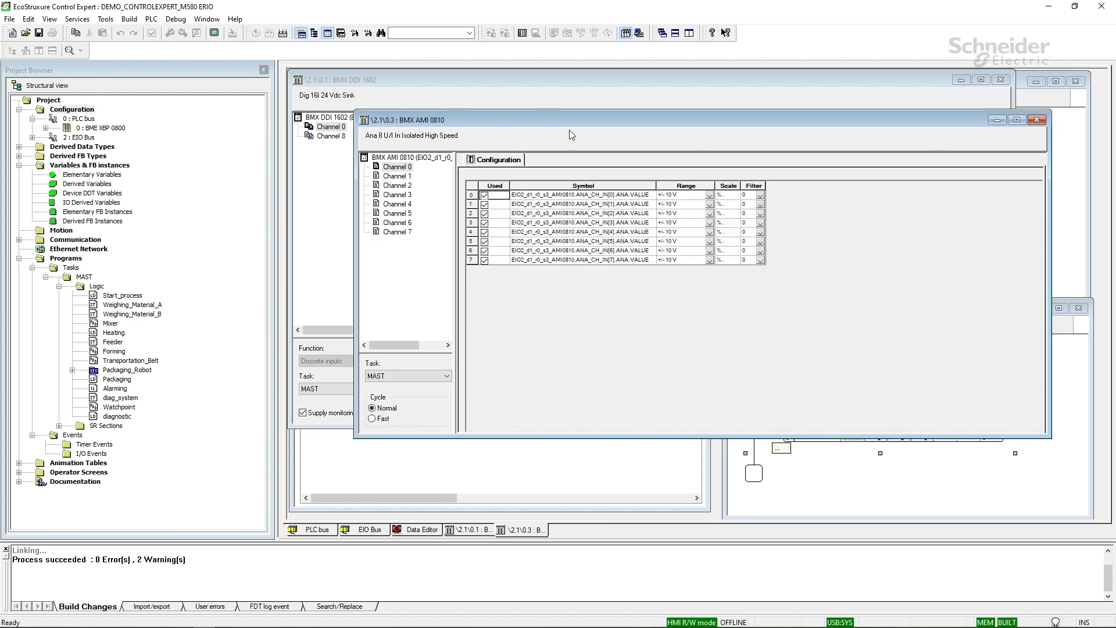
click(1036, 120)
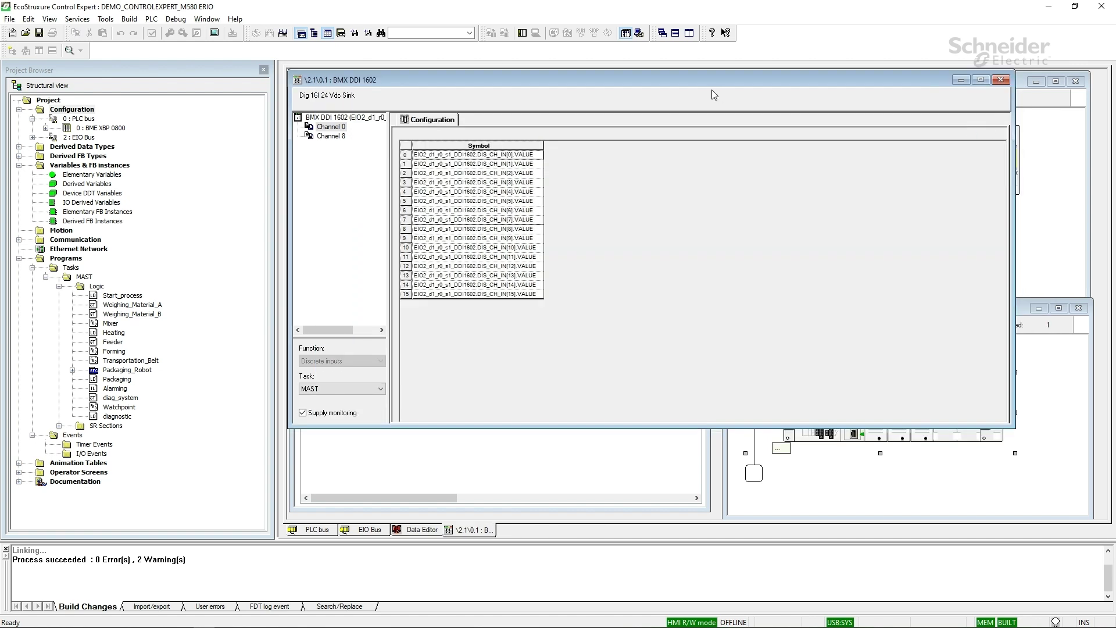
click(1000, 79)
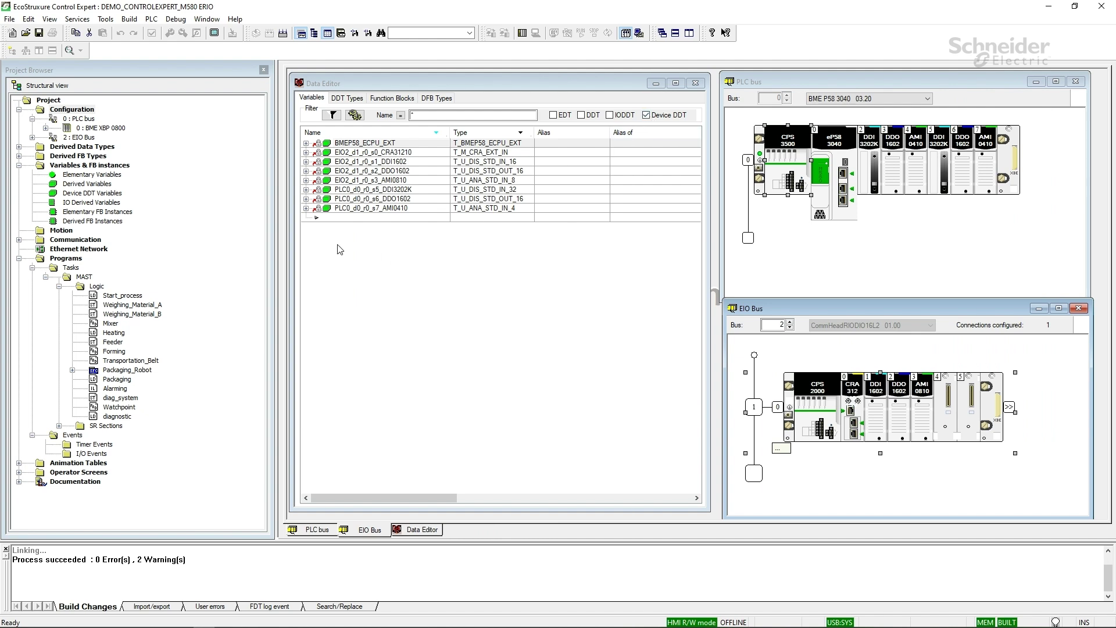
- Export the selected DDI1602, DDO1602 and AMI0810 variables (s1–s3) to Alias export 1.XSY
click(359, 163)
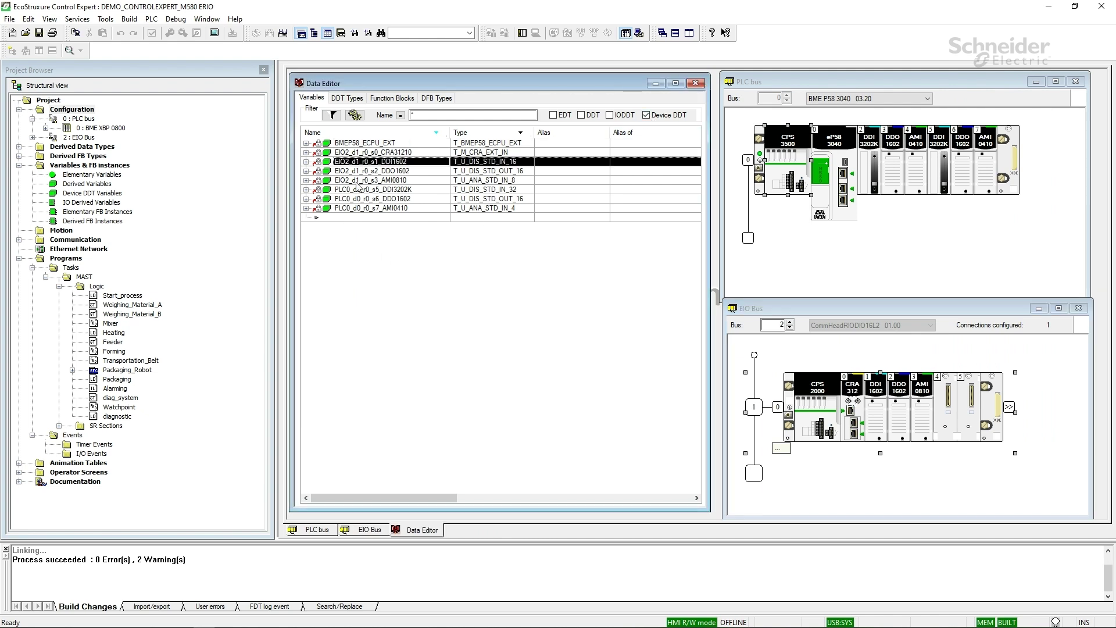
drag(359, 187, 360, 167)
right_click(360, 167)
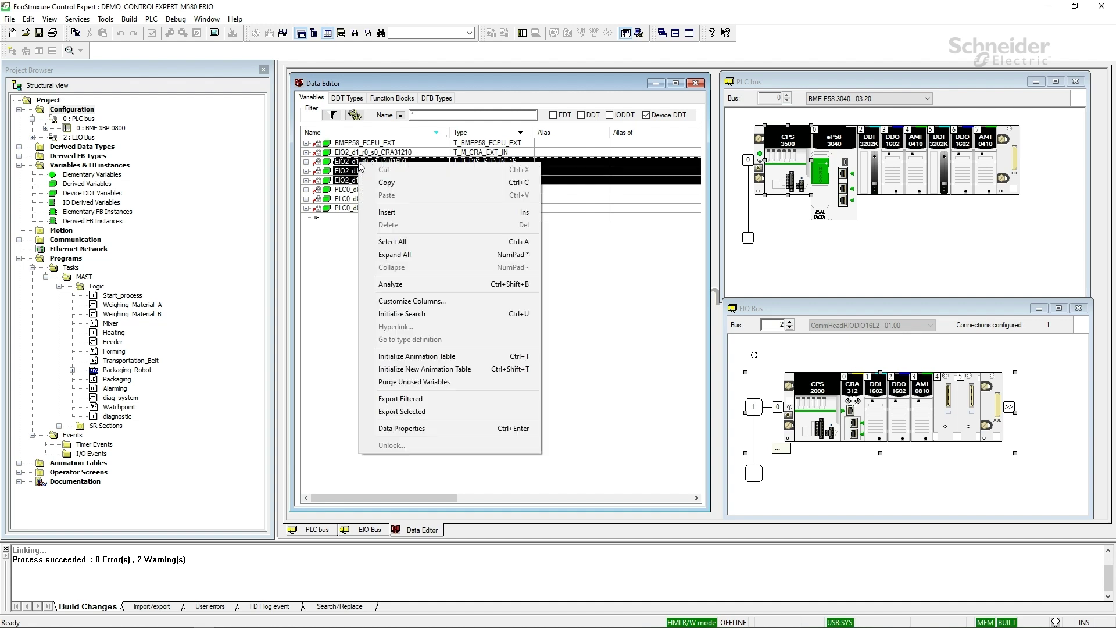
click(417, 411)
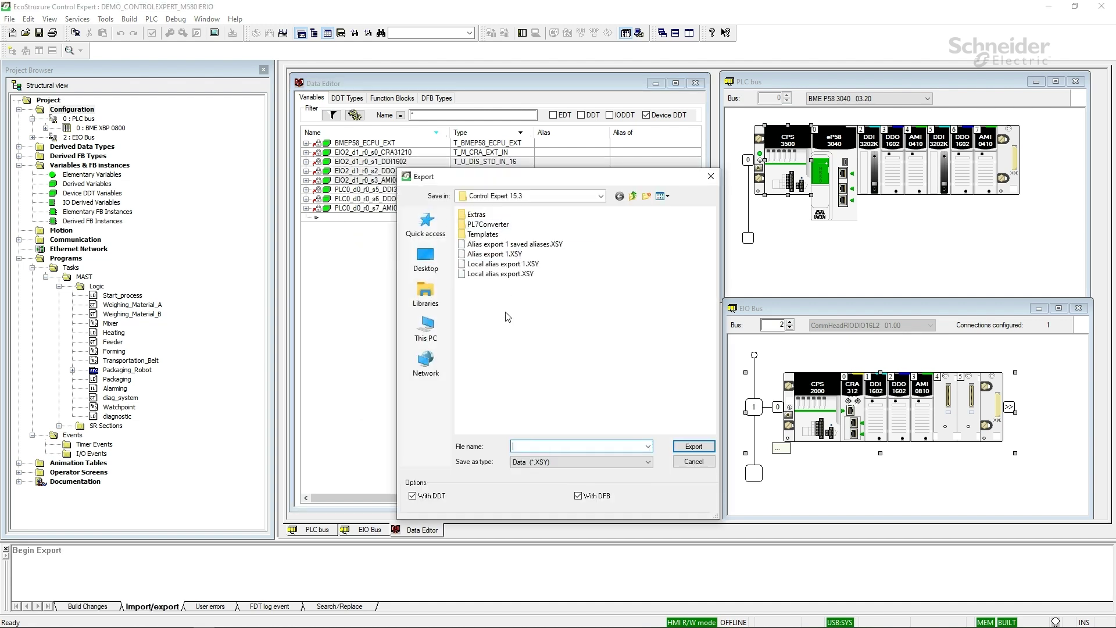
click(512, 254)
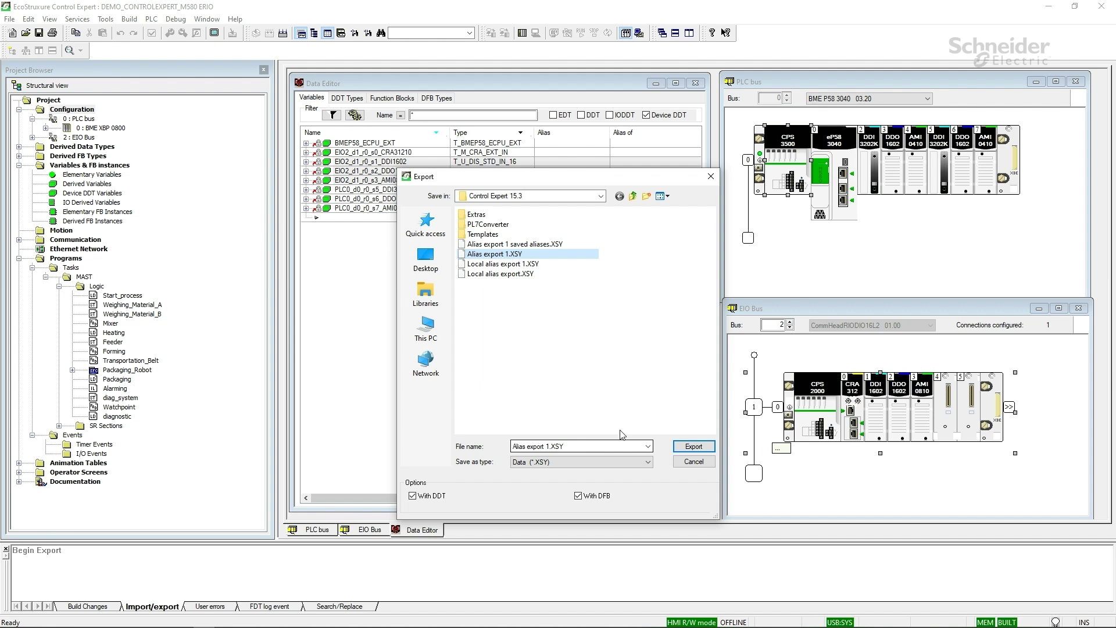
click(693, 448)
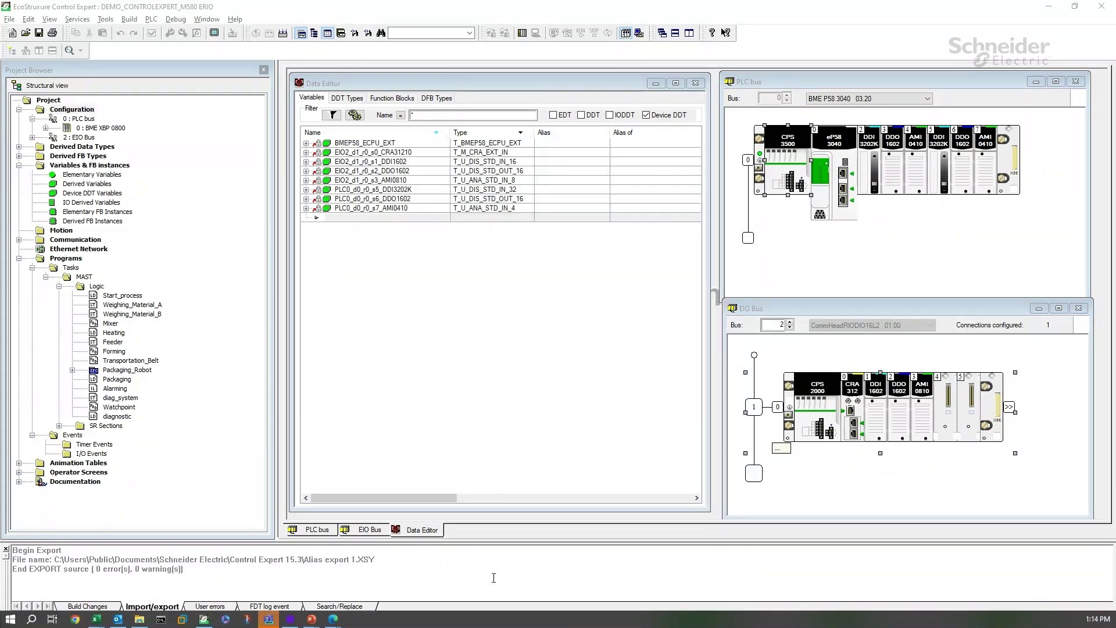
- Switch to the Unity Variables Management.xlsm workbook in Excel
key(alt+Tab)
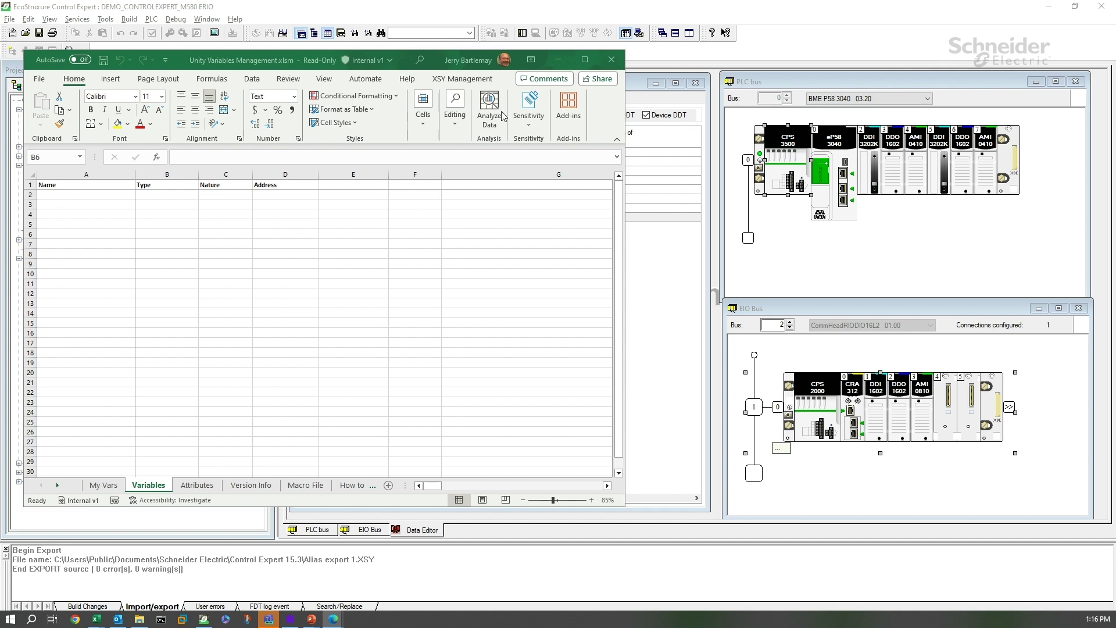
- Confirm the XSY Management settings with Libset version V15.3
click(472, 80)
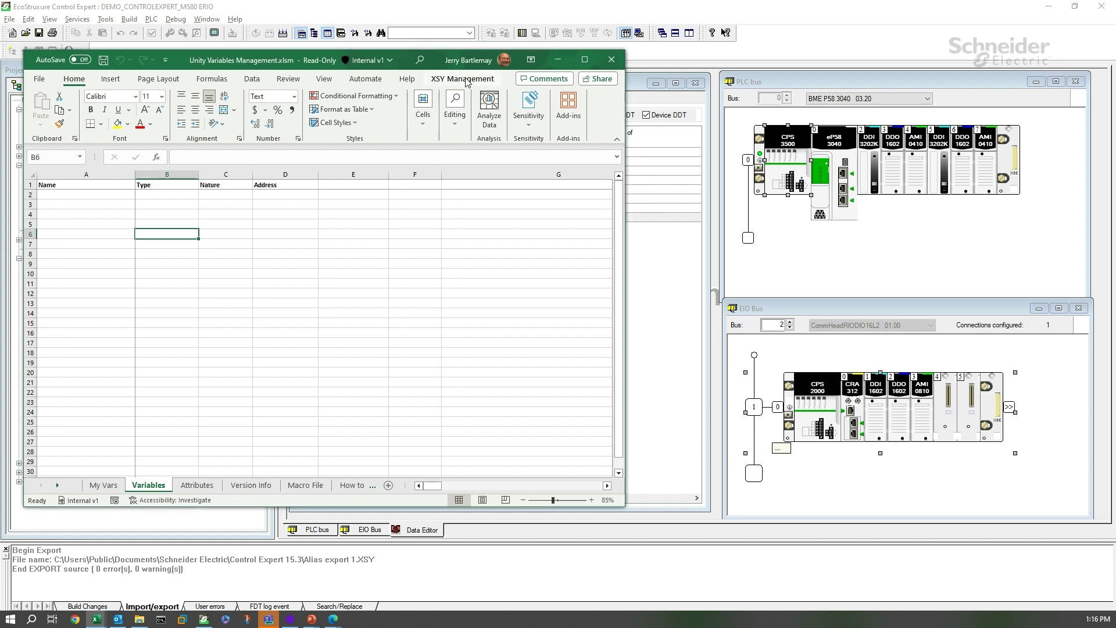
click(467, 82)
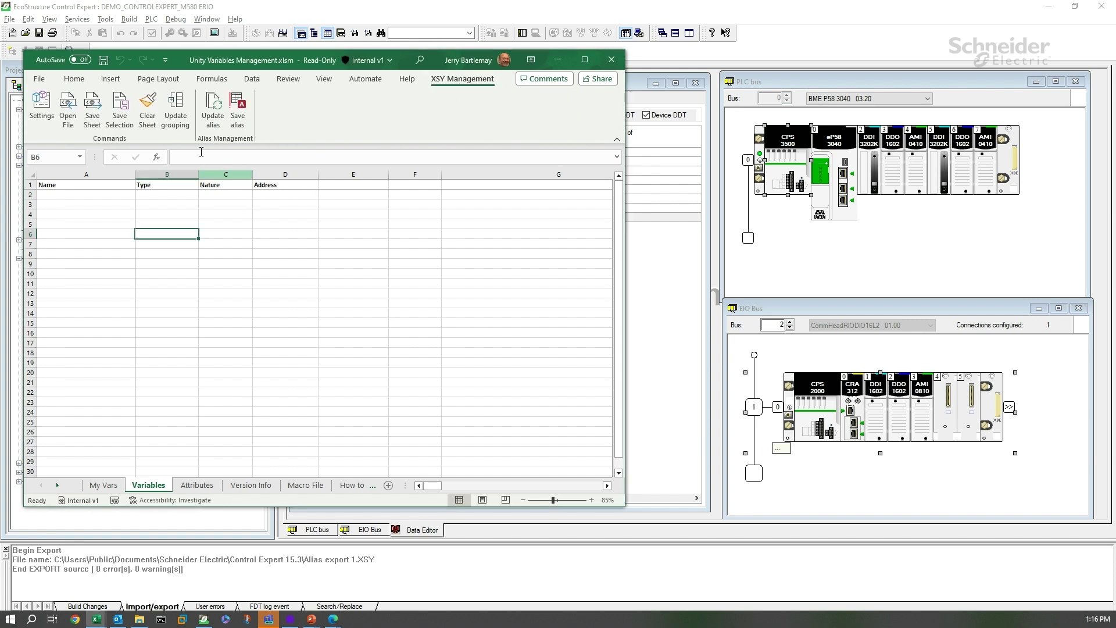
click(42, 108)
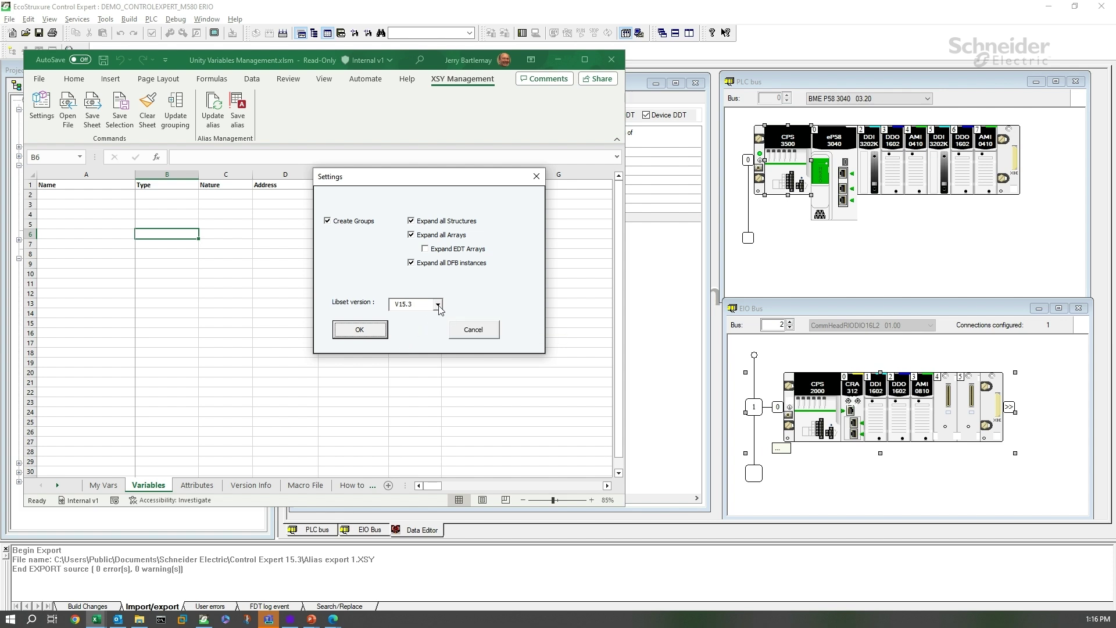
click(438, 305)
click(438, 305)
click(361, 329)
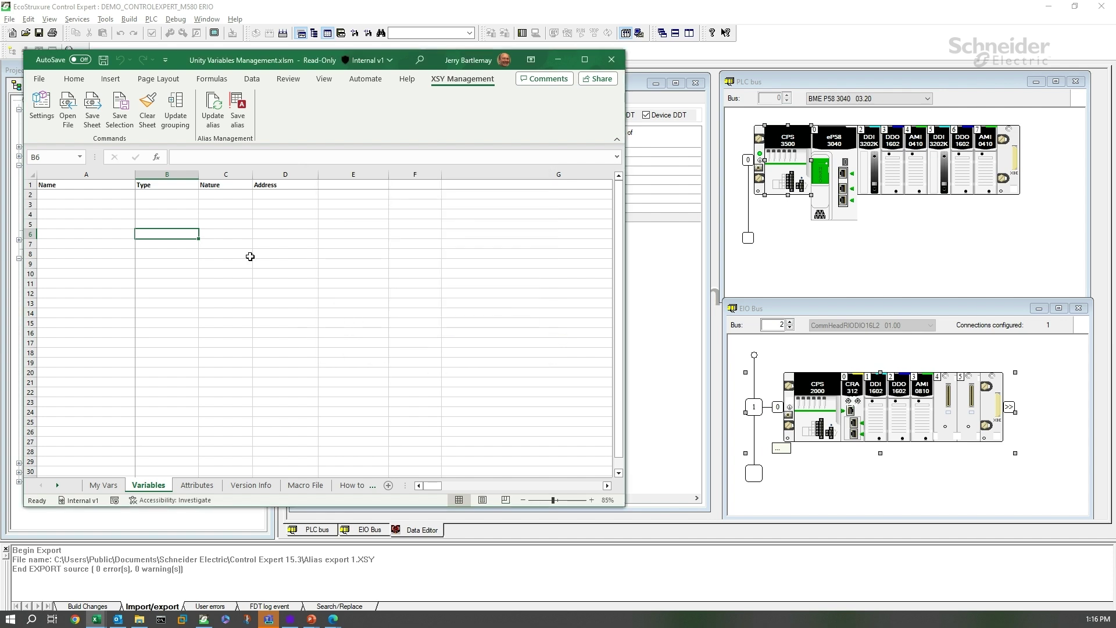
click(68, 105)
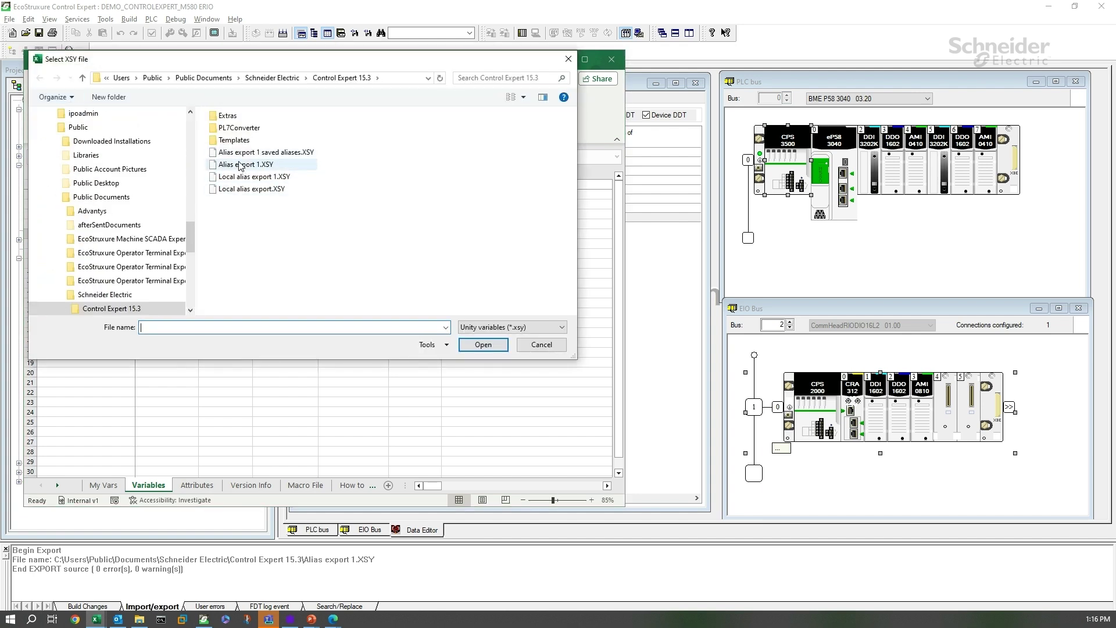
- Load Alias export 1.XSY into the Variables sheet
click(243, 165)
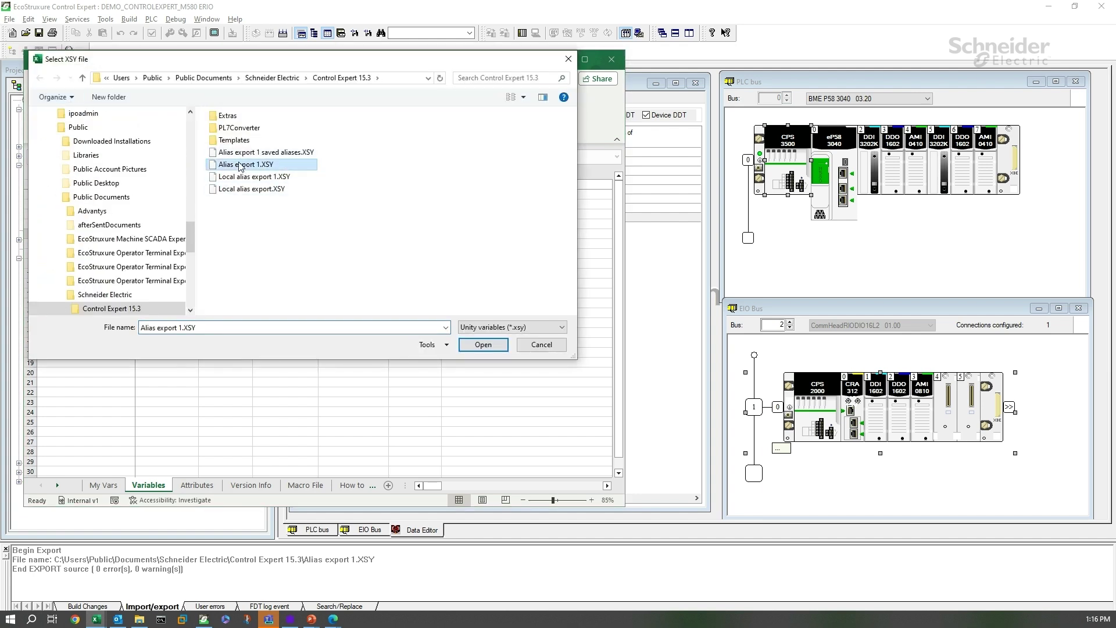
click(483, 344)
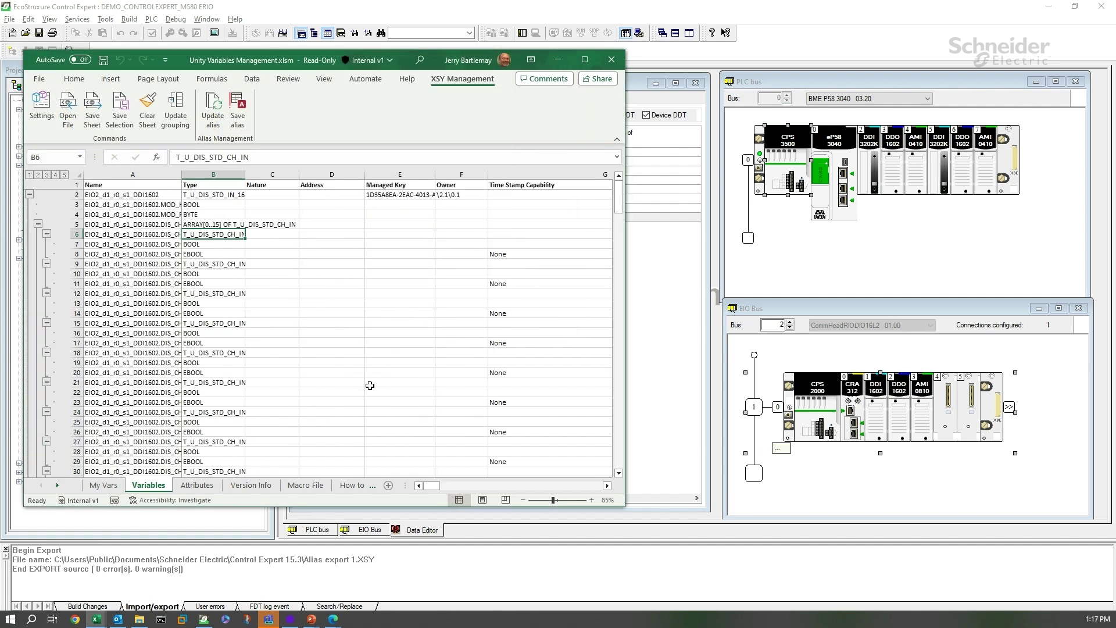
mouse_move(431, 487)
mouse_down()
mouse_move(445, 492)
mouse_move(431, 491)
mouse_up()
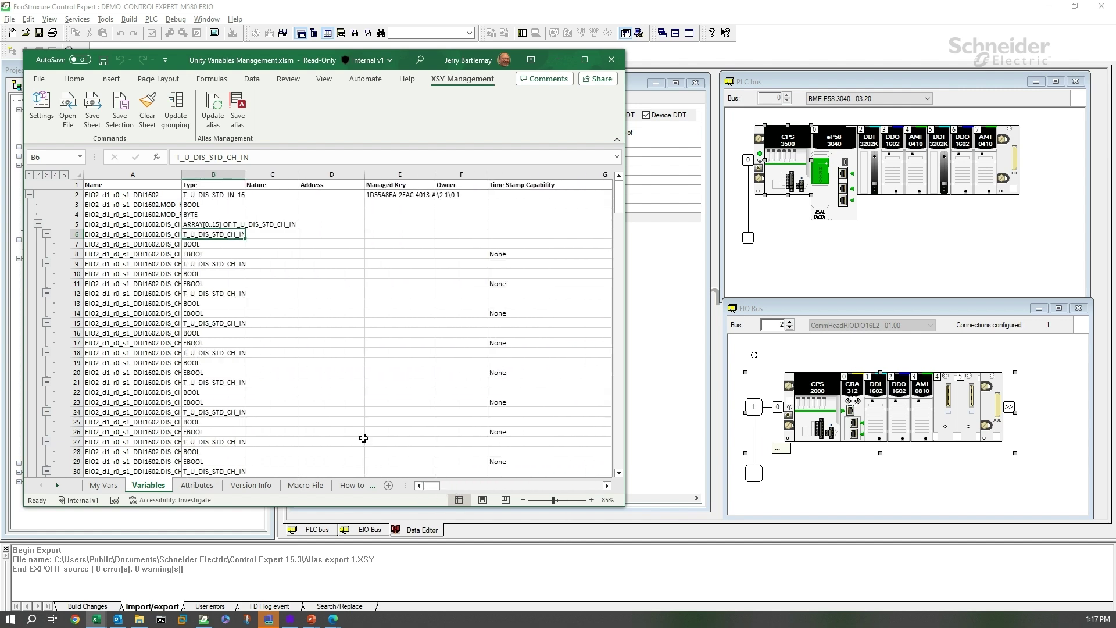
- Collapse the DDI1602, DDO1602 and AMI0810 row groups to their module rows
click(29, 196)
click(29, 205)
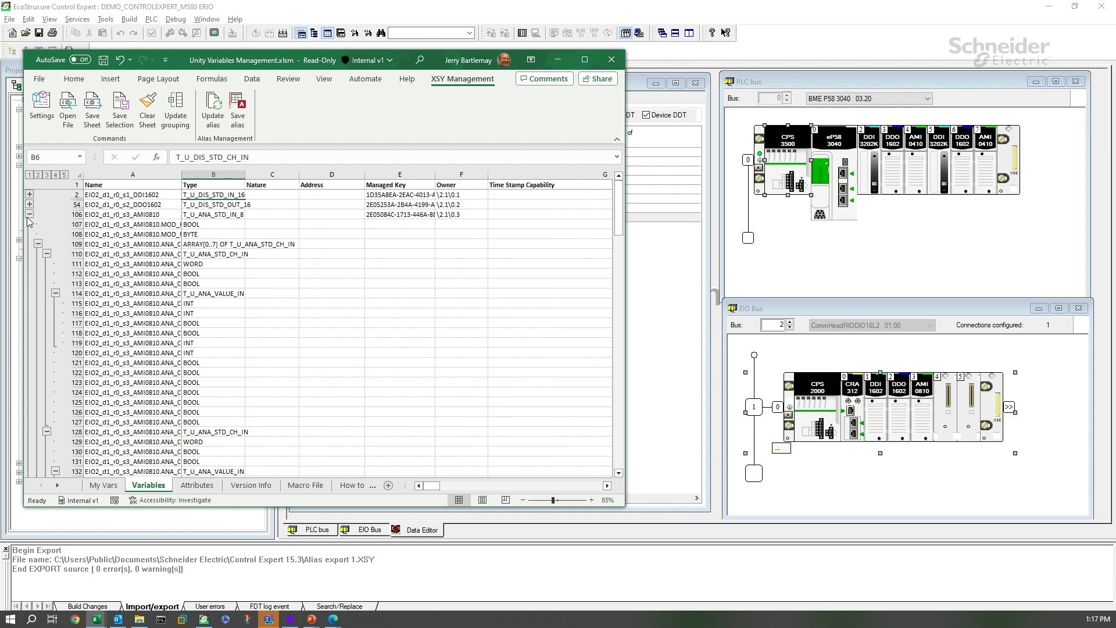
click(29, 214)
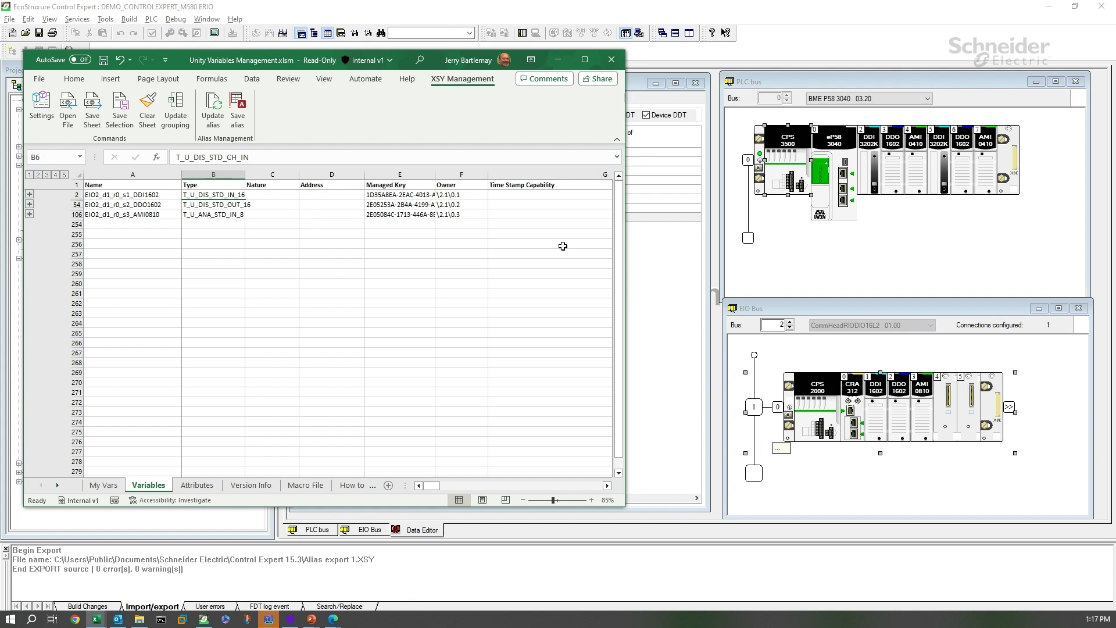
- Set the column C header in C1 to Alias
click(280, 185)
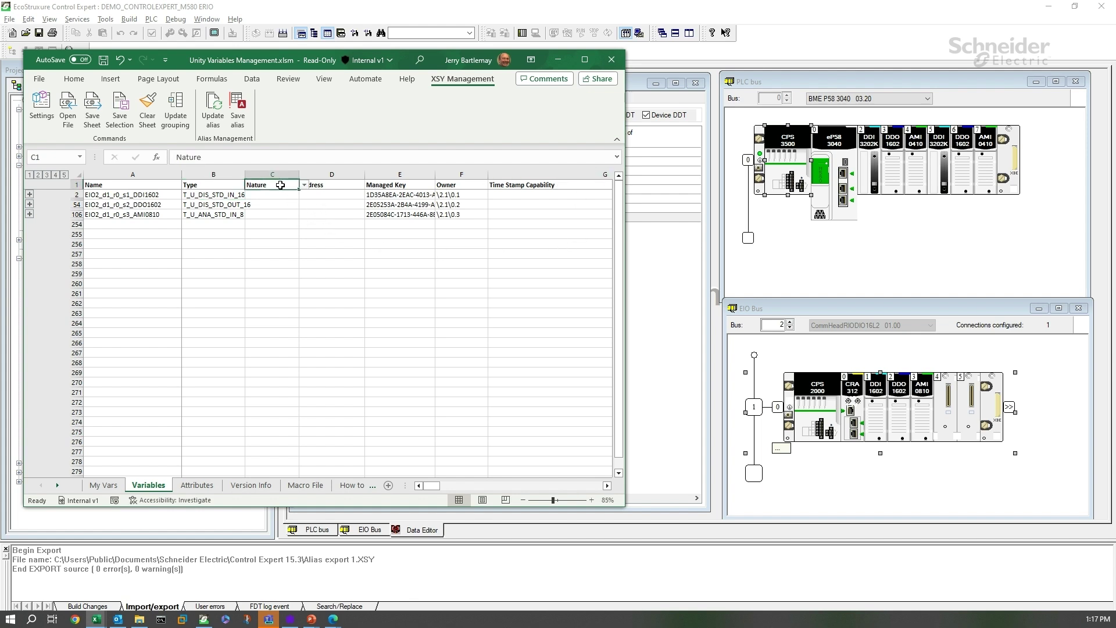
click(304, 185)
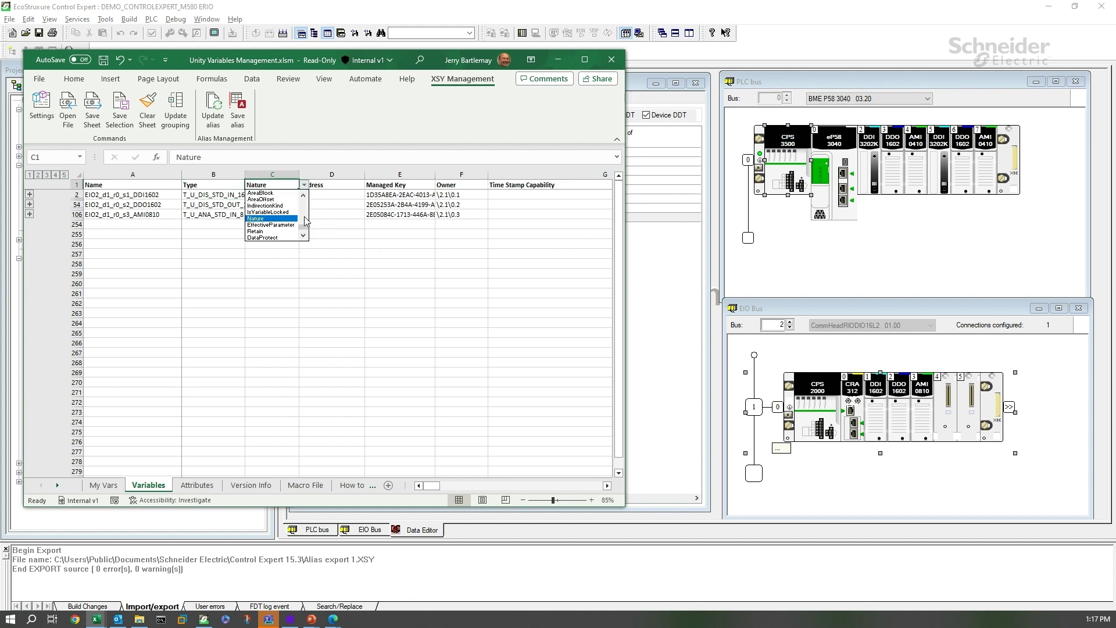
drag(303, 226, 302, 211)
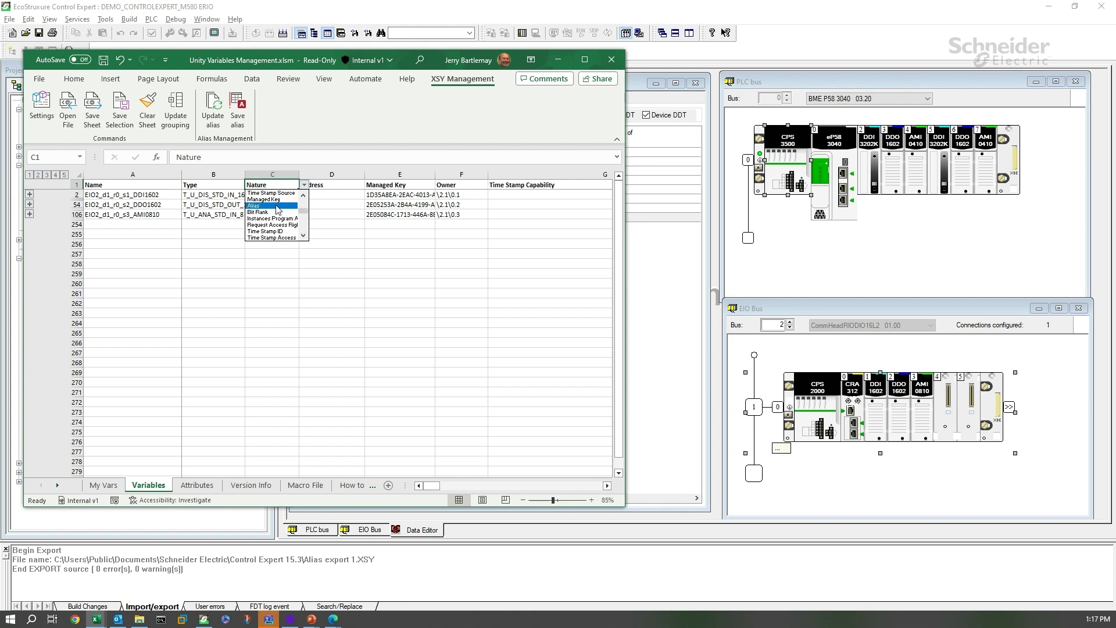
click(273, 207)
- Set the column D header in D1 to Alias of
click(356, 186)
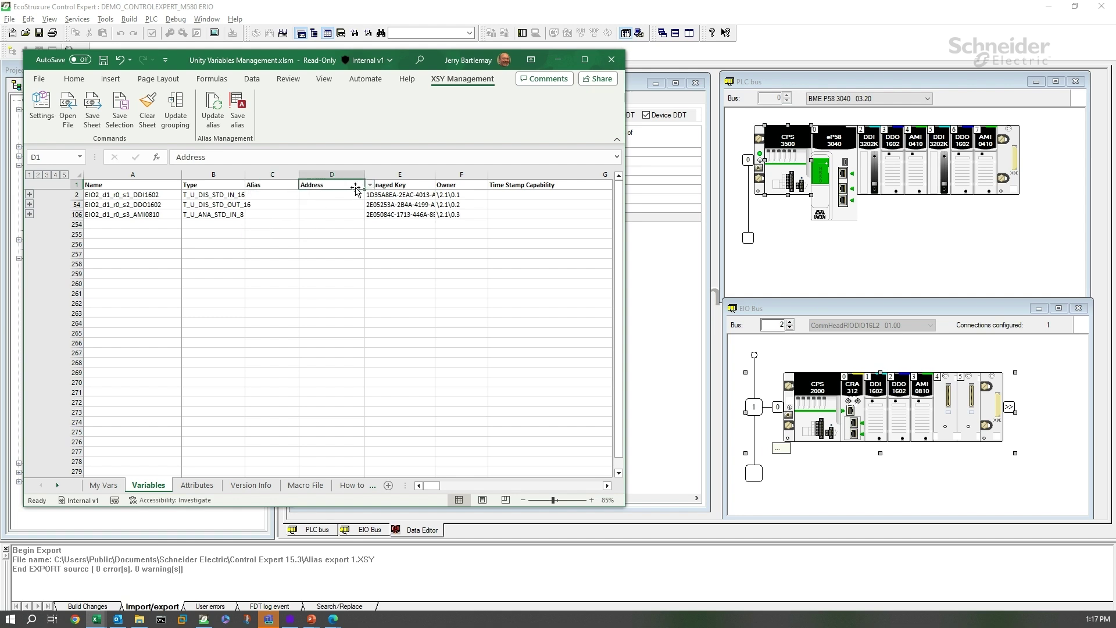
click(369, 185)
scroll(372, 227, down, 4)
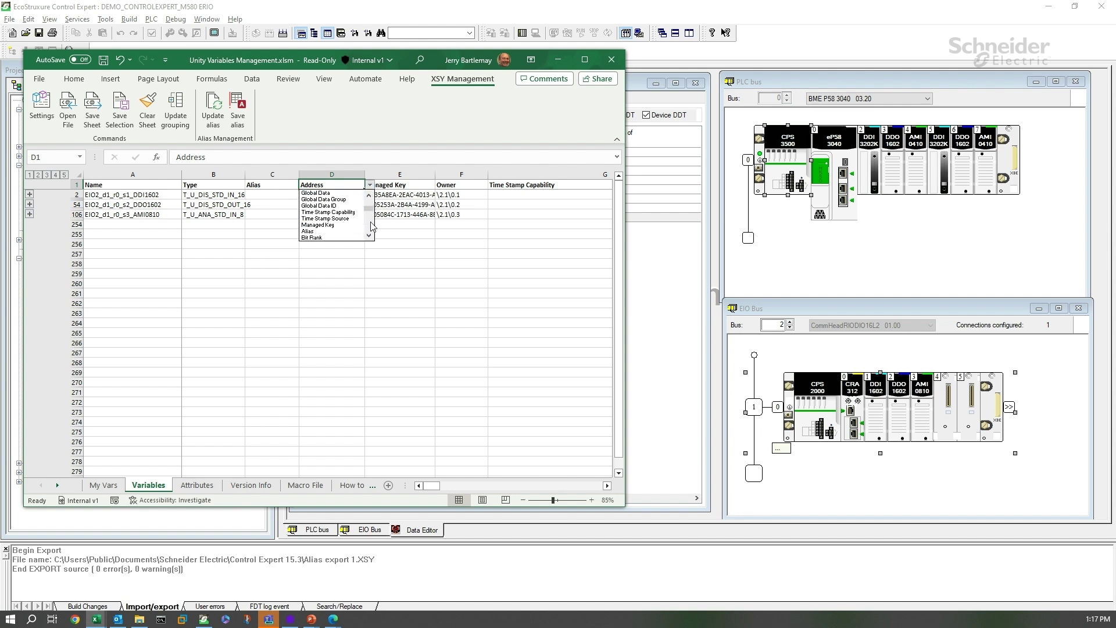
scroll(372, 227, down, 5)
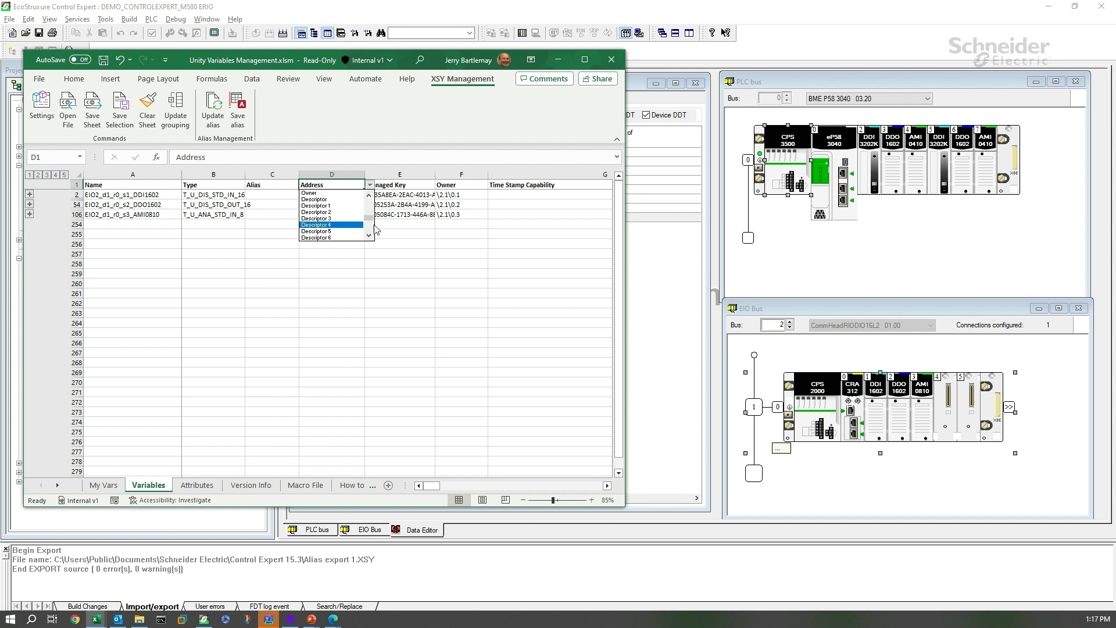
click(322, 205)
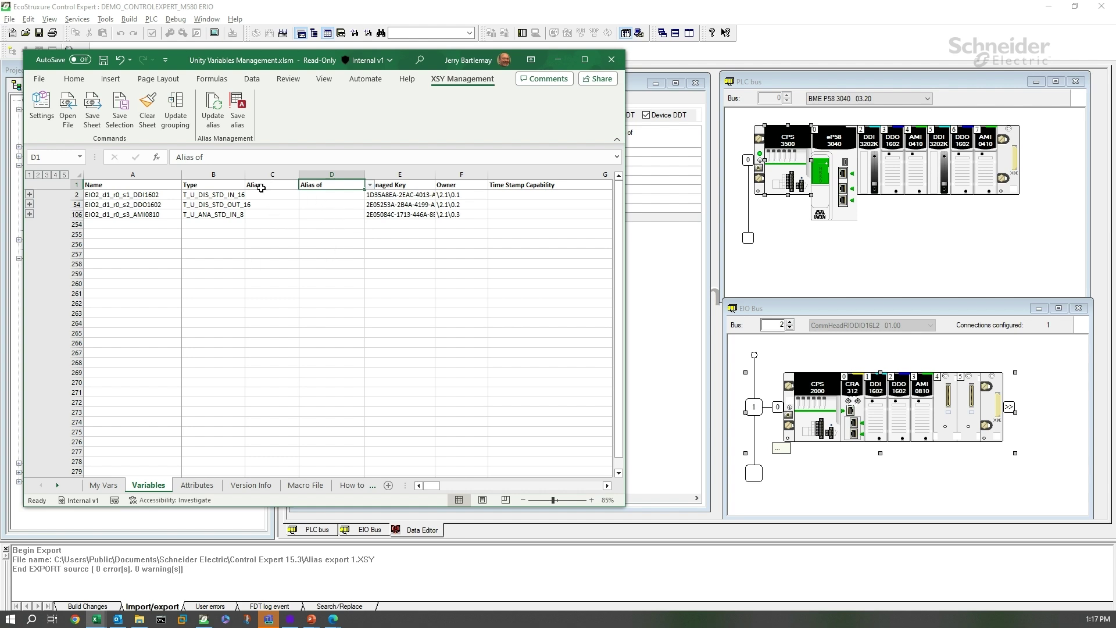
click(261, 244)
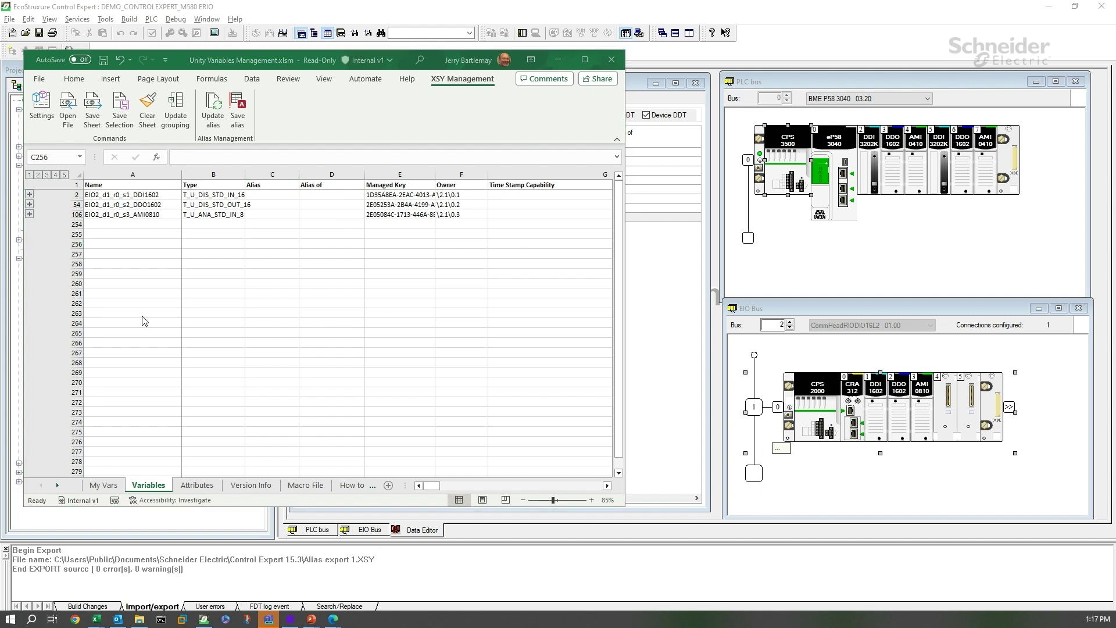
- Review the IO Module Variables list, then expand the DDI1602 rows in the Variables sheet
key(alt)
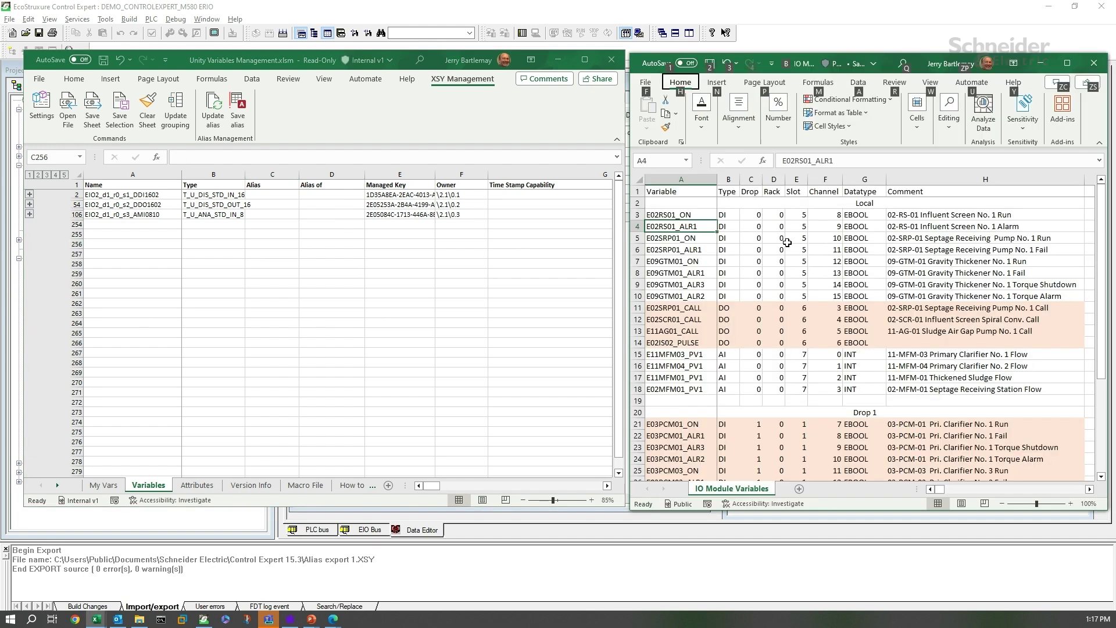
scroll(786, 242, down, 5)
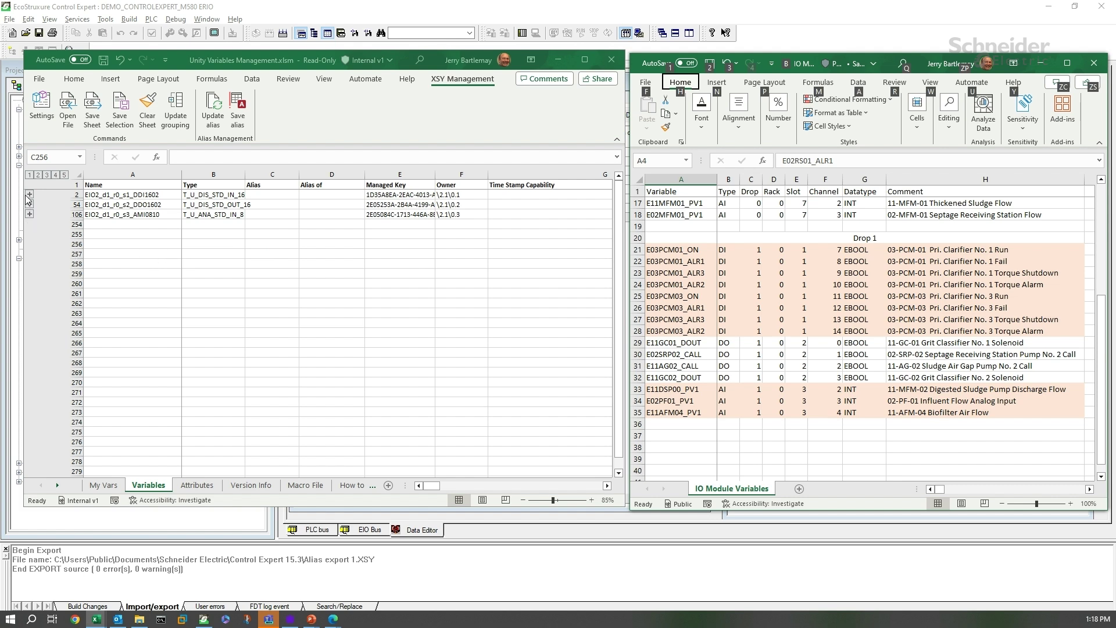
key(alt+Tab)
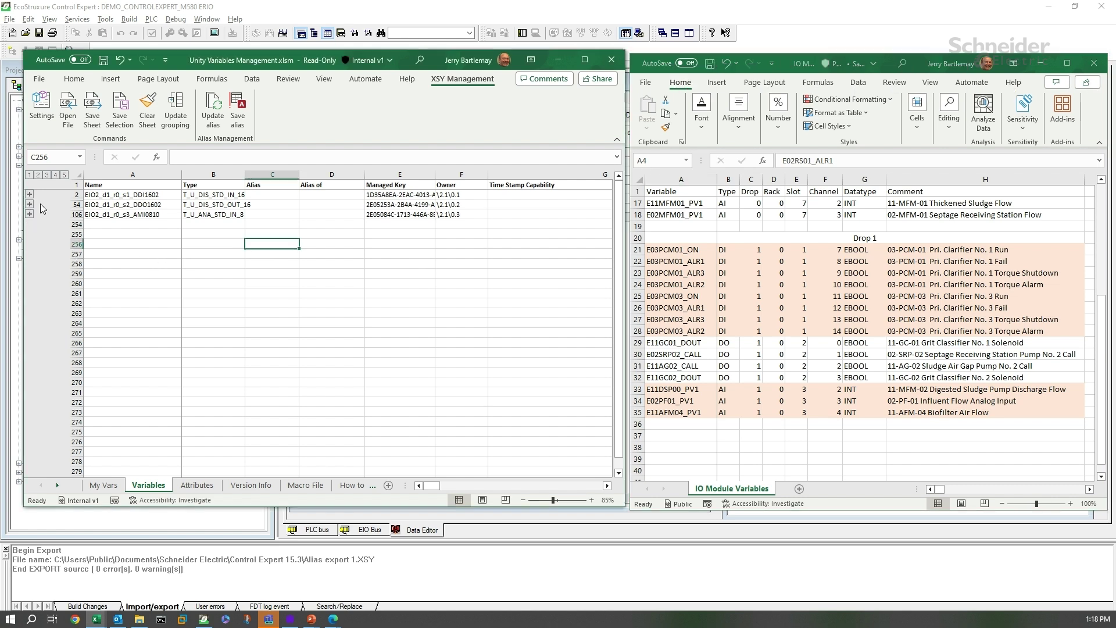
click(29, 194)
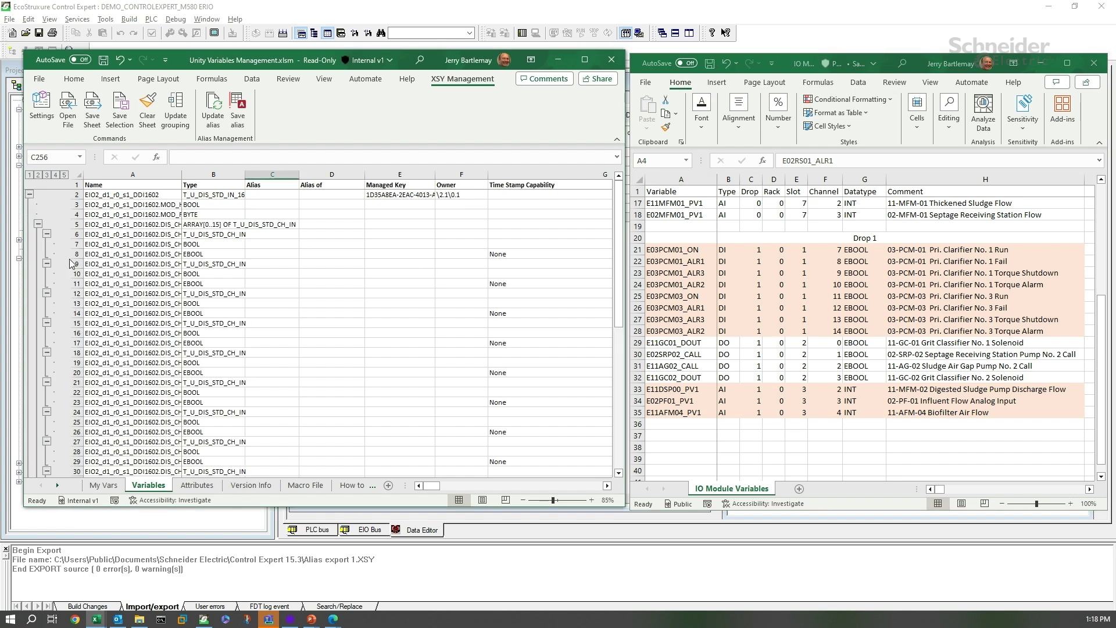
- Widen the Name column so the full variable names show
drag(197, 174, 231, 177)
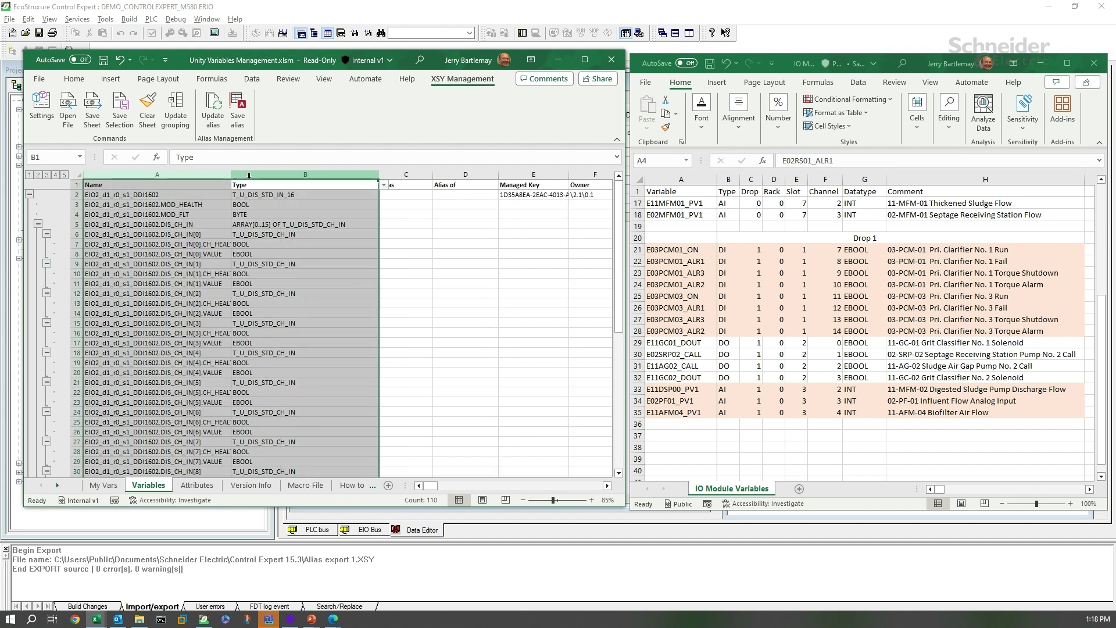
click(290, 303)
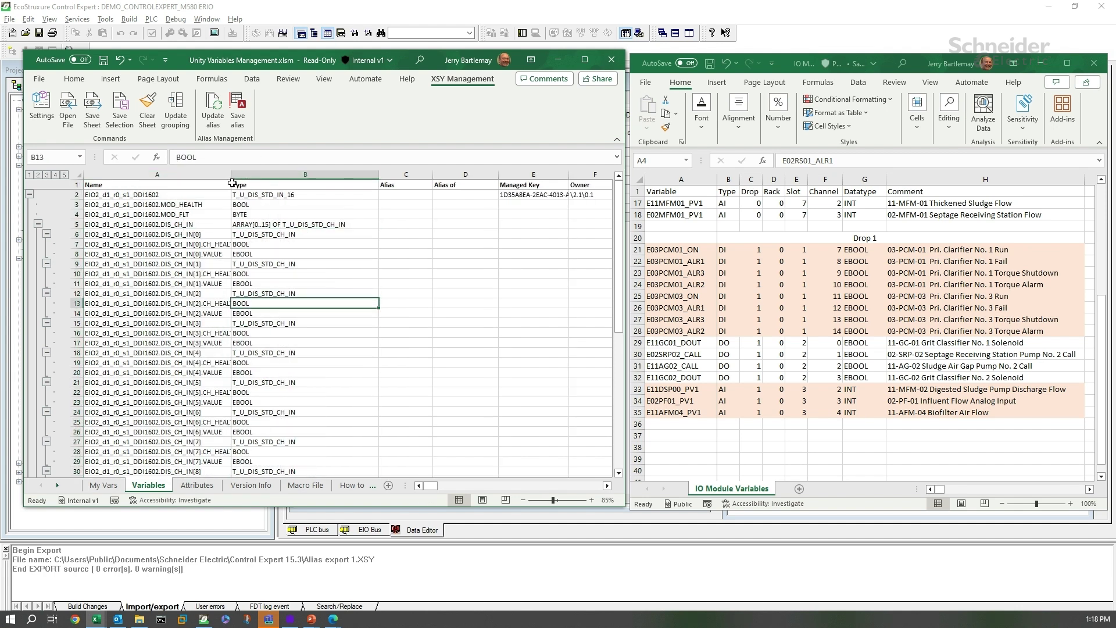
drag(232, 181, 277, 180)
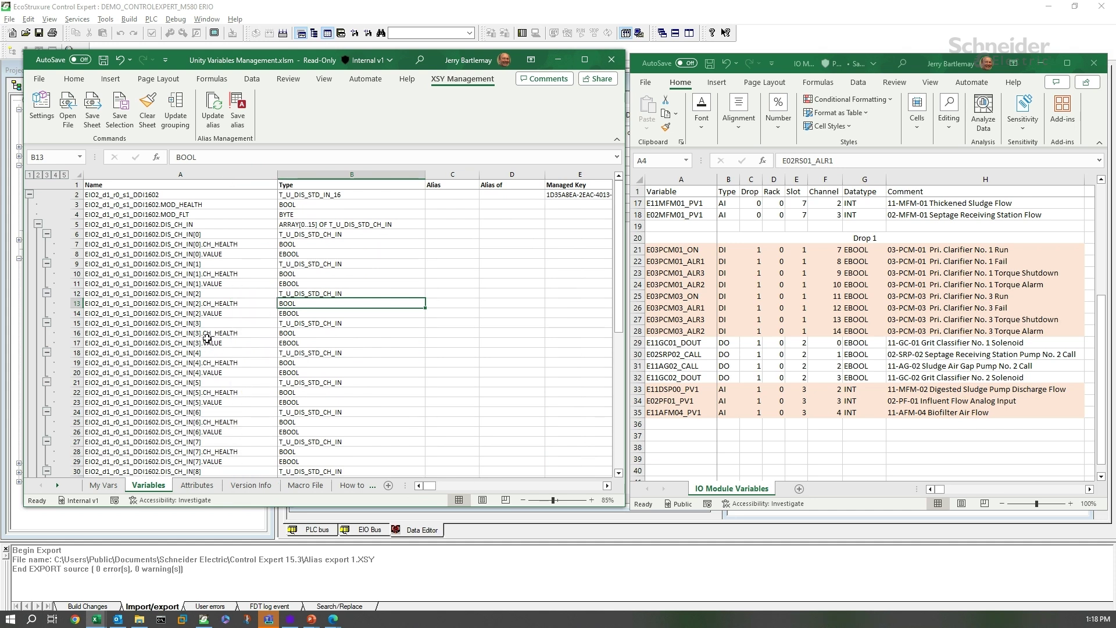
scroll(178, 349, down, 4)
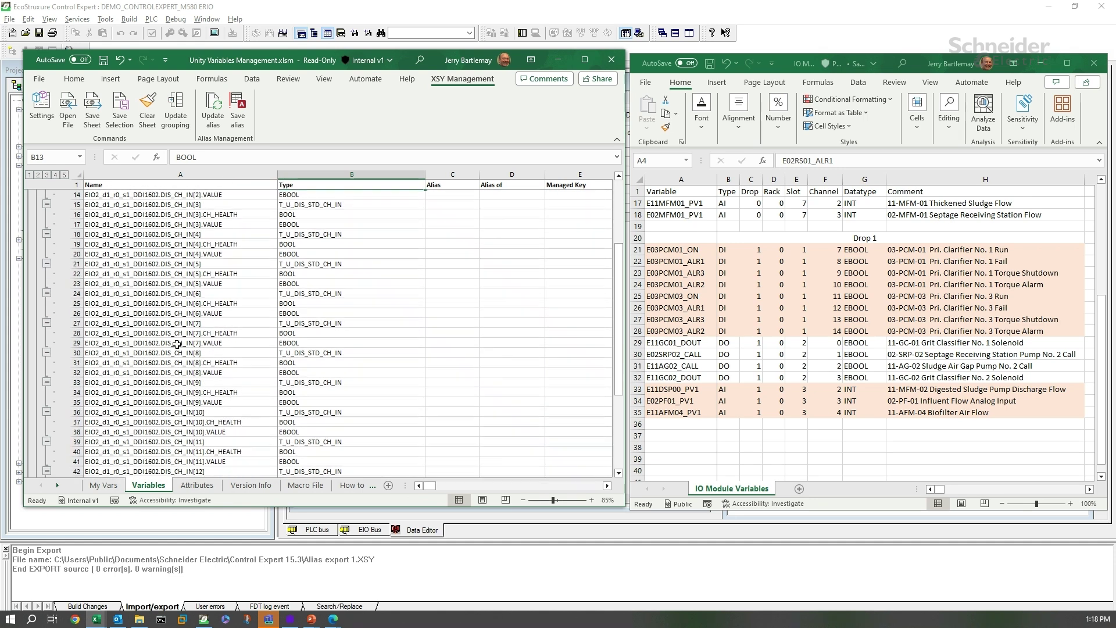
- Alias DDI1602 channels 7 and 8 as E03PCM01_ON and E03PCM01_ALR1
click(675, 249)
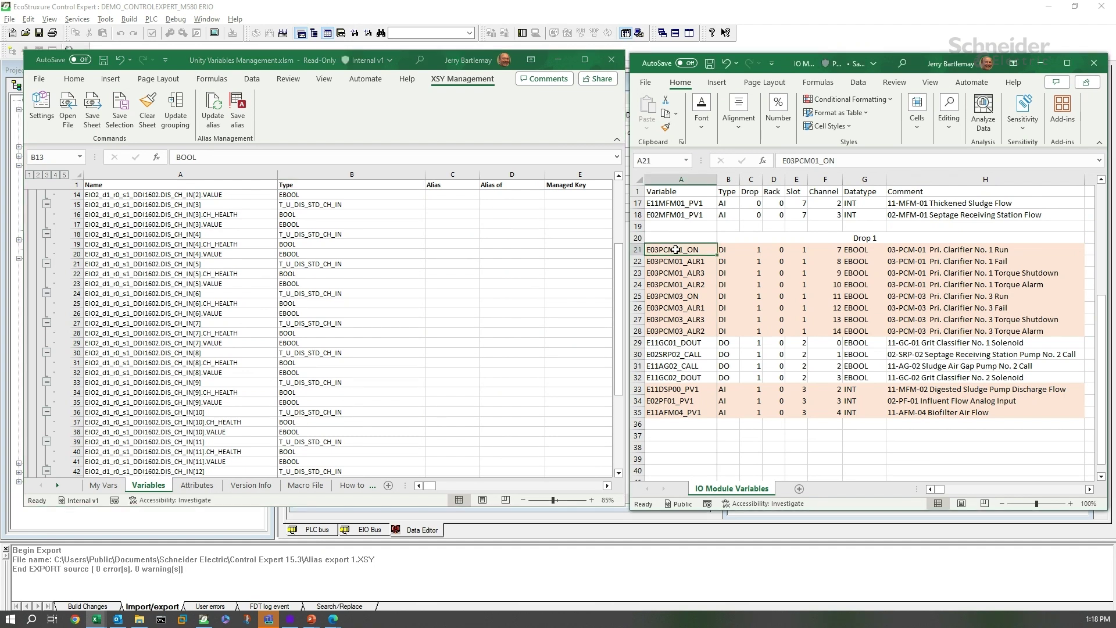
key(ctrl+c)
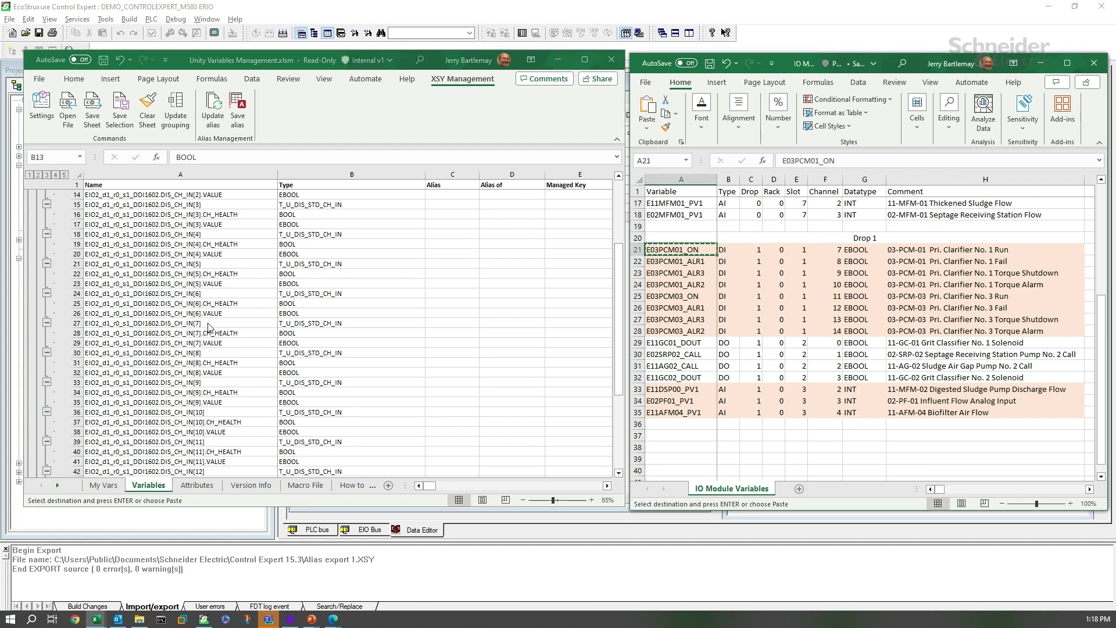
click(446, 343)
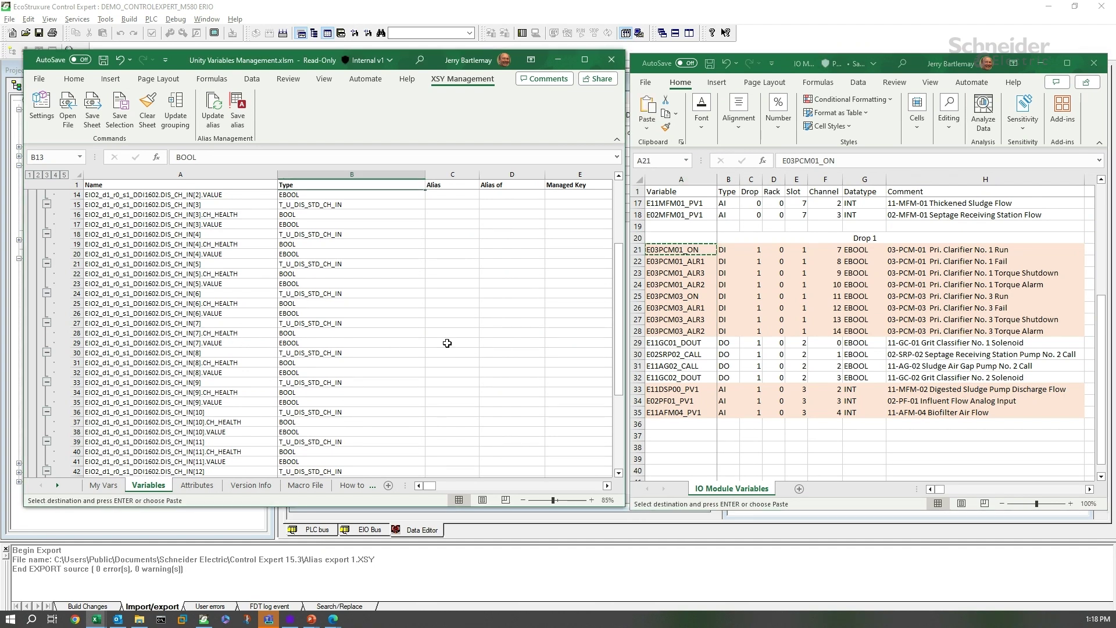
key(Return)
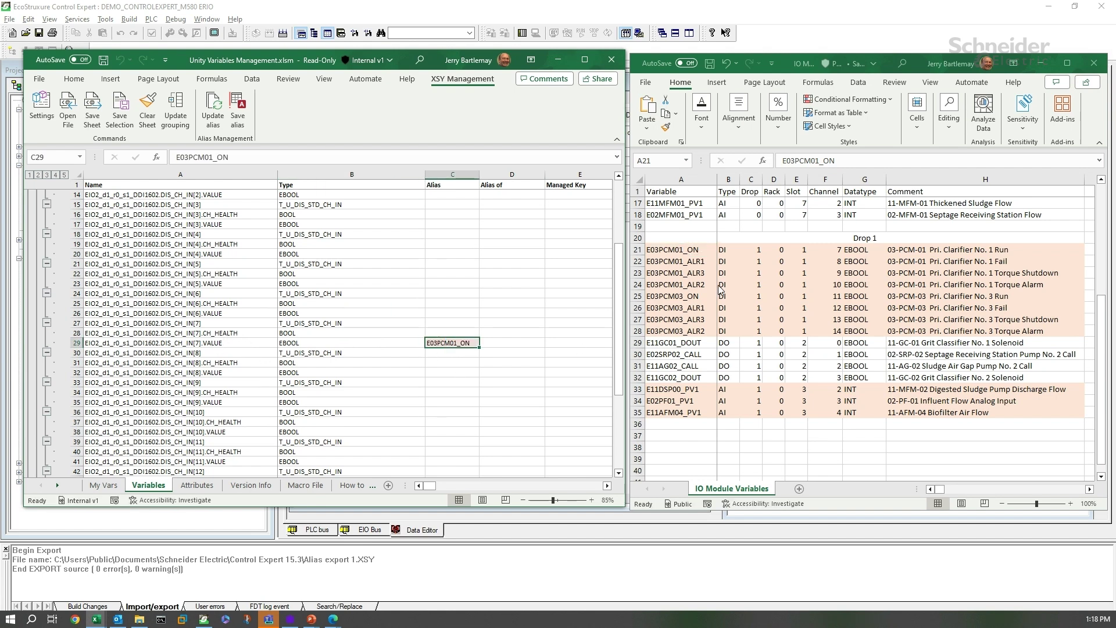
click(687, 253)
click(685, 263)
key(ctrl+c)
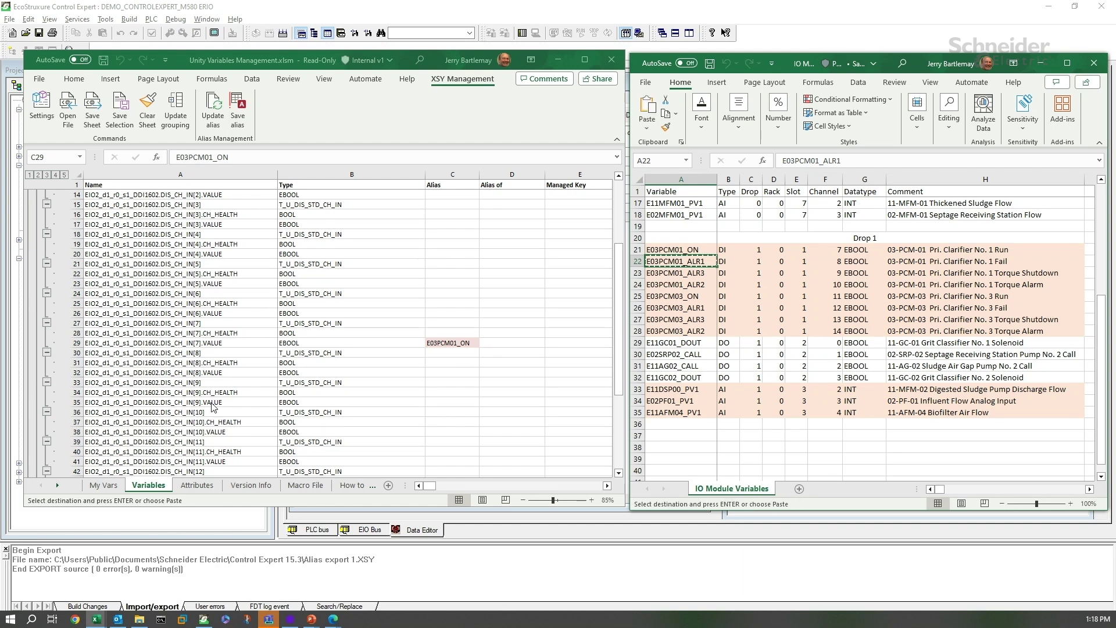
click(444, 371)
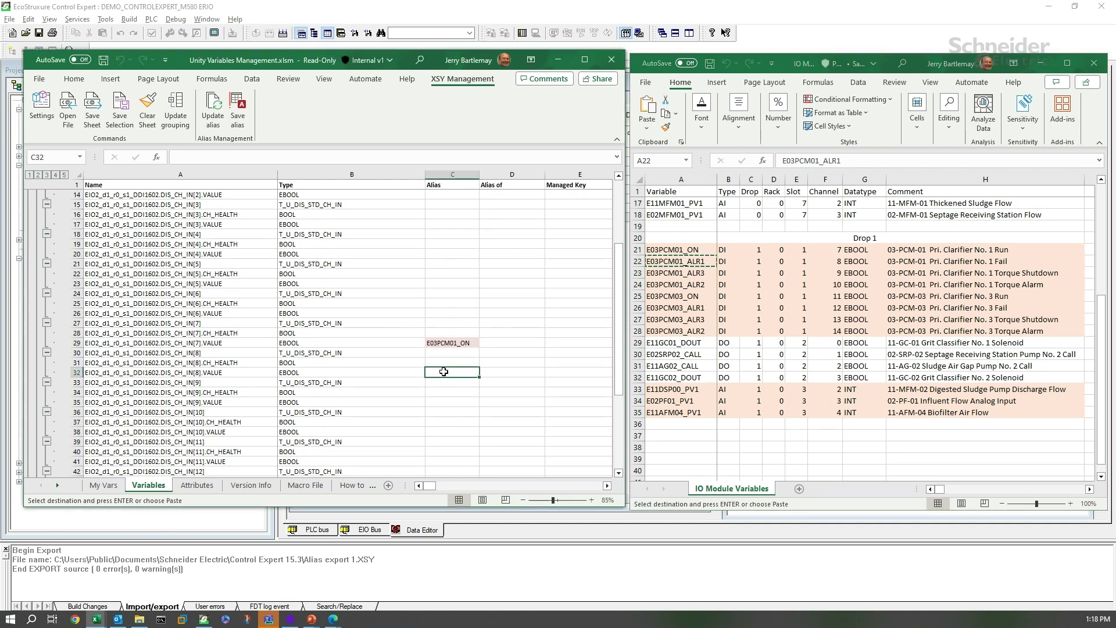
key(ctrl+v)
click(459, 390)
drag(620, 345, 620, 356)
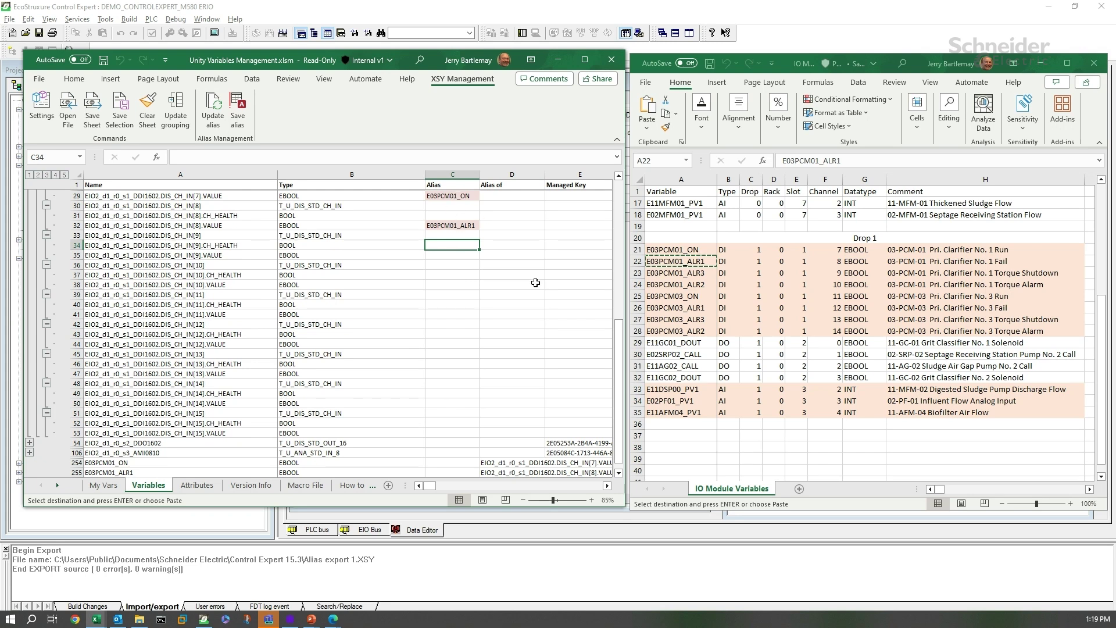
drag(619, 343, 619, 310)
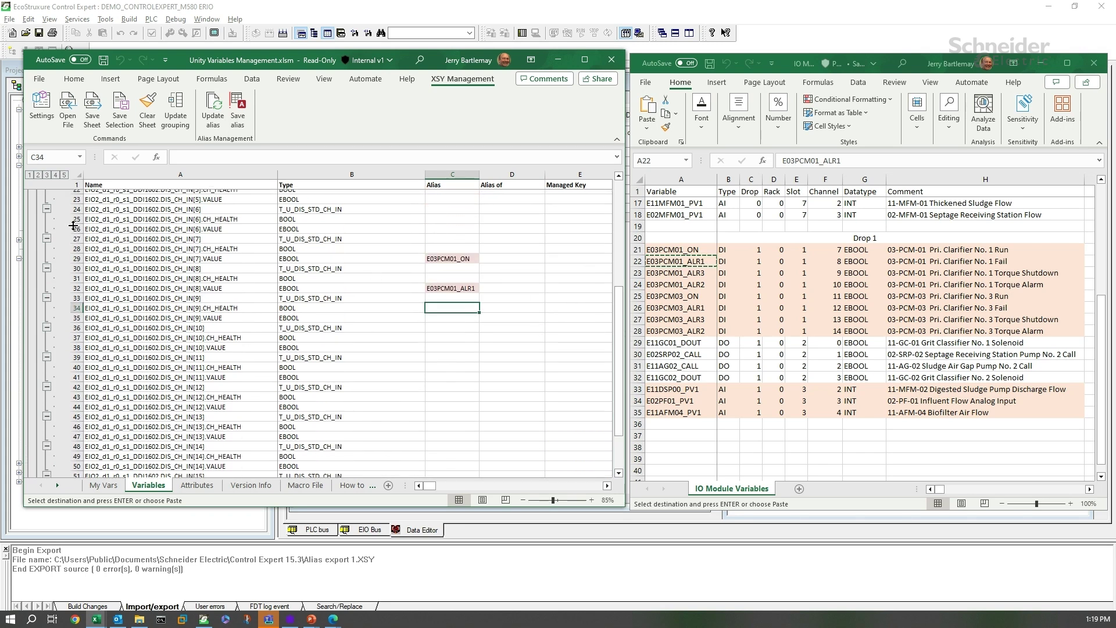
drag(618, 301, 633, 190)
- Collapse DDI1602, expand DDO1602 and alias DIS_CH_OUT[0].VALUE as E11GC01_DOUT
click(29, 196)
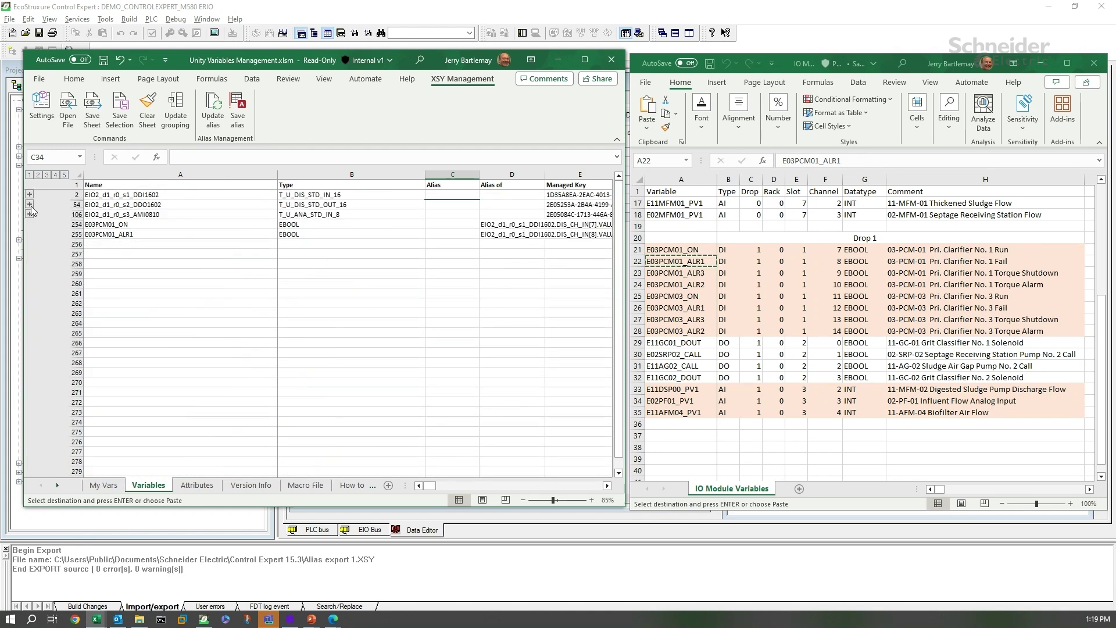
click(29, 204)
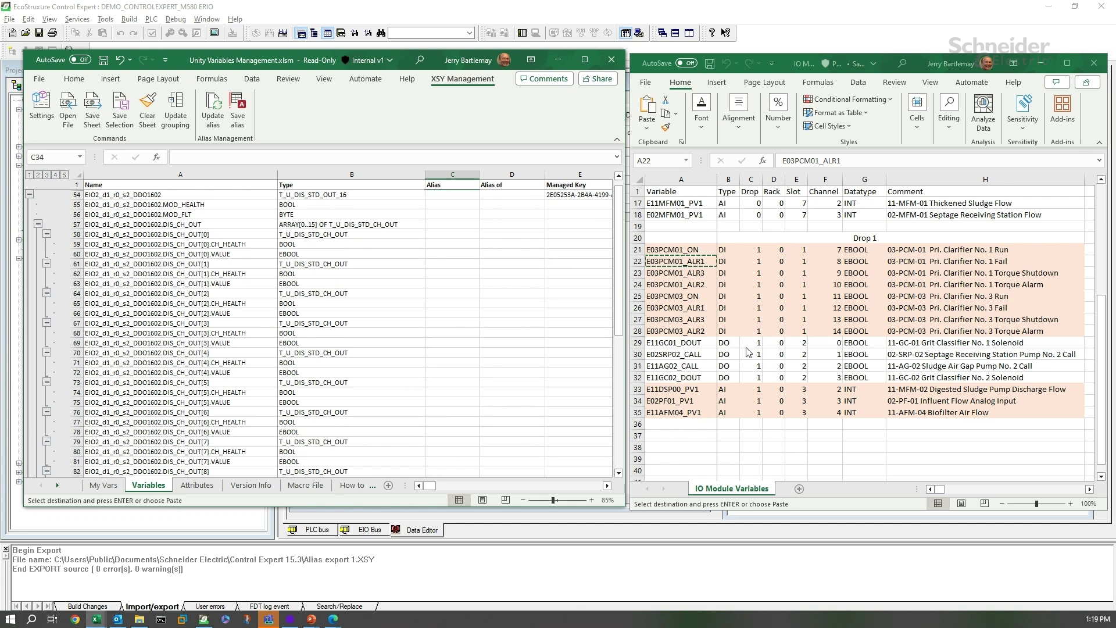
click(699, 343)
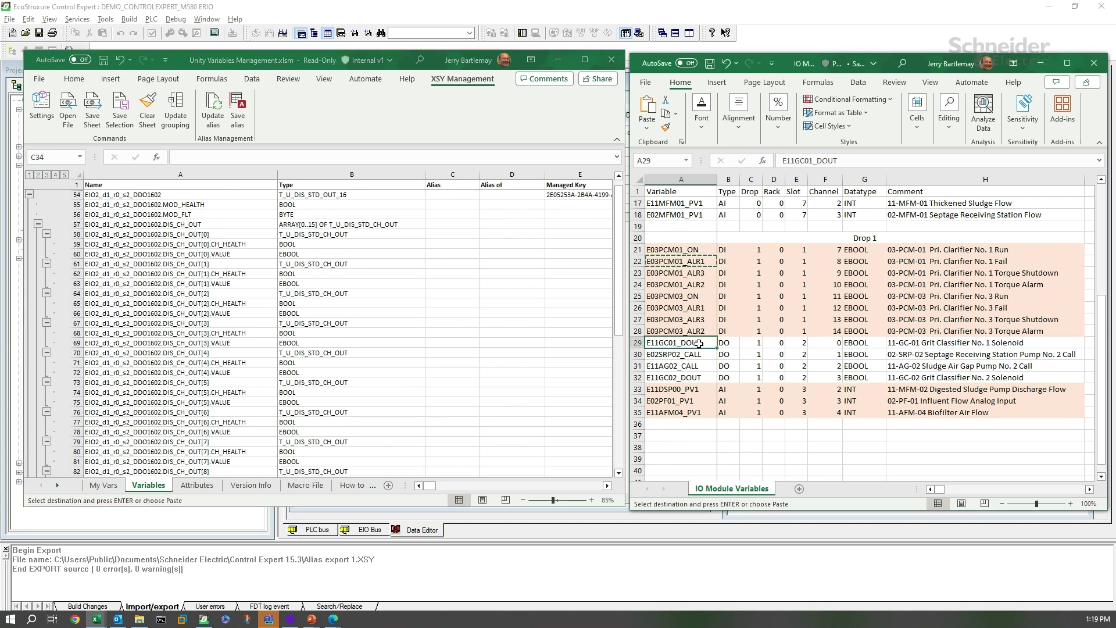
key(ctrl+c)
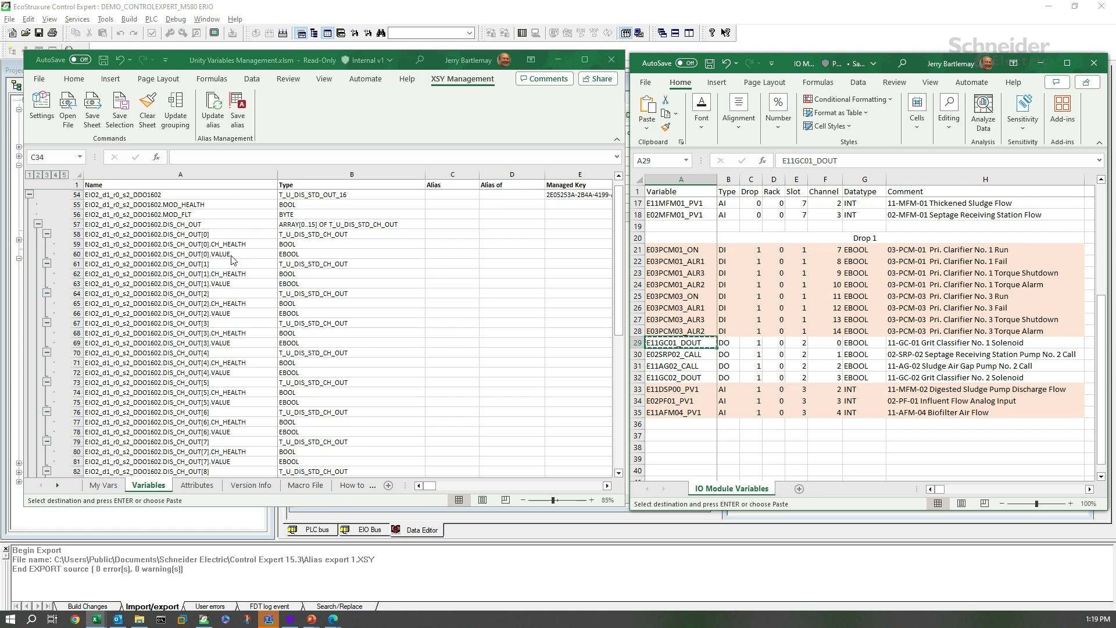
click(443, 253)
click(443, 253)
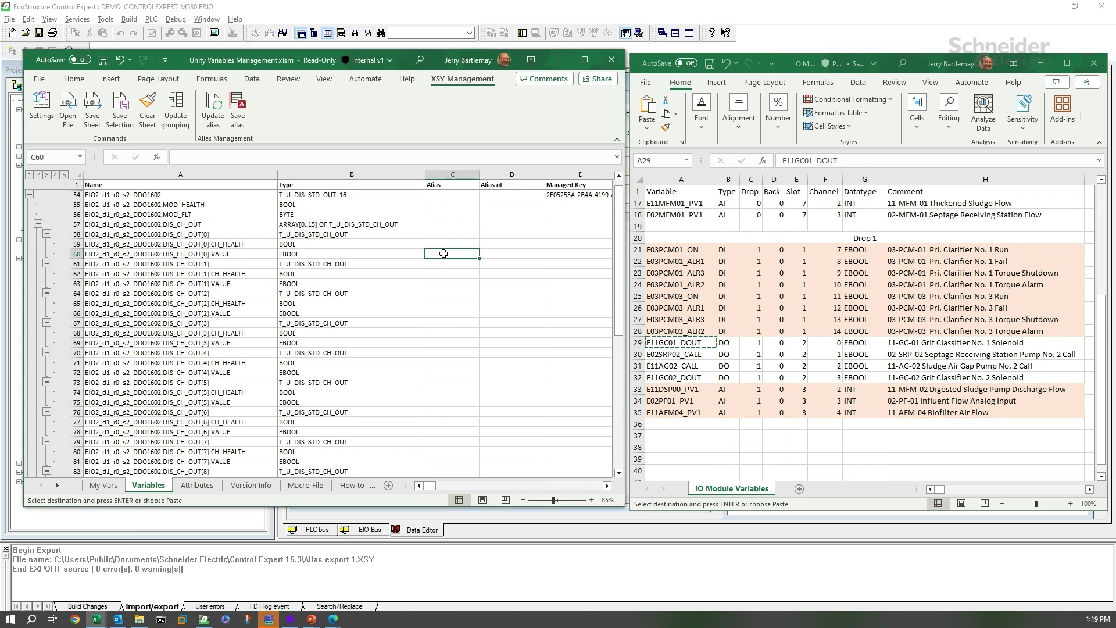
key(ctrl+v)
- Collapse DDO1602, expand AMI0810 and alias ANA_CH_IN[2].ANA.VALUE as E11DSP00_PV1
click(30, 196)
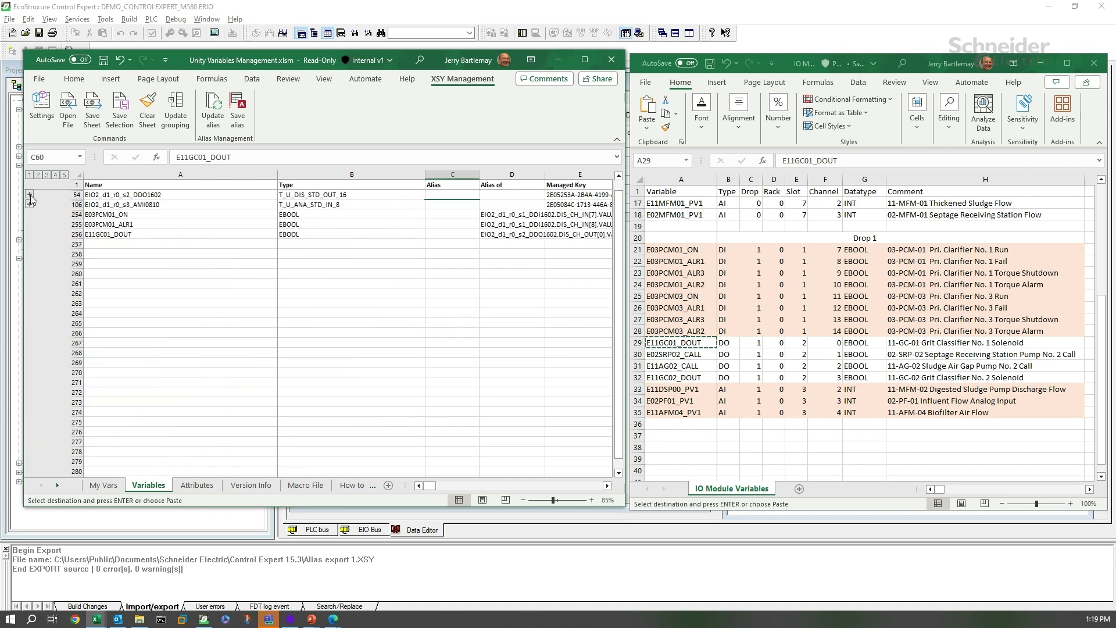
click(29, 204)
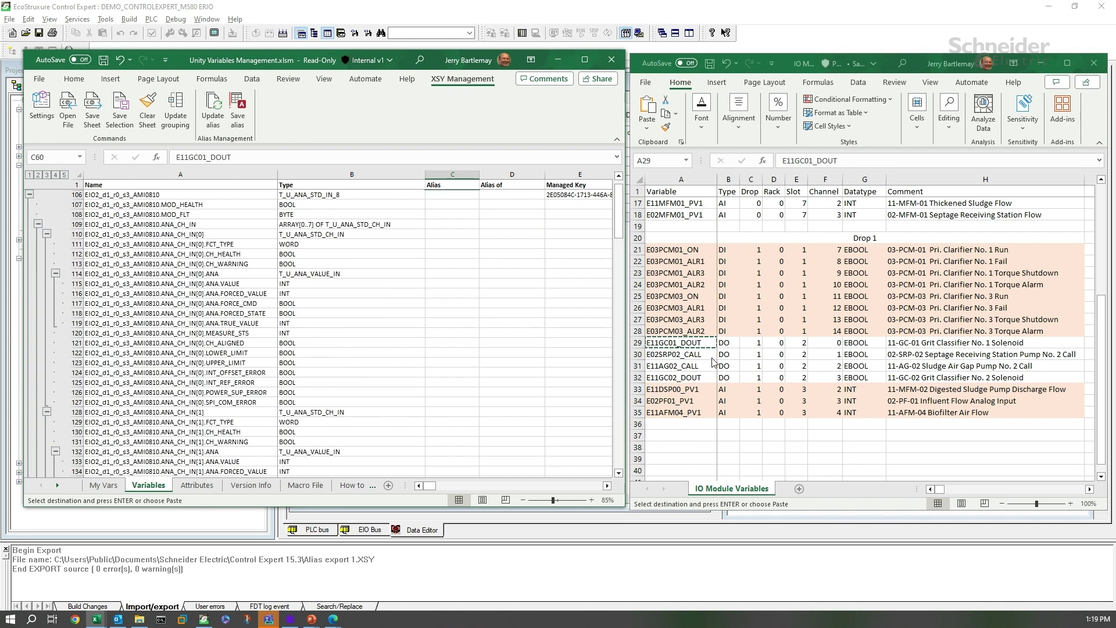
click(690, 389)
key(ctrl+c)
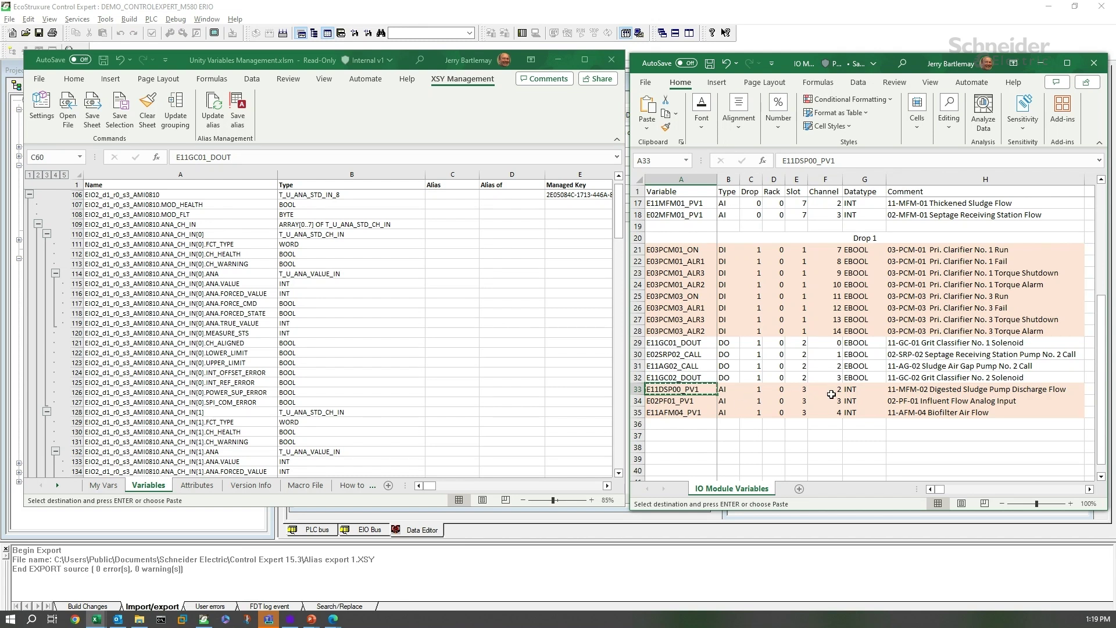
scroll(225, 340, down, 1)
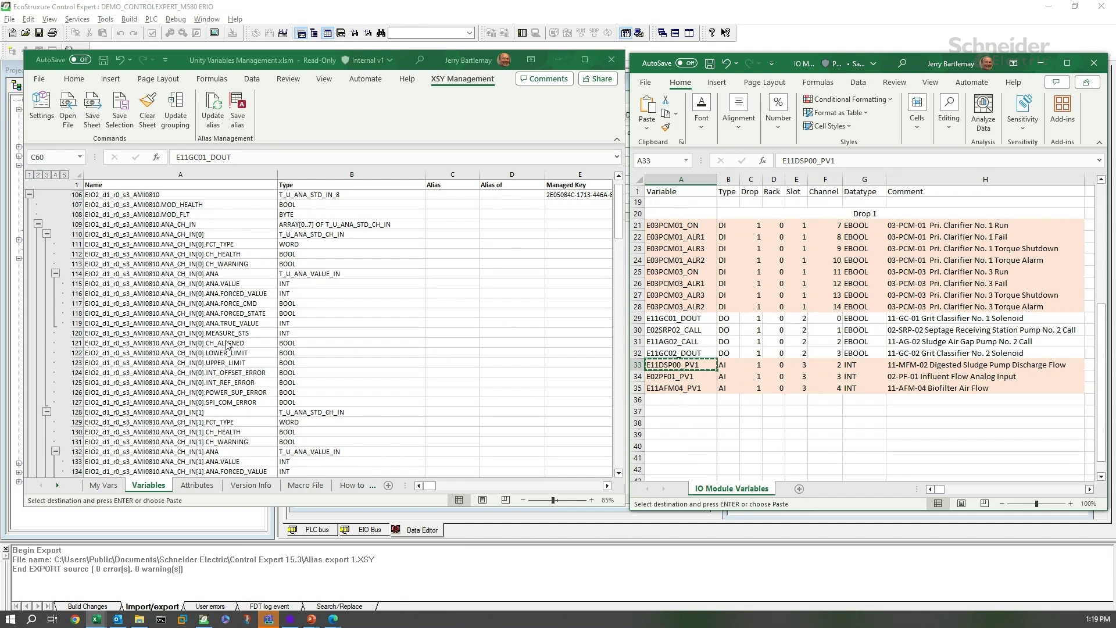
scroll(225, 340, down, 9)
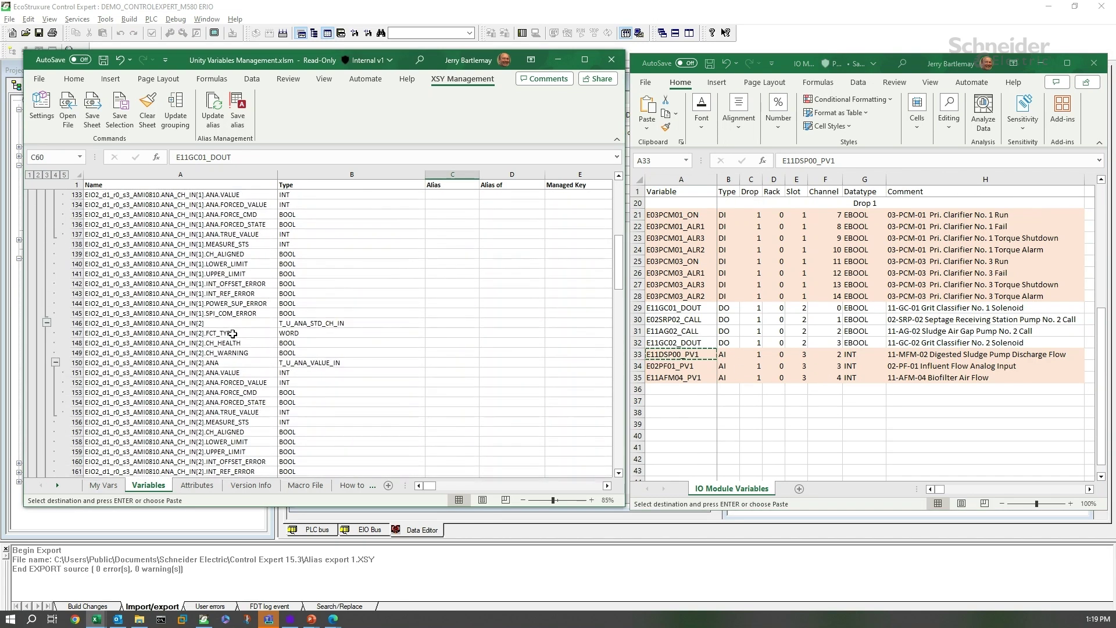
click(441, 370)
key(ctrl+v)
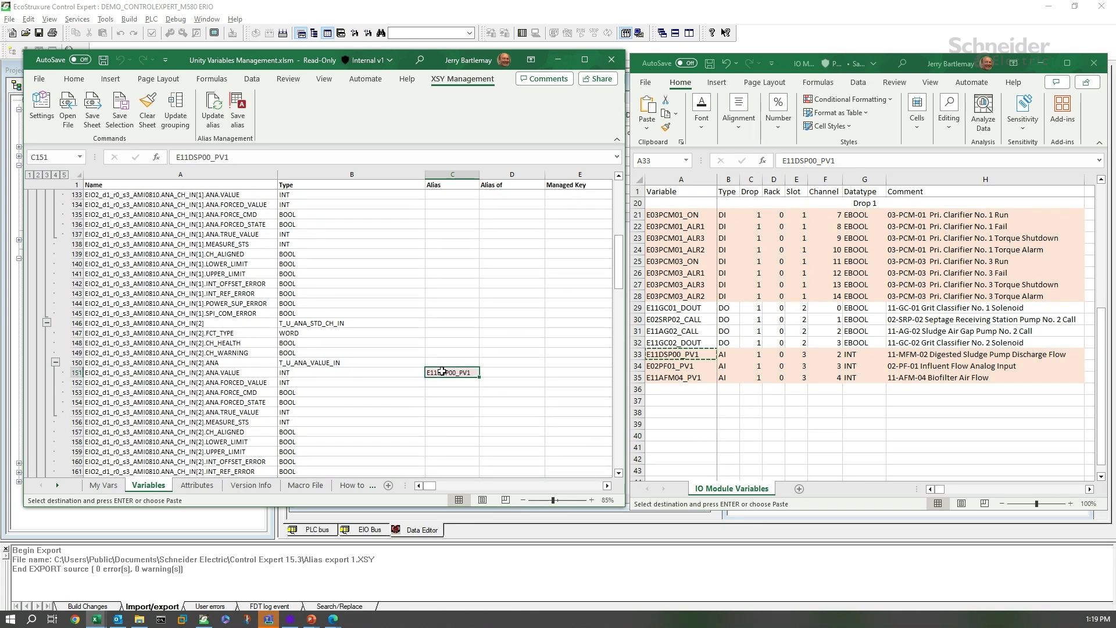
click(445, 383)
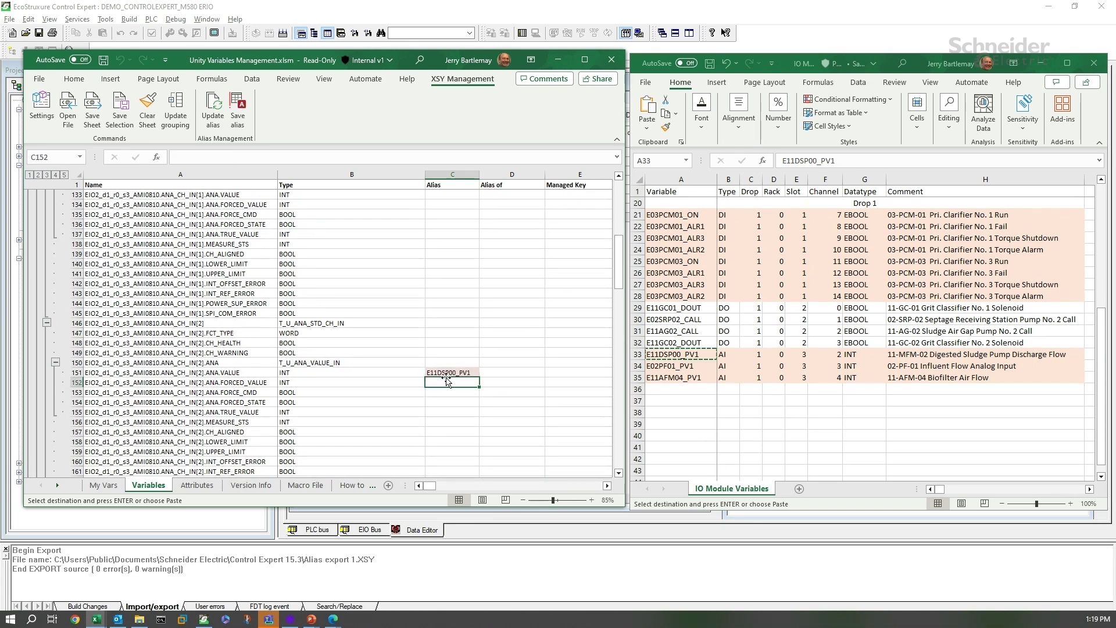
drag(621, 279, 637, 482)
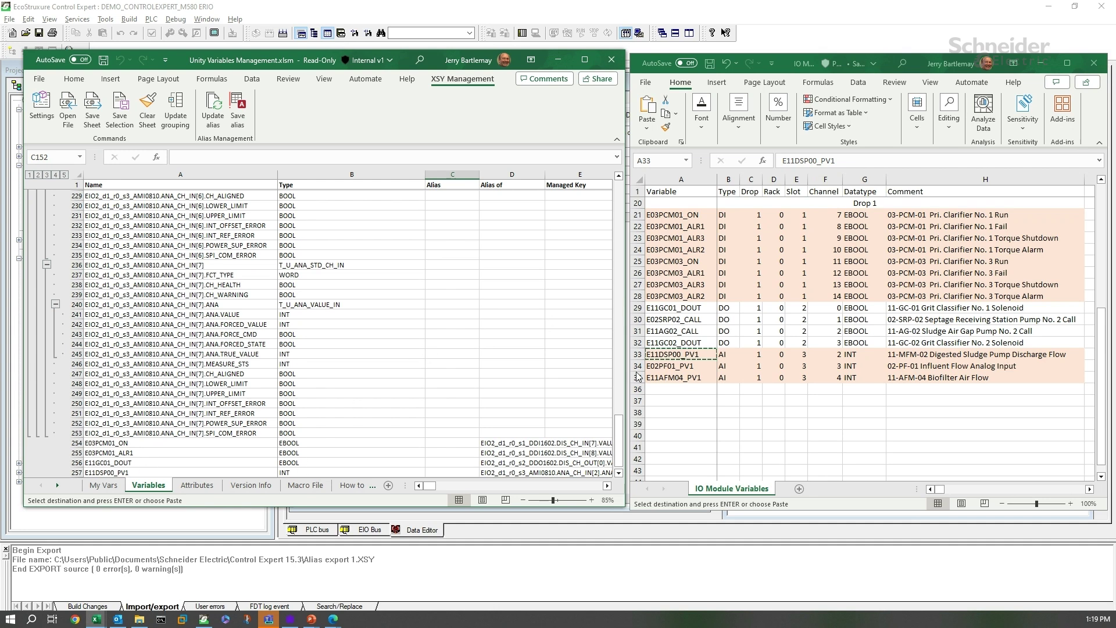
drag(620, 427, 623, 181)
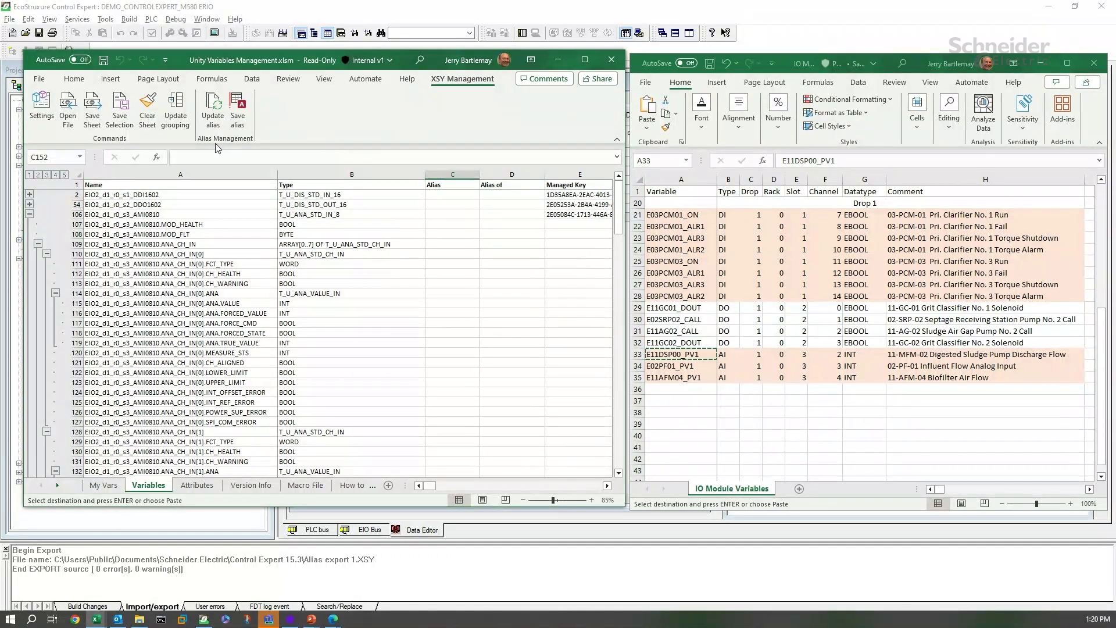
- Save the aliases to Alias export 1 saved aliases.XSY and acknowledge the generation message
click(236, 111)
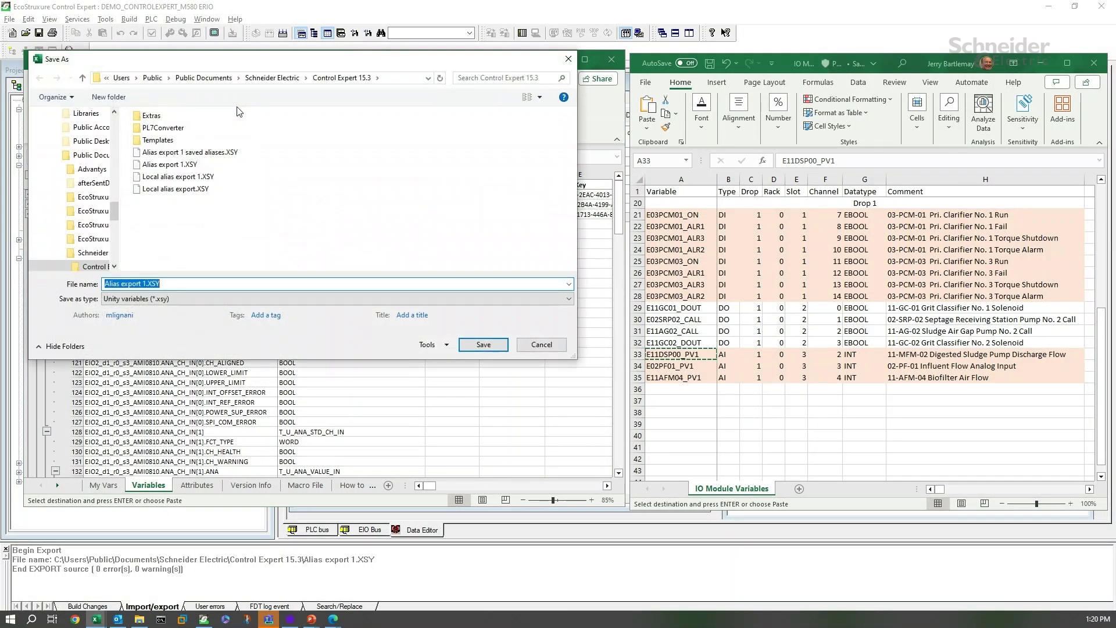
click(190, 153)
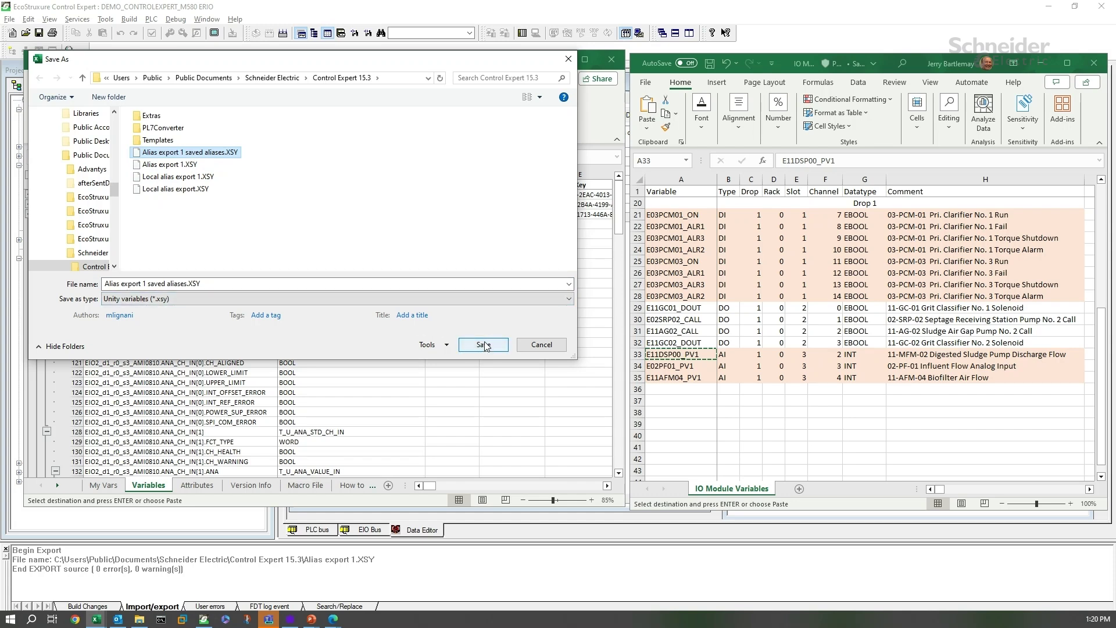
click(483, 344)
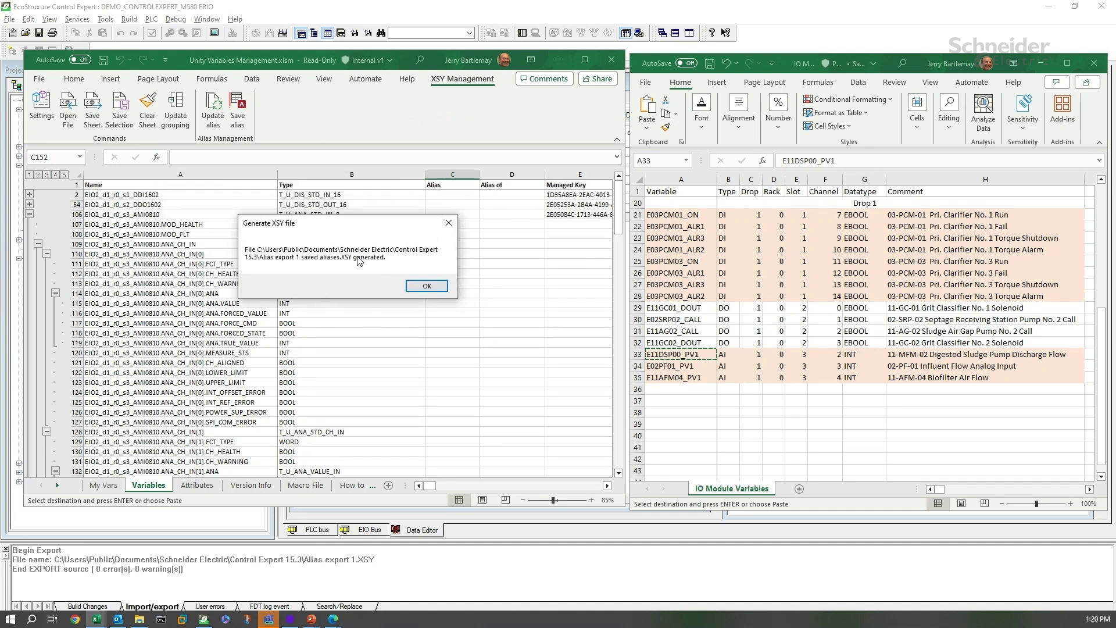
click(427, 285)
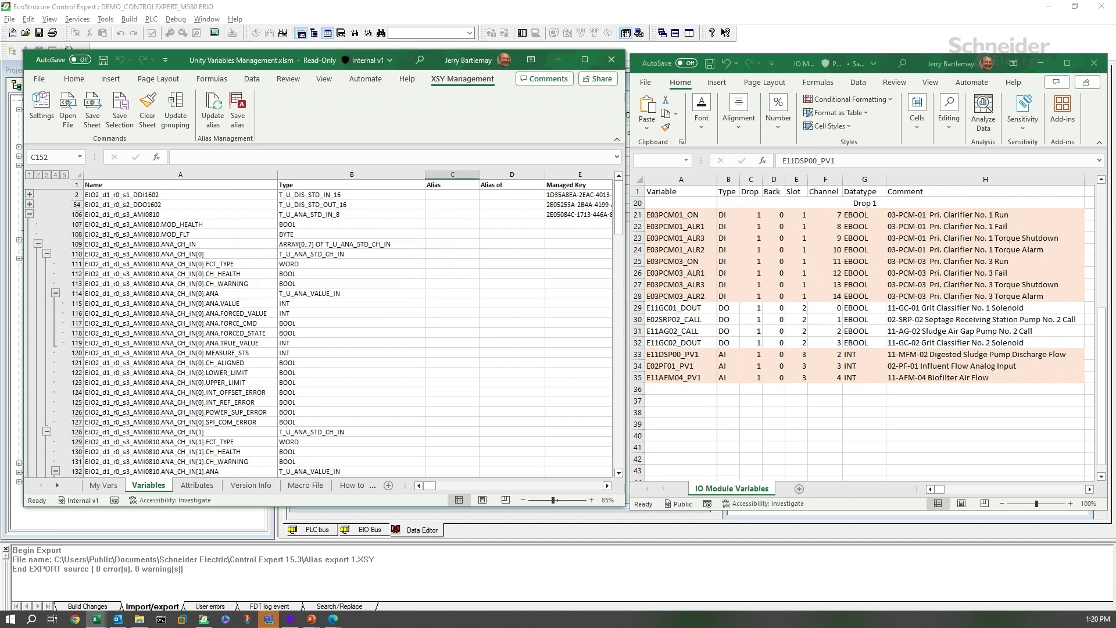
- Import Alias export 1 saved aliases.XSY into Variables & FB instances and accept the project modification
click(351, 10)
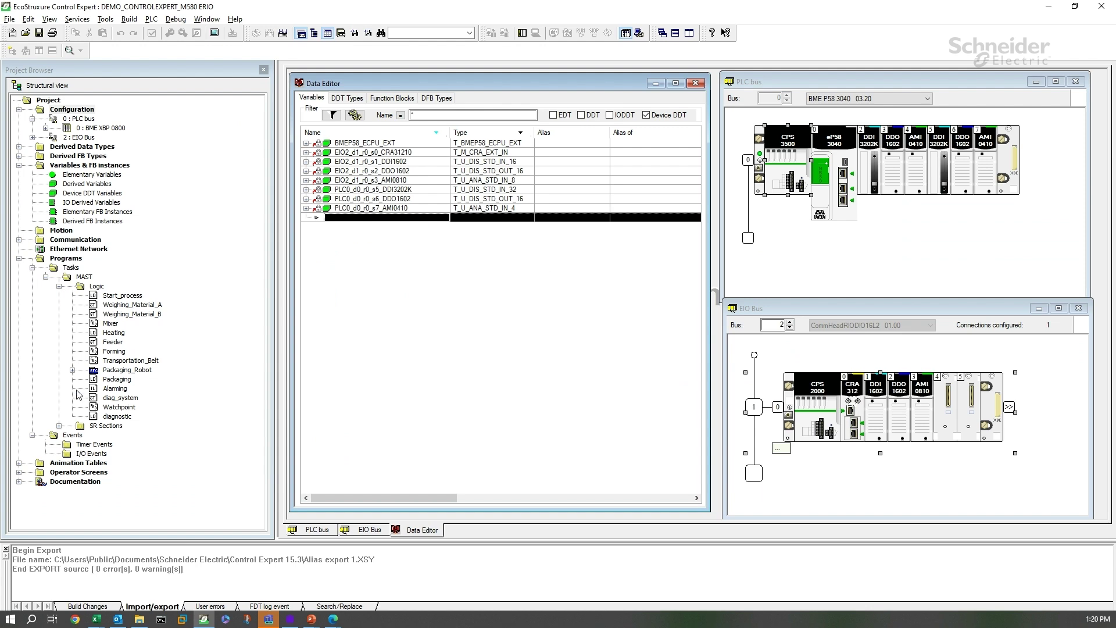
right_click(77, 165)
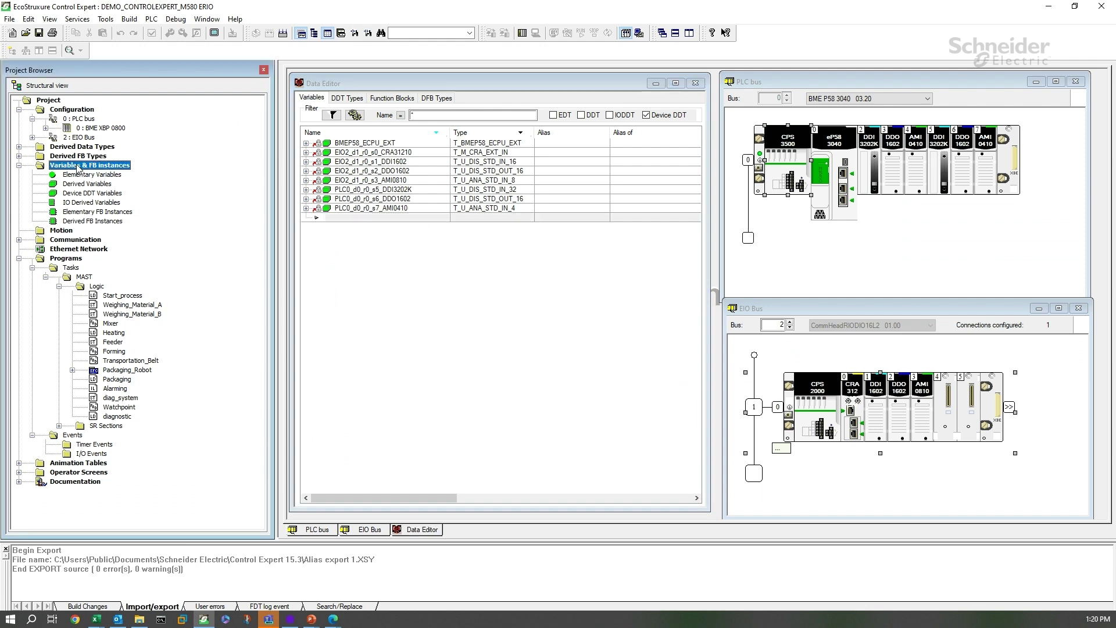
click(95, 198)
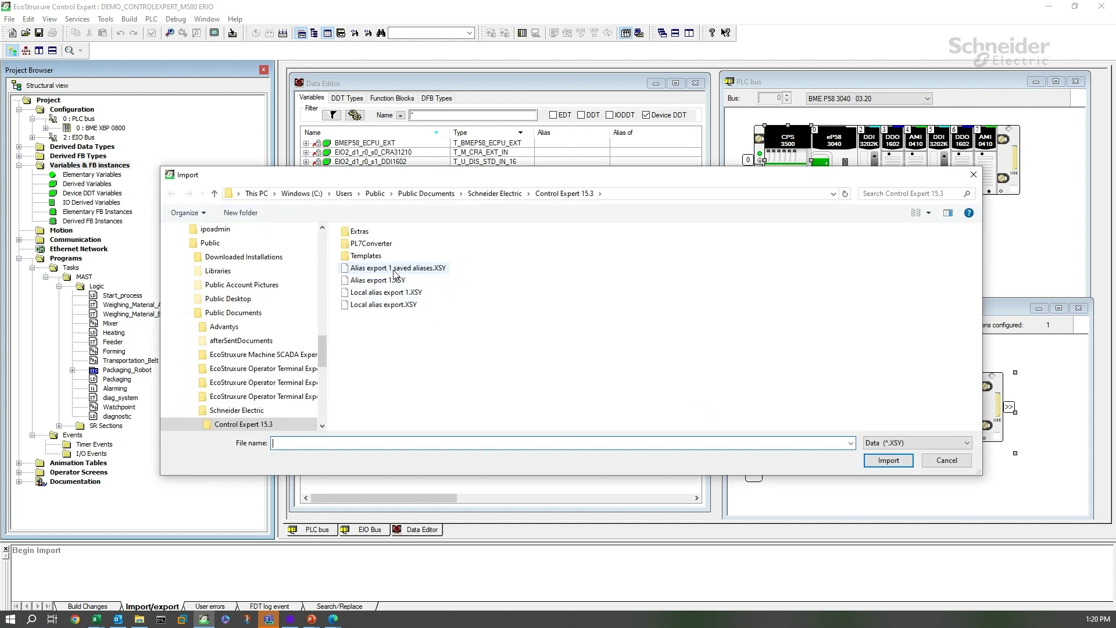
click(382, 271)
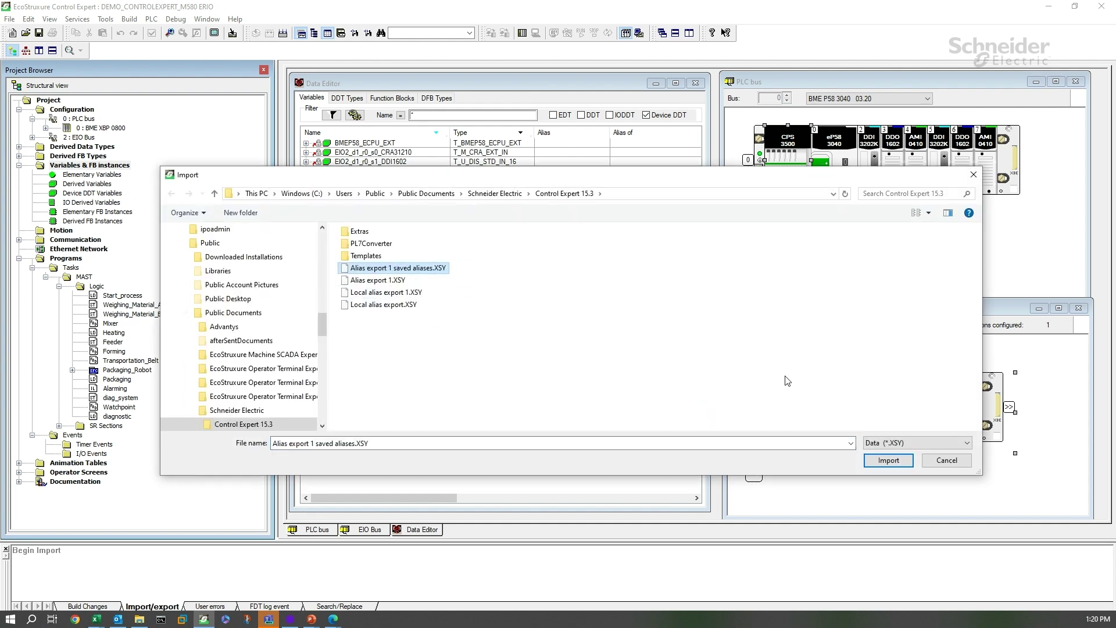
click(883, 462)
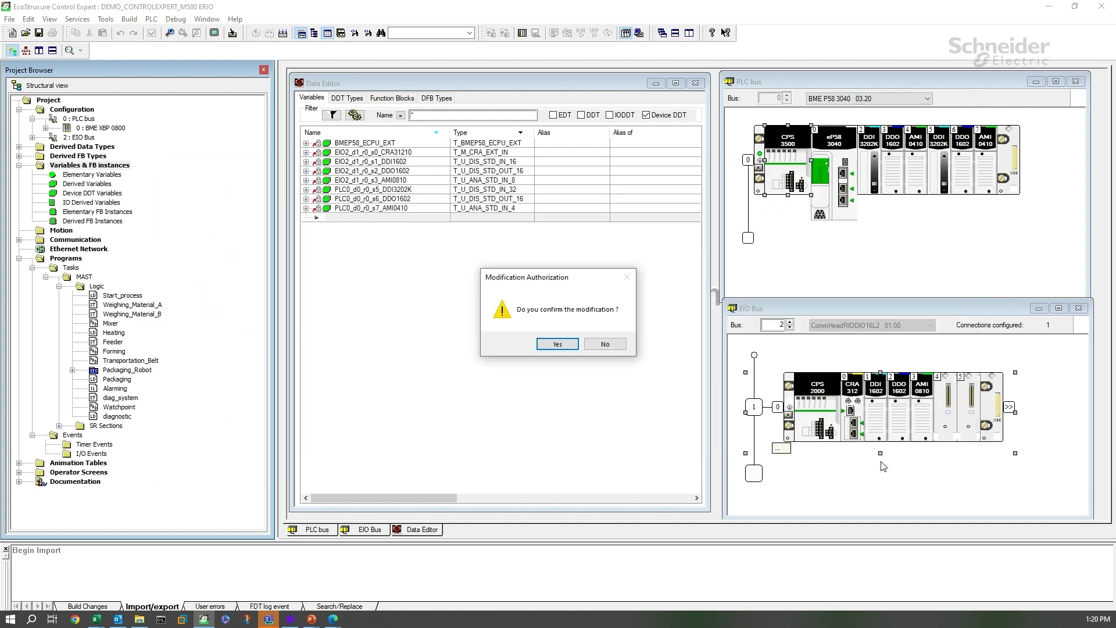
click(570, 344)
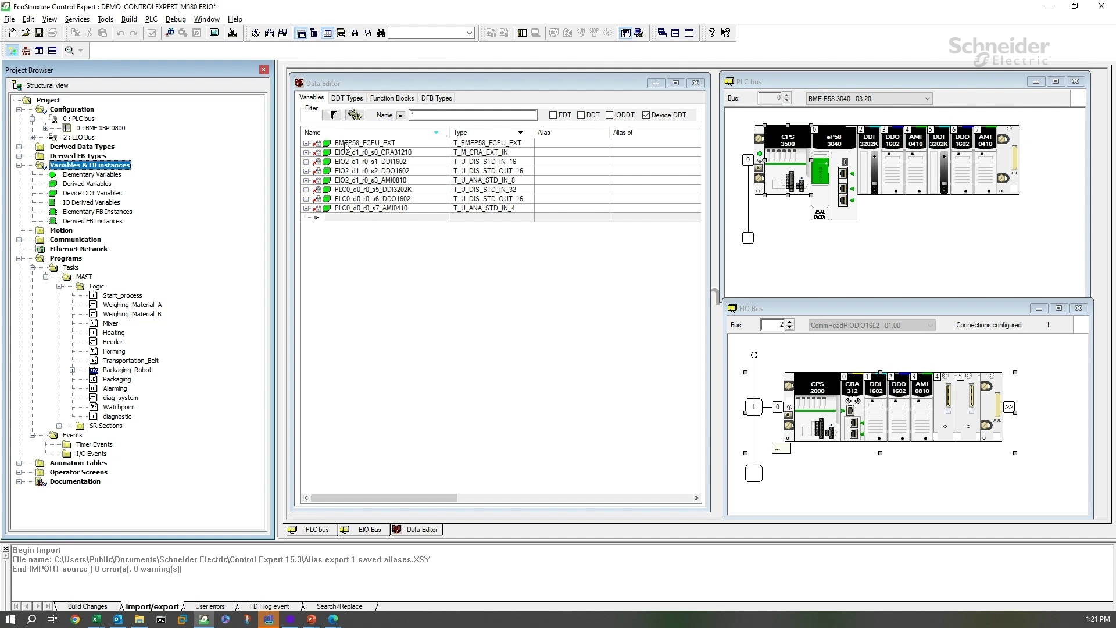
- Check the aliases on DDI1602 input channels 7 and 8 in the Data Editor
click(306, 162)
click(319, 191)
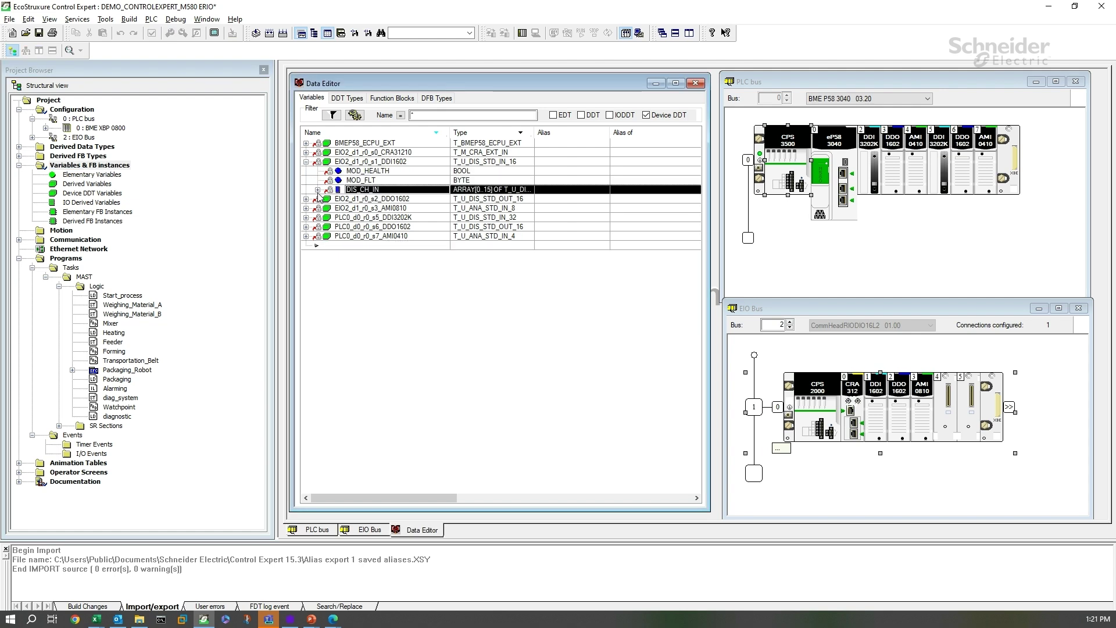
click(318, 190)
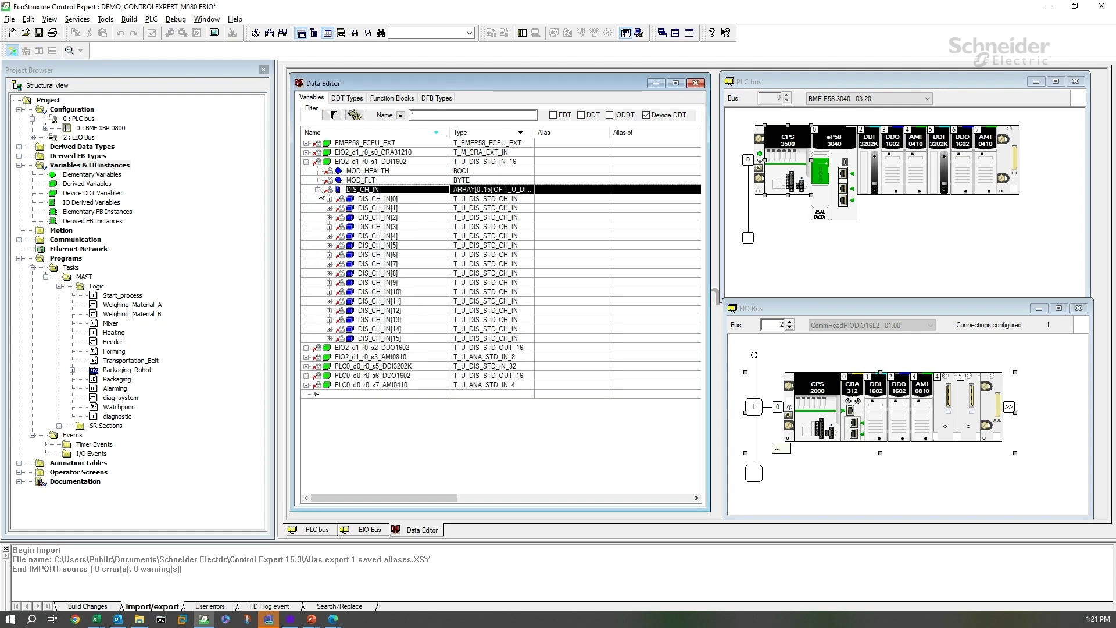
click(329, 264)
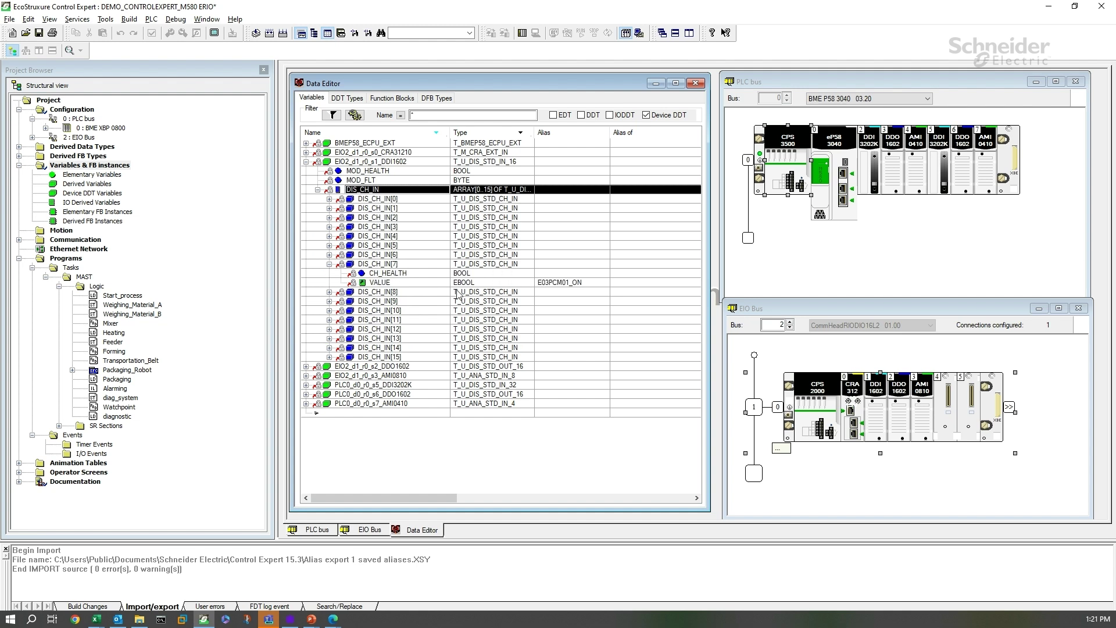
click(329, 292)
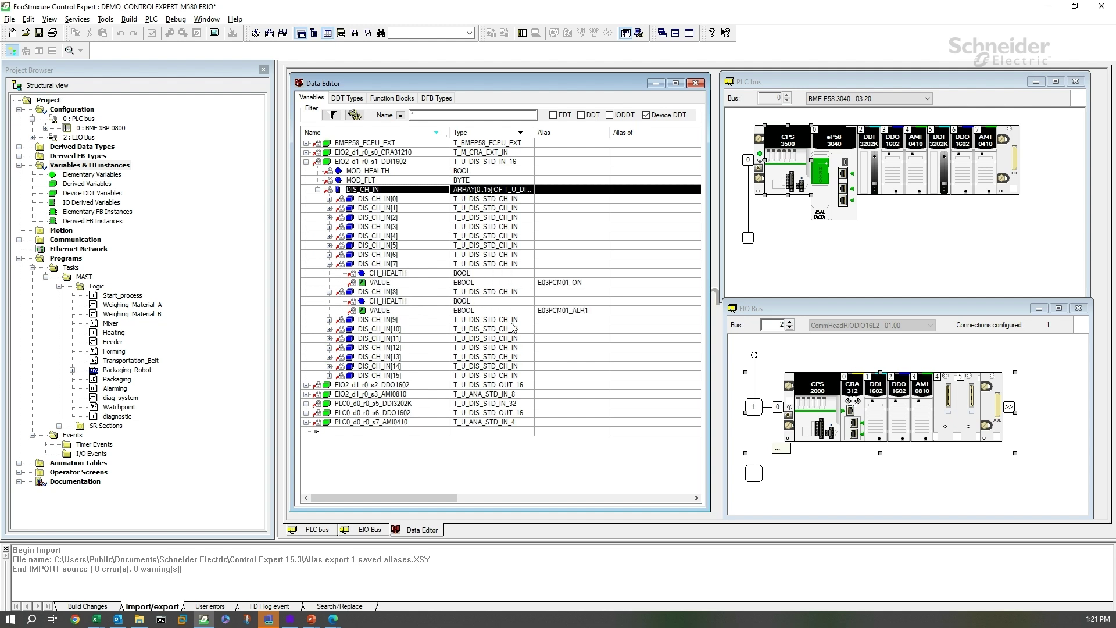
click(306, 163)
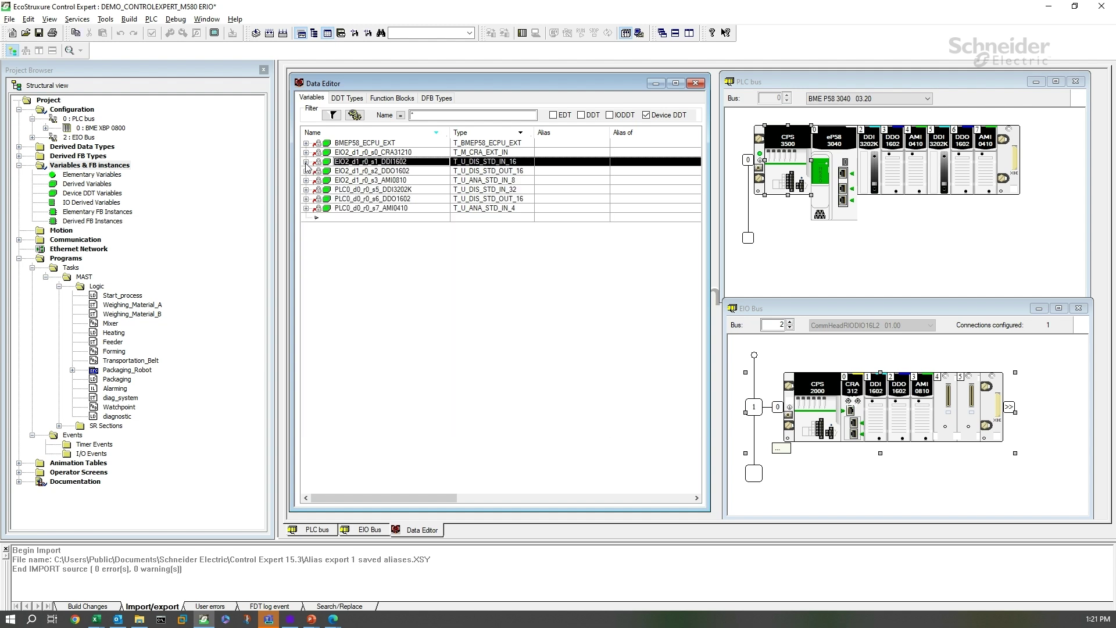
- Check the alias on DDO1602 output channel 0
click(307, 171)
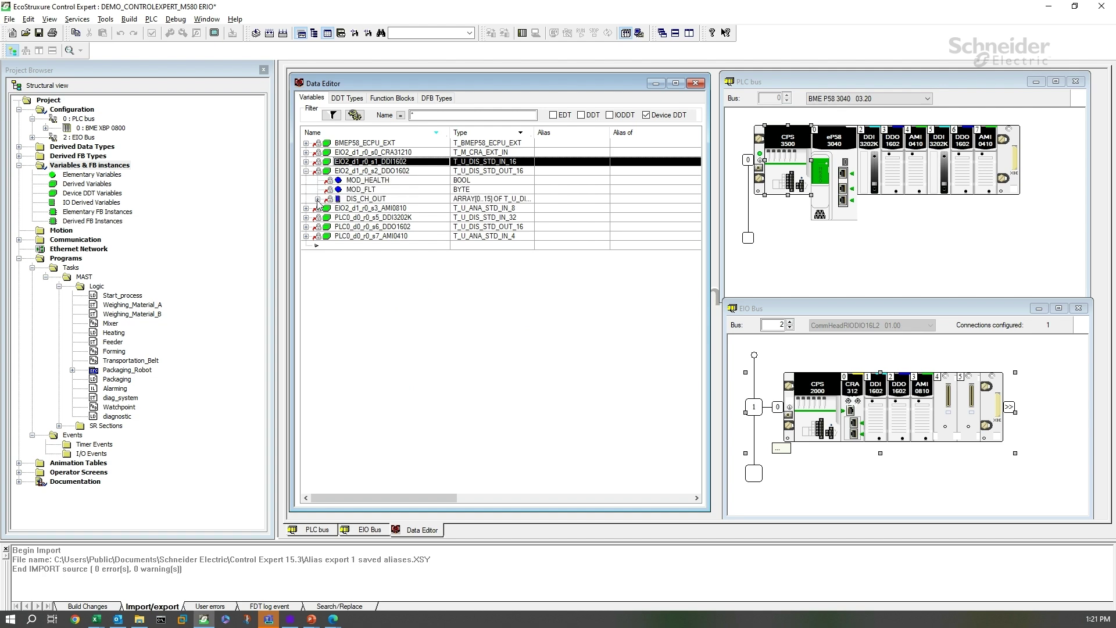
click(317, 199)
click(329, 209)
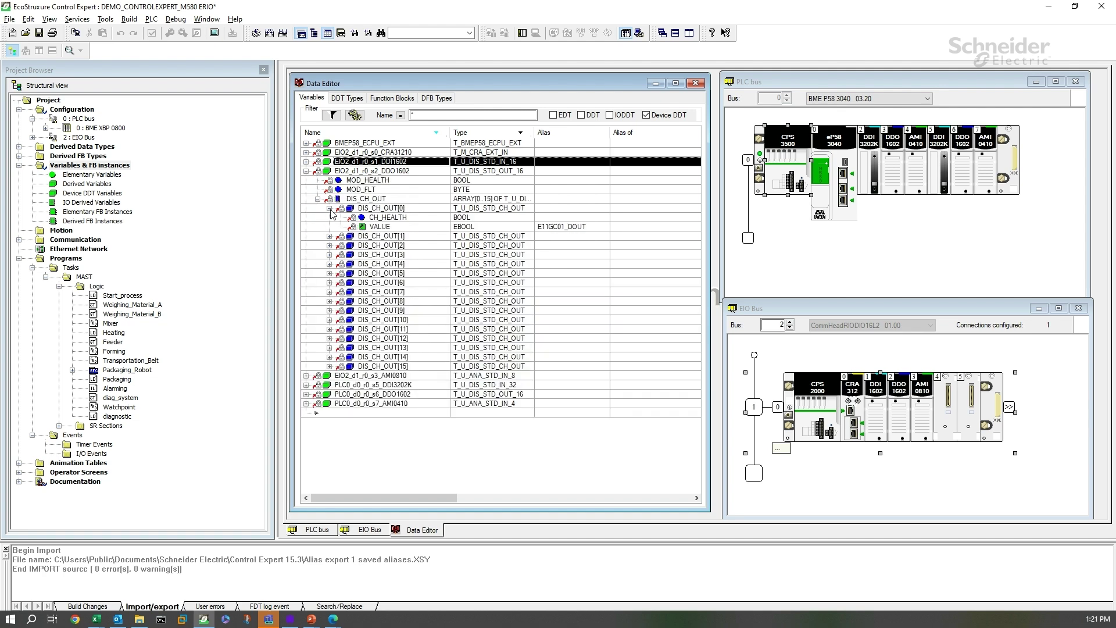
click(306, 171)
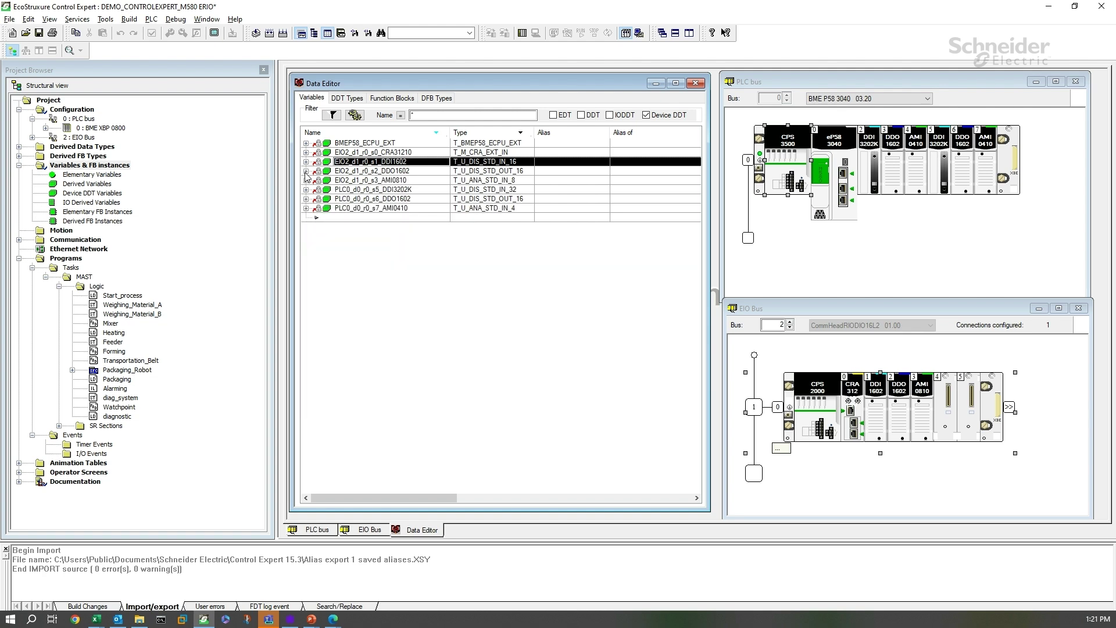
- Confirm AMI0810 channel 2's ANA.VALUE carries the alias E11DSP00_PV1
click(307, 180)
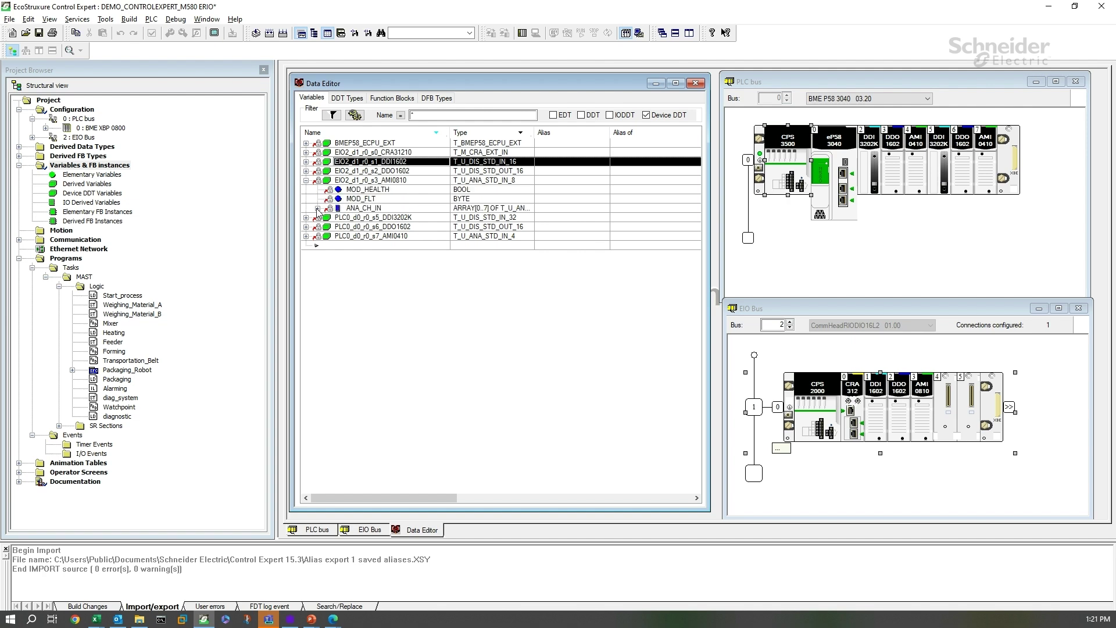
click(317, 208)
click(329, 236)
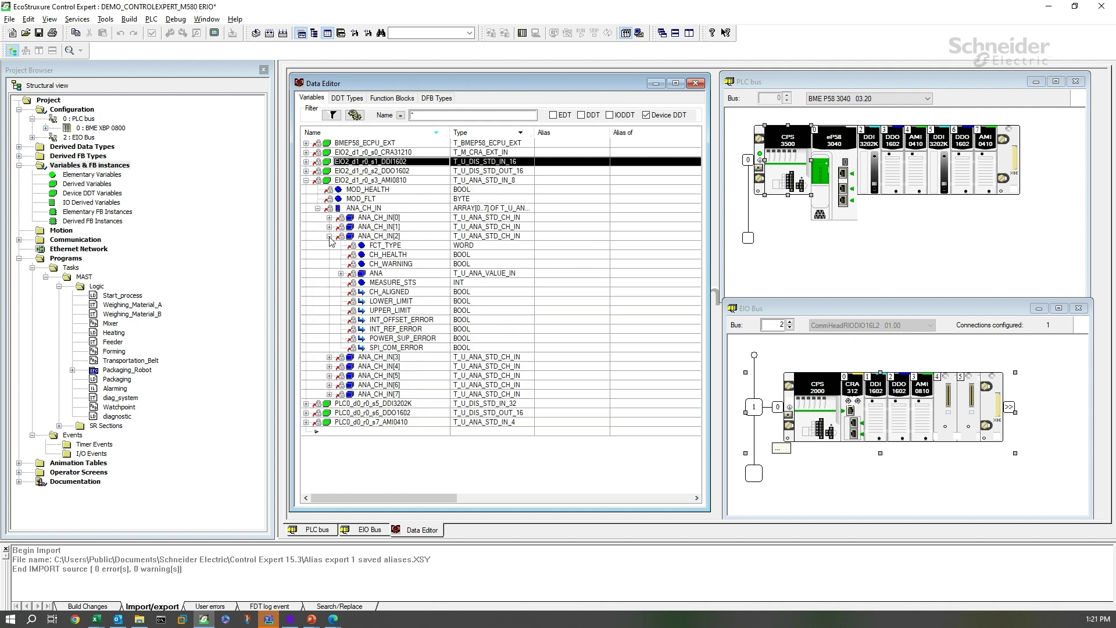
click(341, 273)
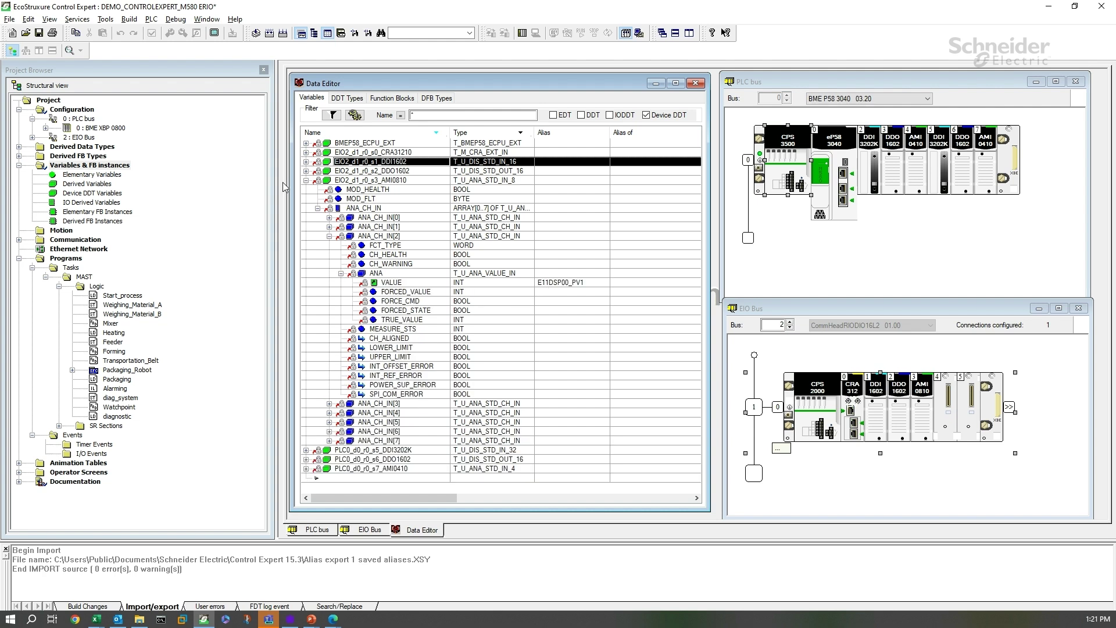
click(308, 184)
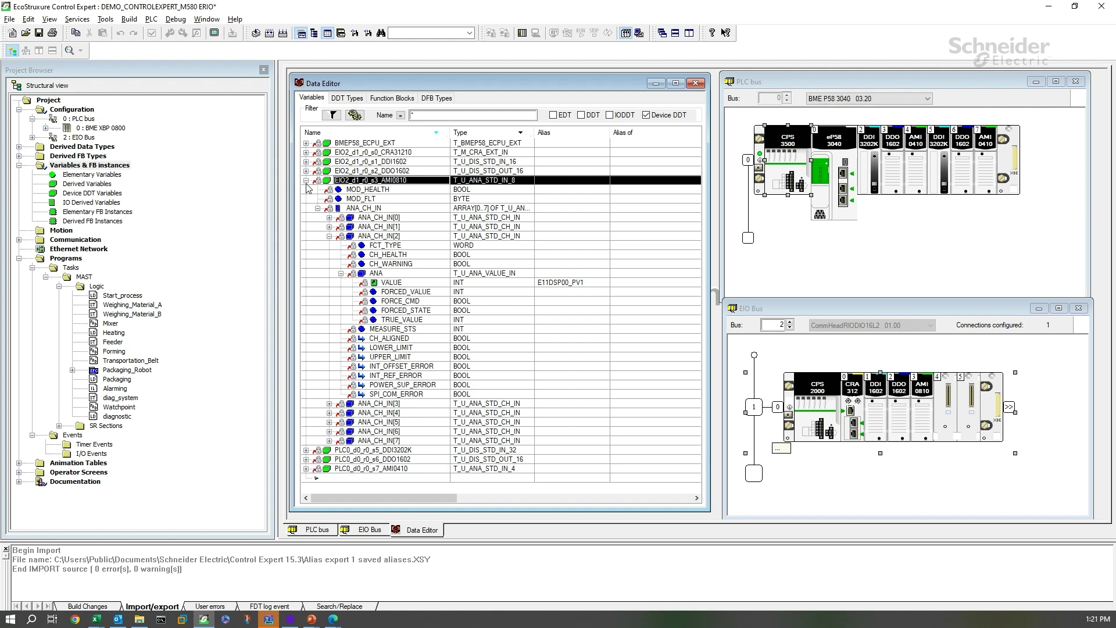
- Filter the Data Editor to EDT variables only and scroll through the new aliases
click(553, 114)
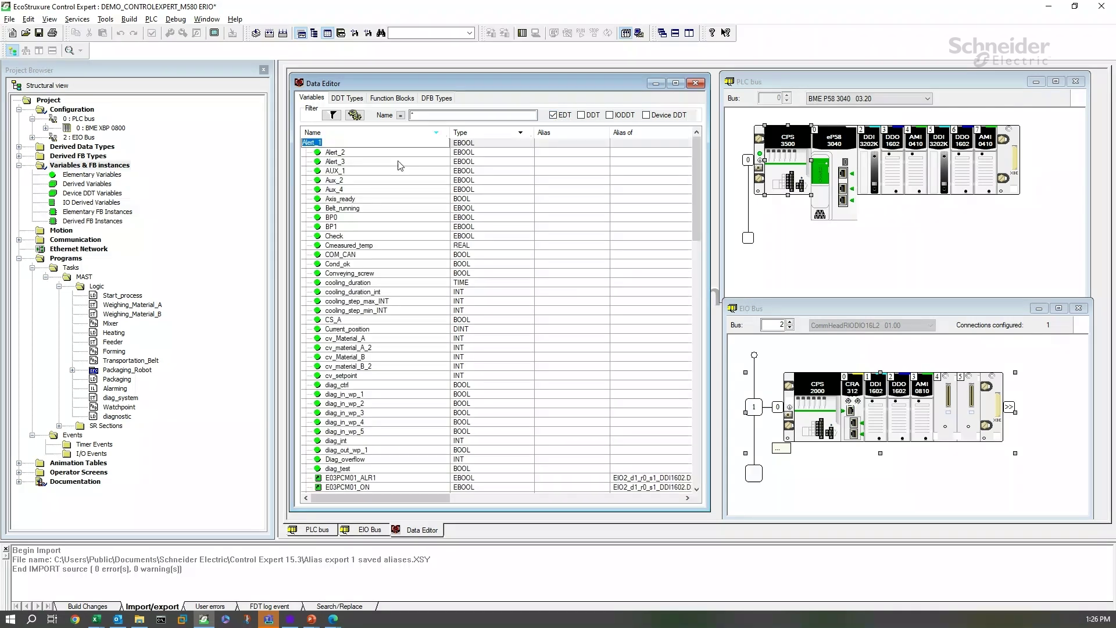
click(401, 161)
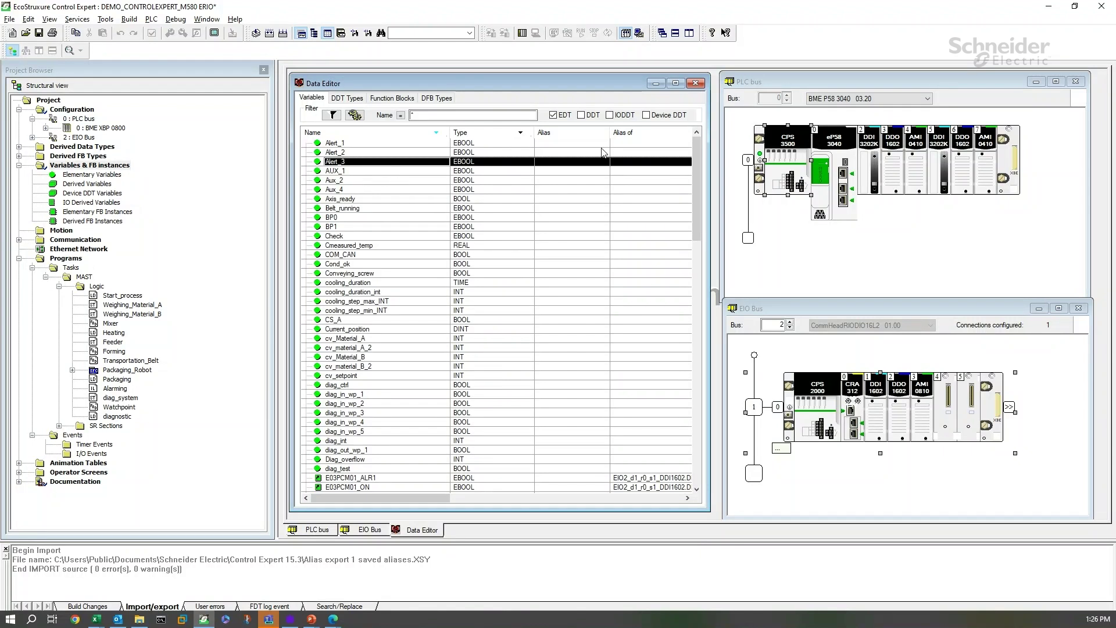
drag(695, 169, 695, 209)
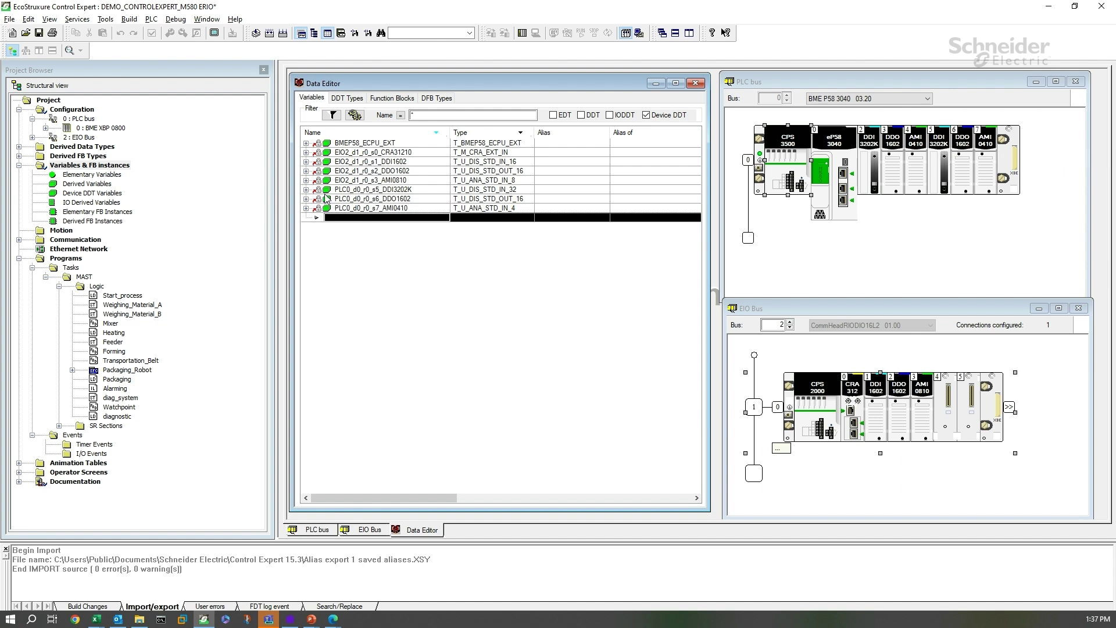
- Expand the DDI3202K input channels and pick E02RS01_ON in cell A3 of the Excel sheet
click(377, 191)
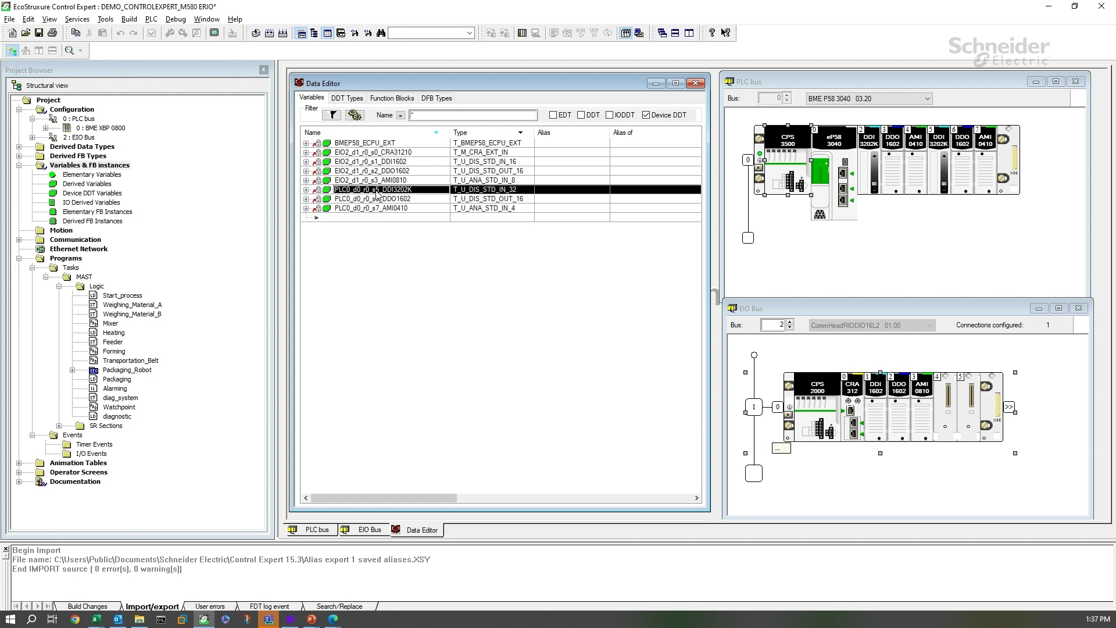
click(305, 190)
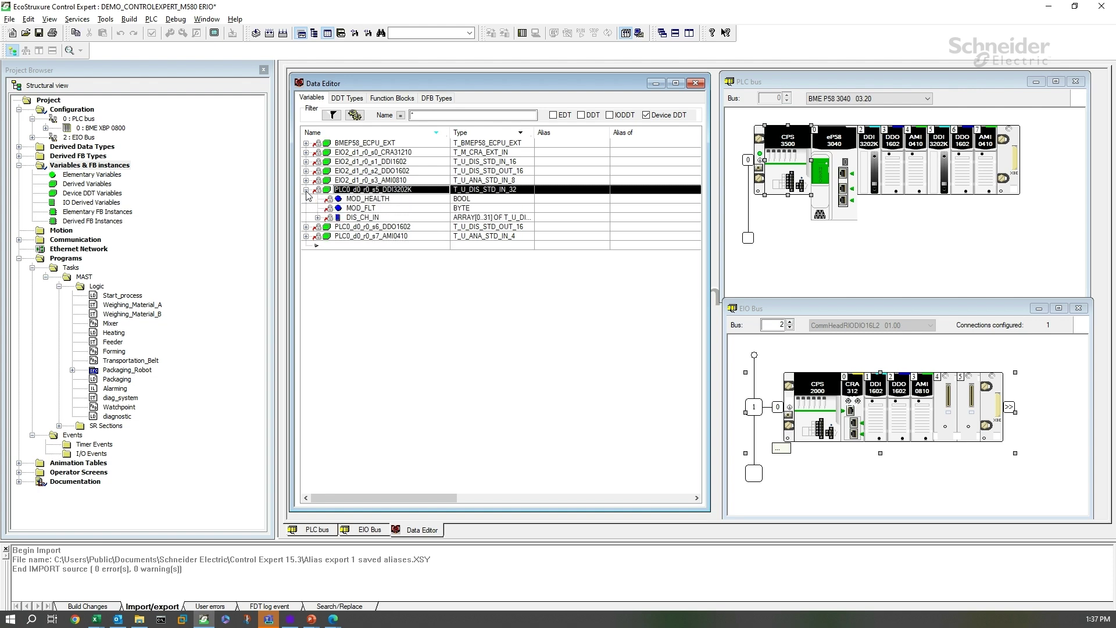
click(317, 218)
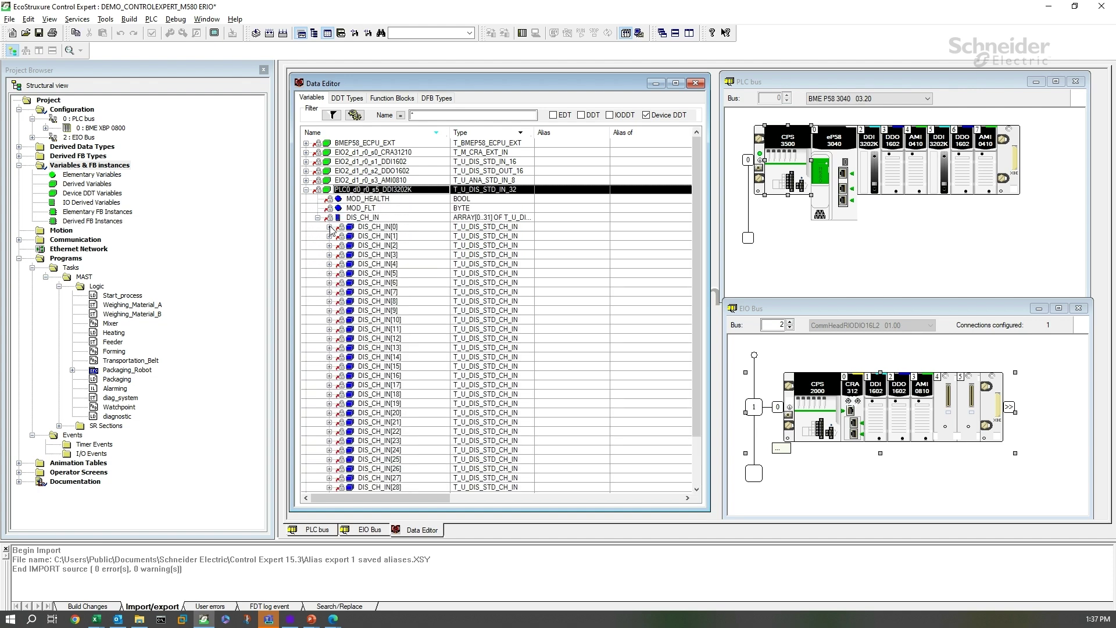
click(329, 227)
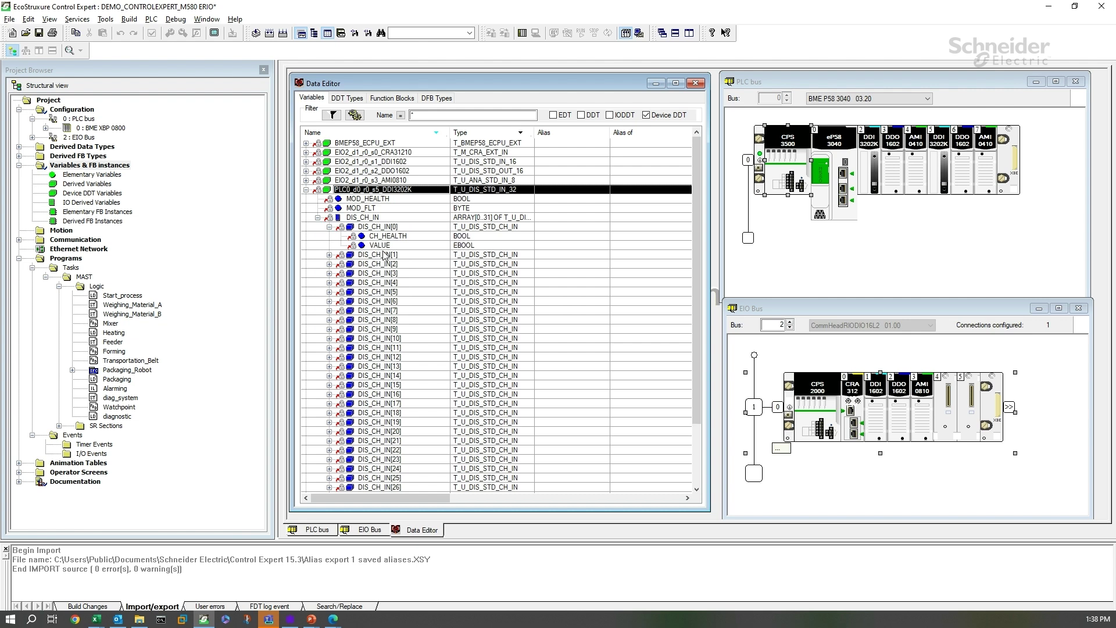
click(568, 246)
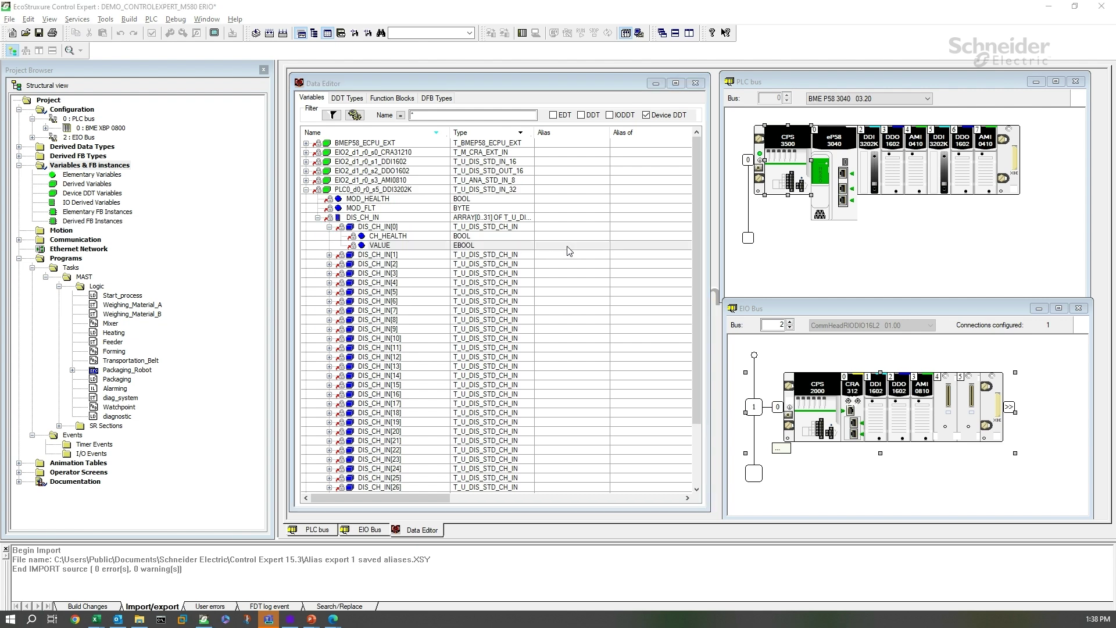
key(alt+Tab)
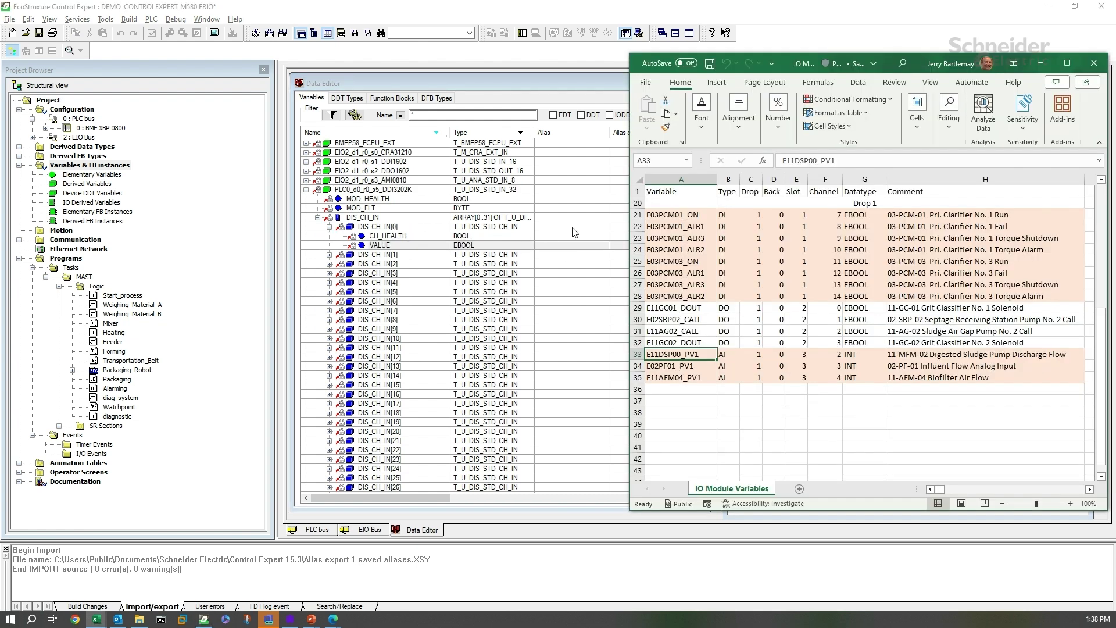
scroll(761, 301, up, 5)
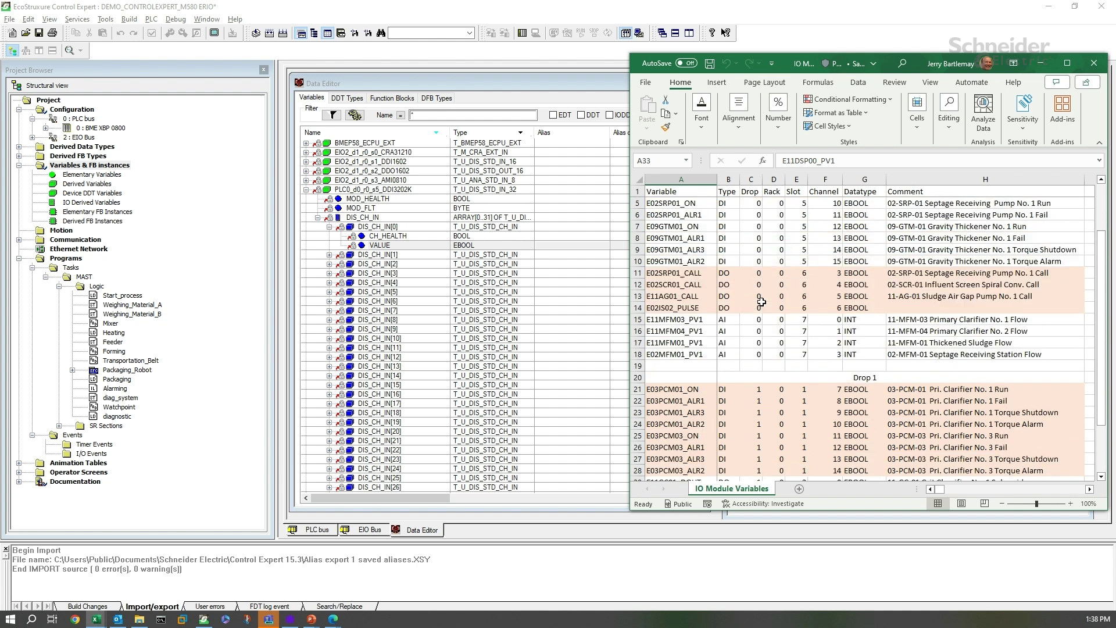
scroll(760, 302, up, 1)
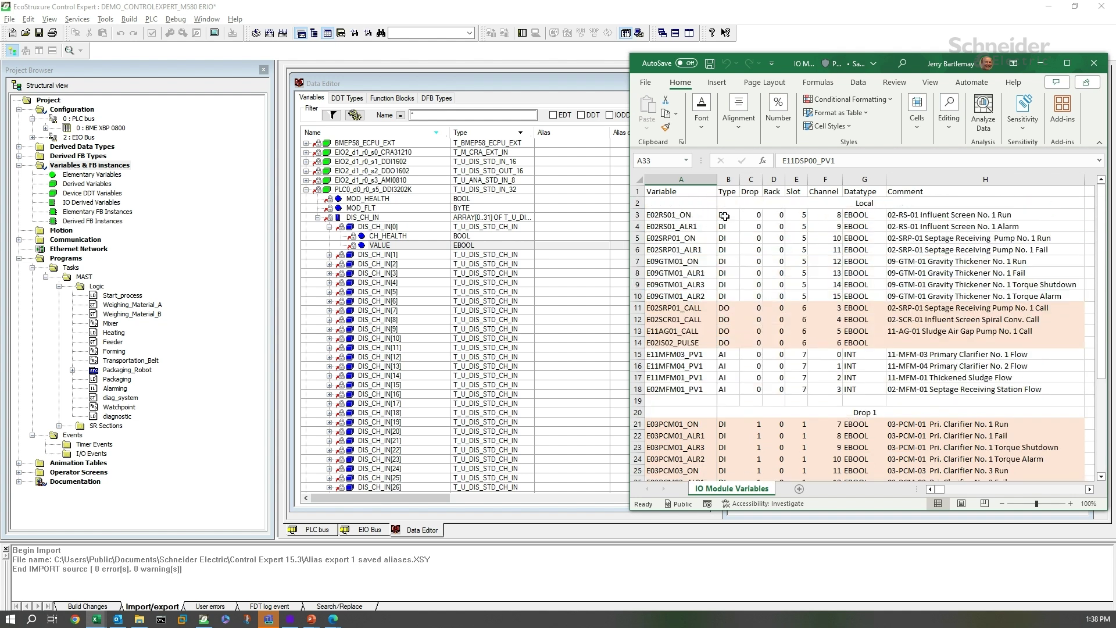
click(688, 216)
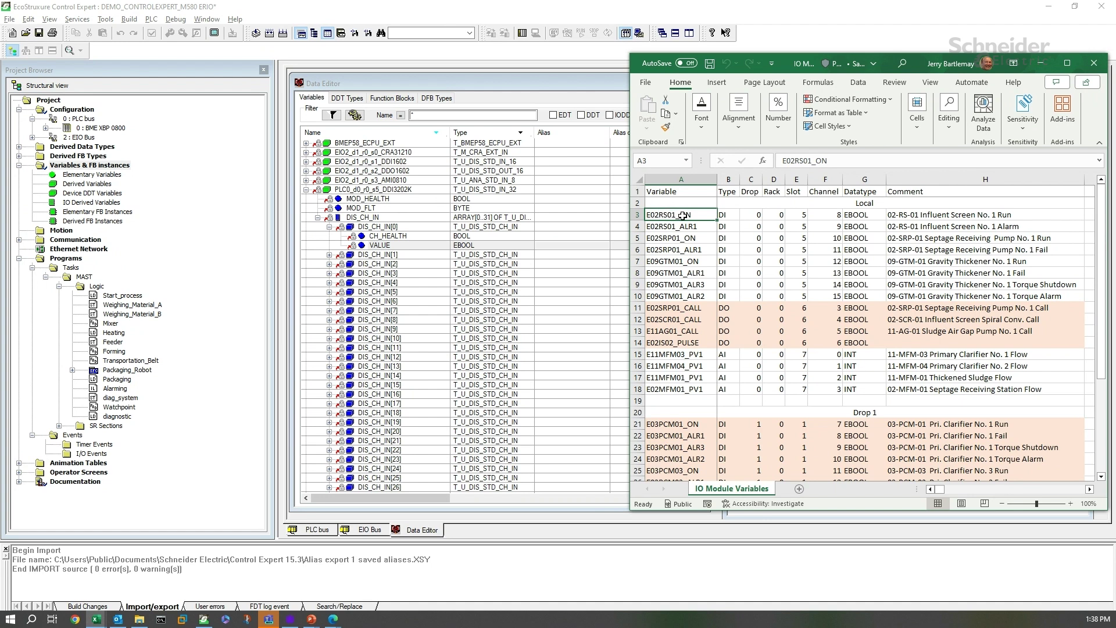
- Paste E02RS01_ON as the alias of DIS_CH_IN[8].VALUE and confirm creating it
click(329, 227)
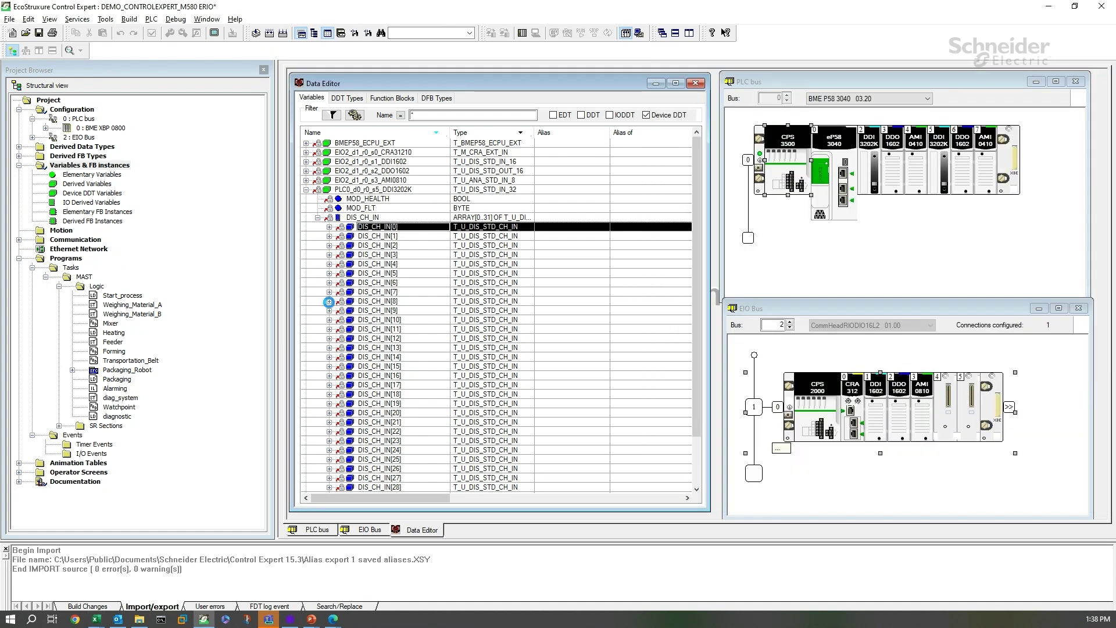
click(329, 301)
click(557, 320)
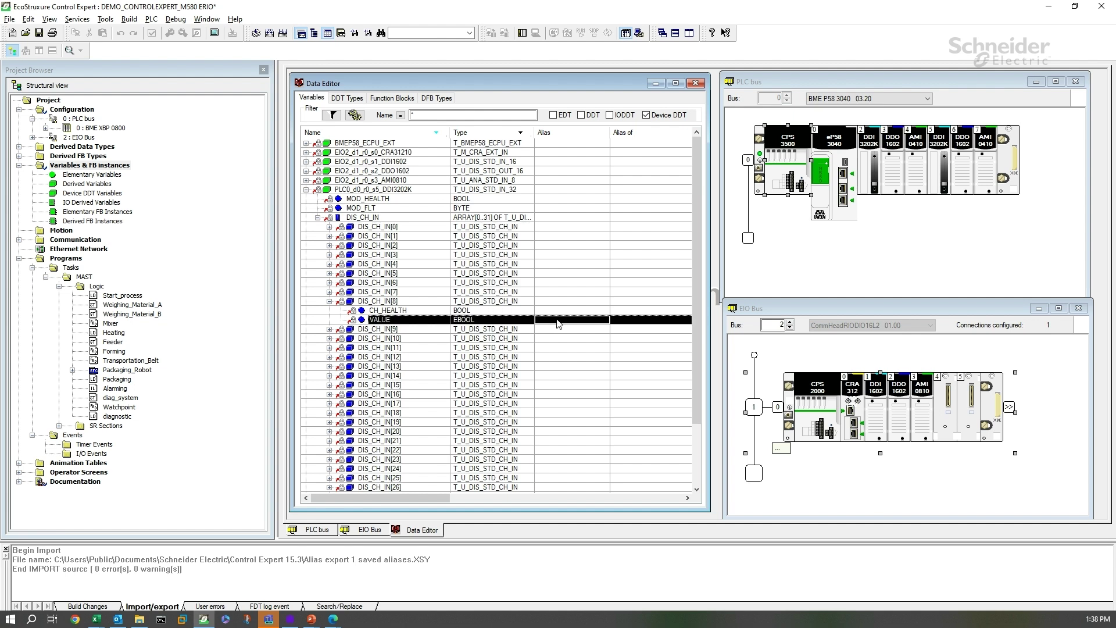
click(558, 321)
text(E02RS01_ON)
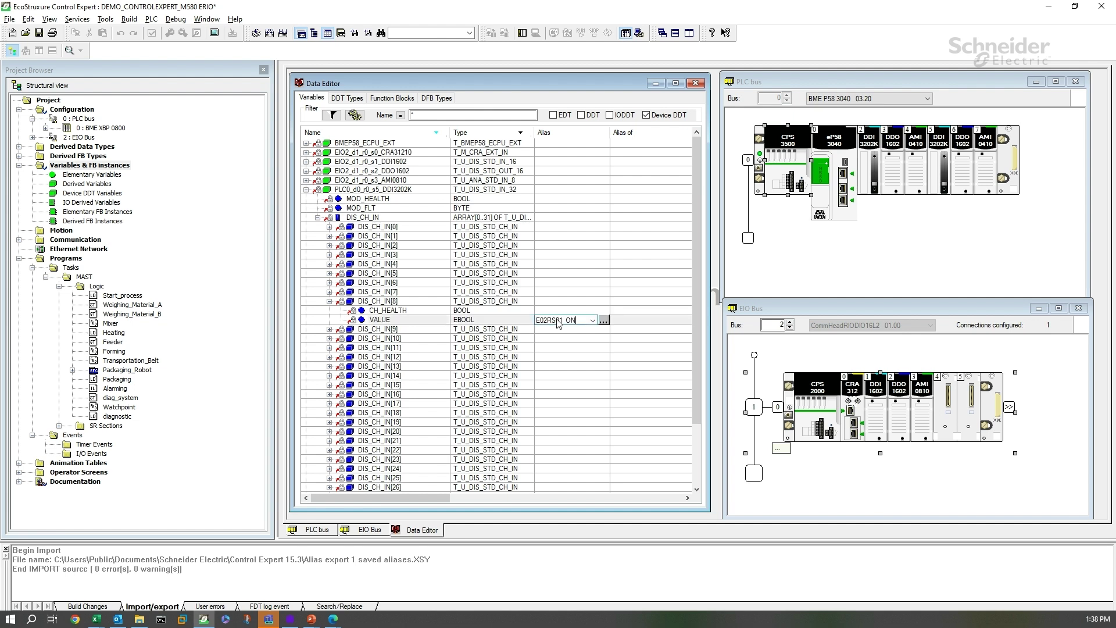
click(568, 336)
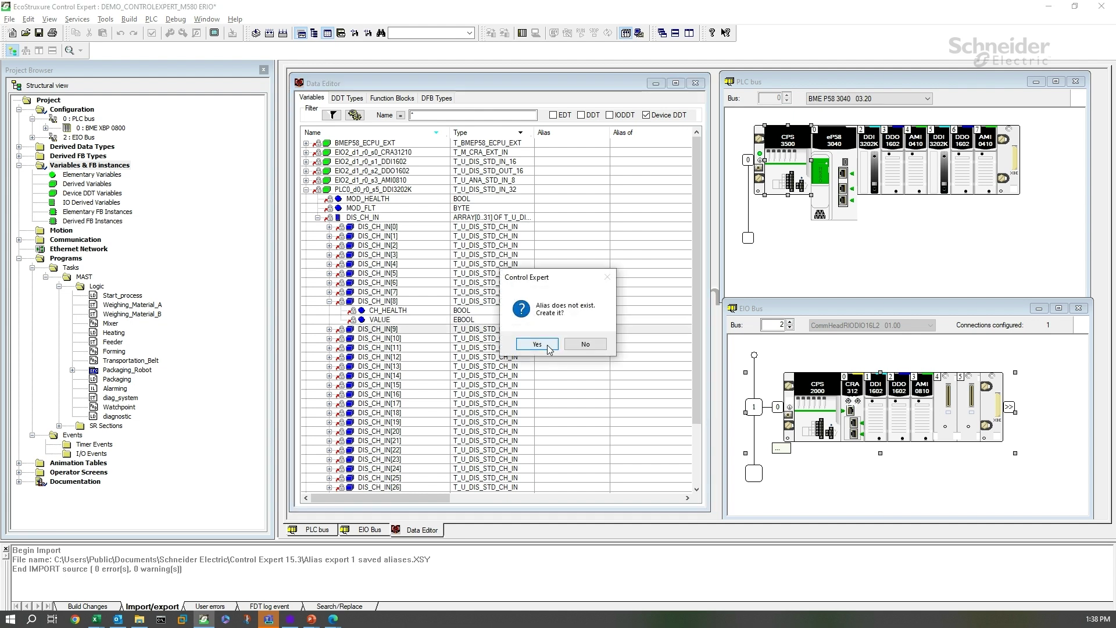
click(538, 345)
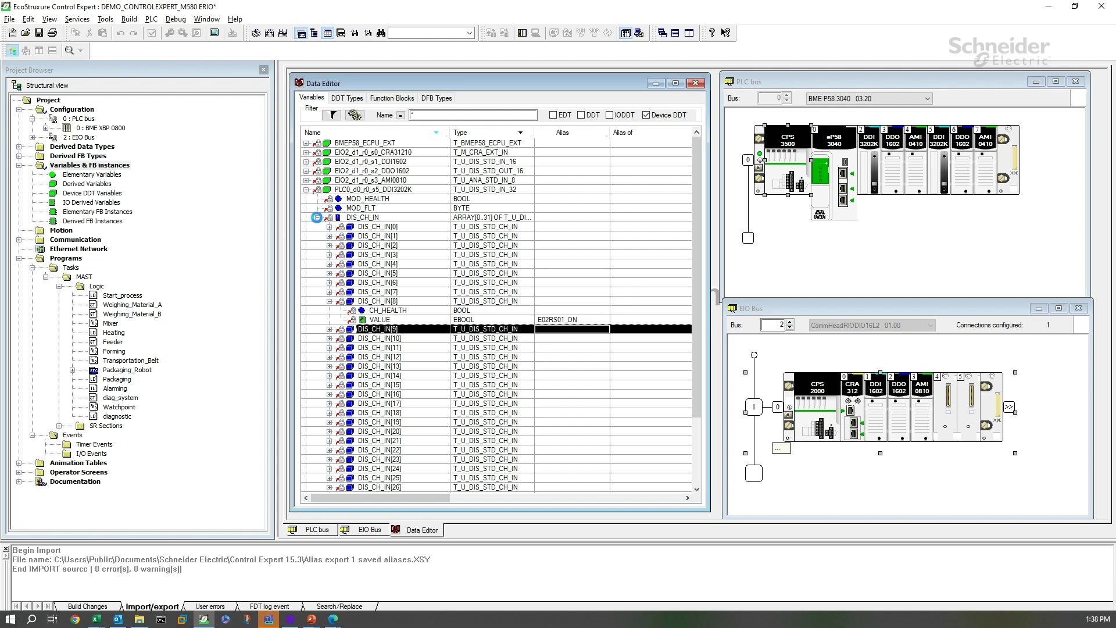
click(317, 217)
click(306, 189)
click(306, 199)
- Copy E02SRP01_CALL from cell A11 of the Excel alias sheet
click(317, 226)
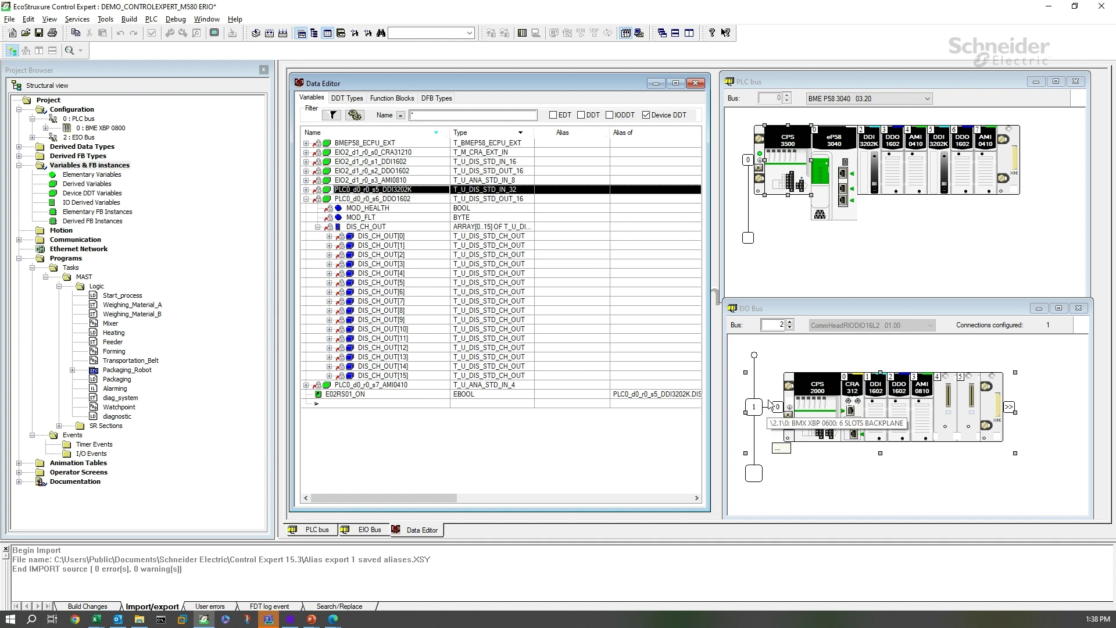
key(alt+Tab)
key(ctrl+c)
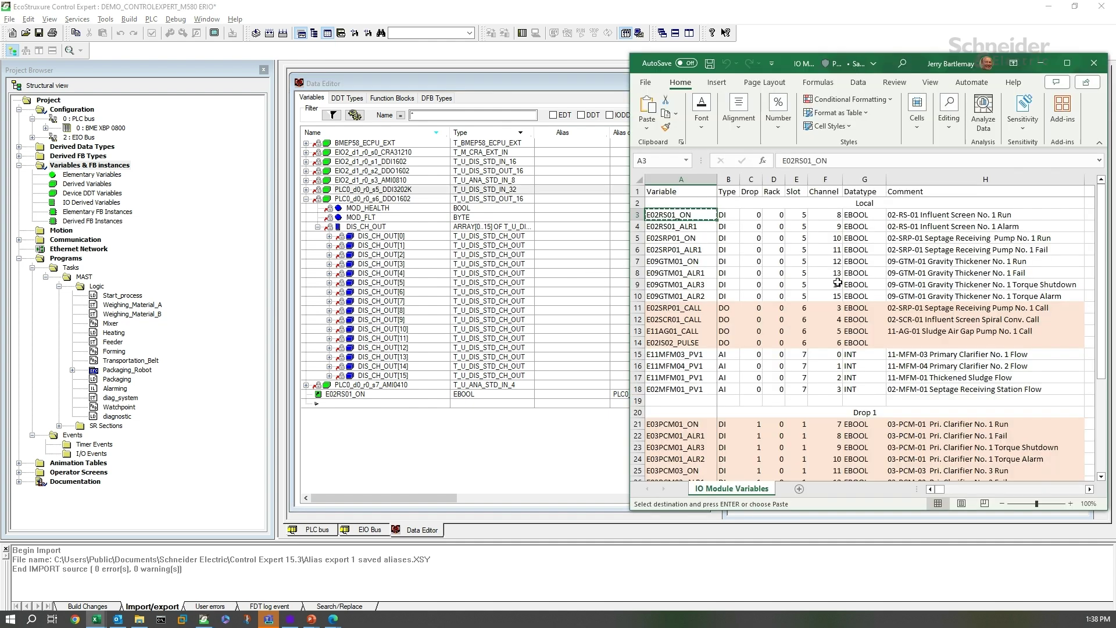
click(679, 308)
key(ctrl+c)
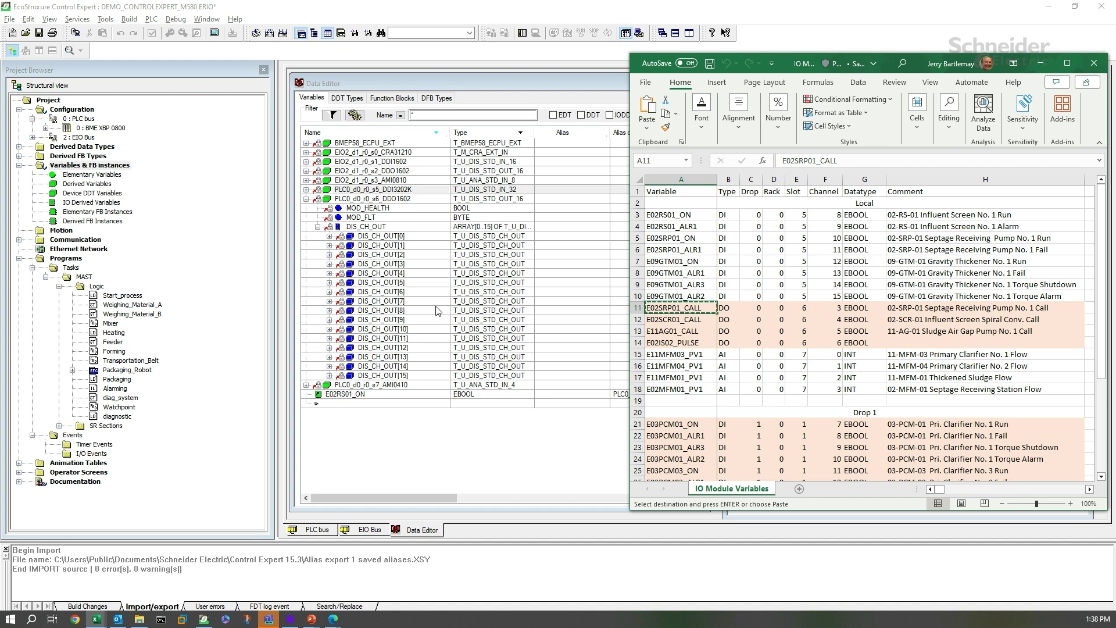
- Paste E02SRP01_CALL as the alias of DDO1602 DIS_CH_OUT[3].VALUE and confirm creating it
click(329, 265)
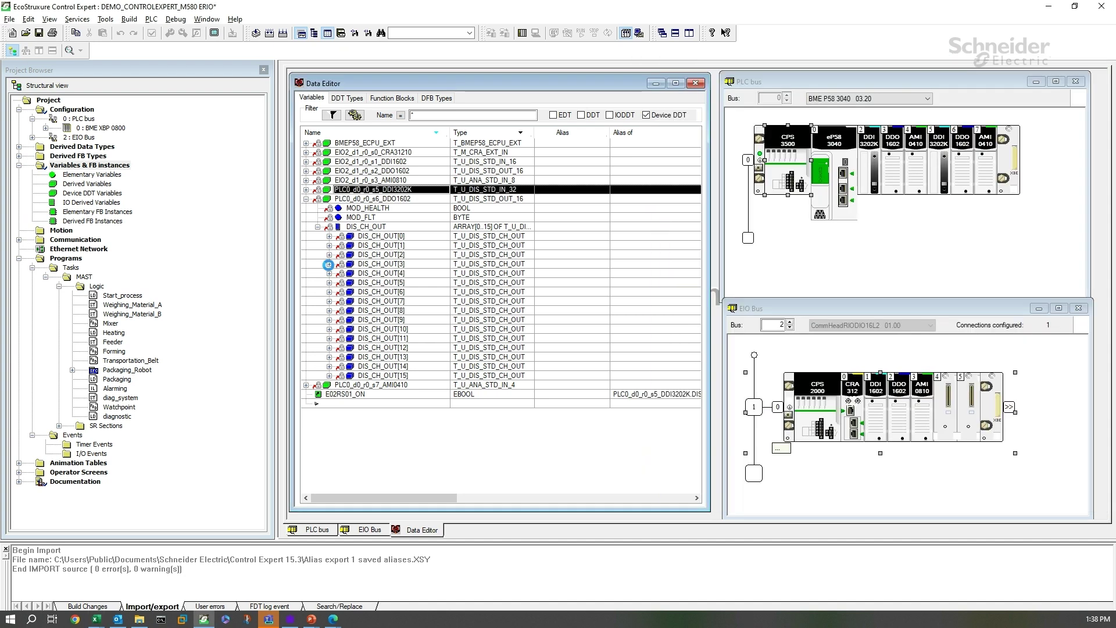
double_click(574, 283)
key(ctrl+v)
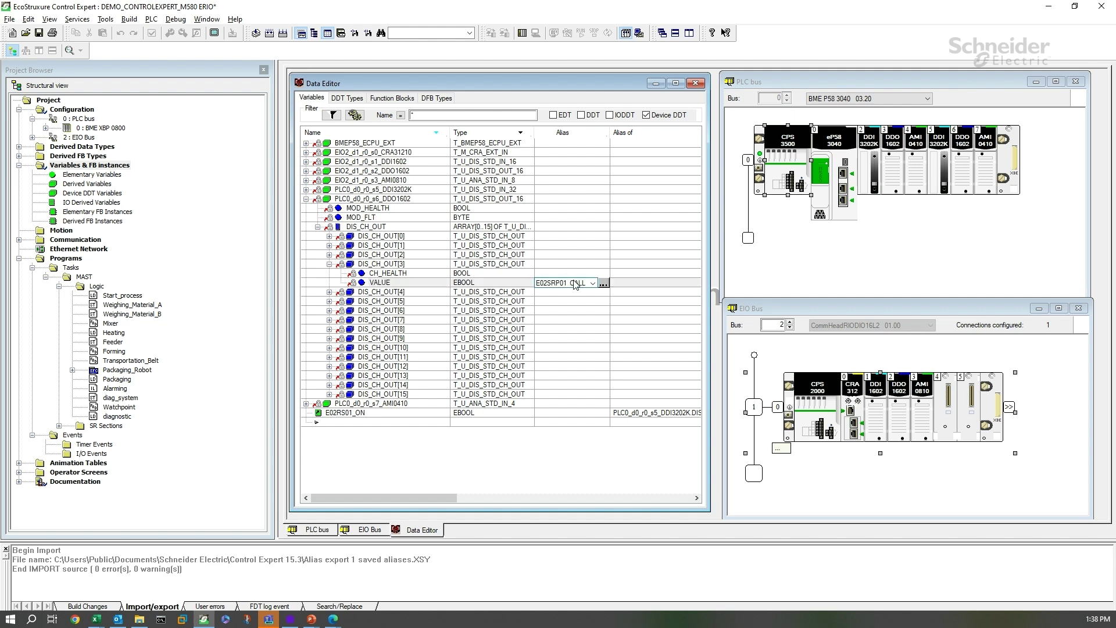
key(Return)
click(537, 344)
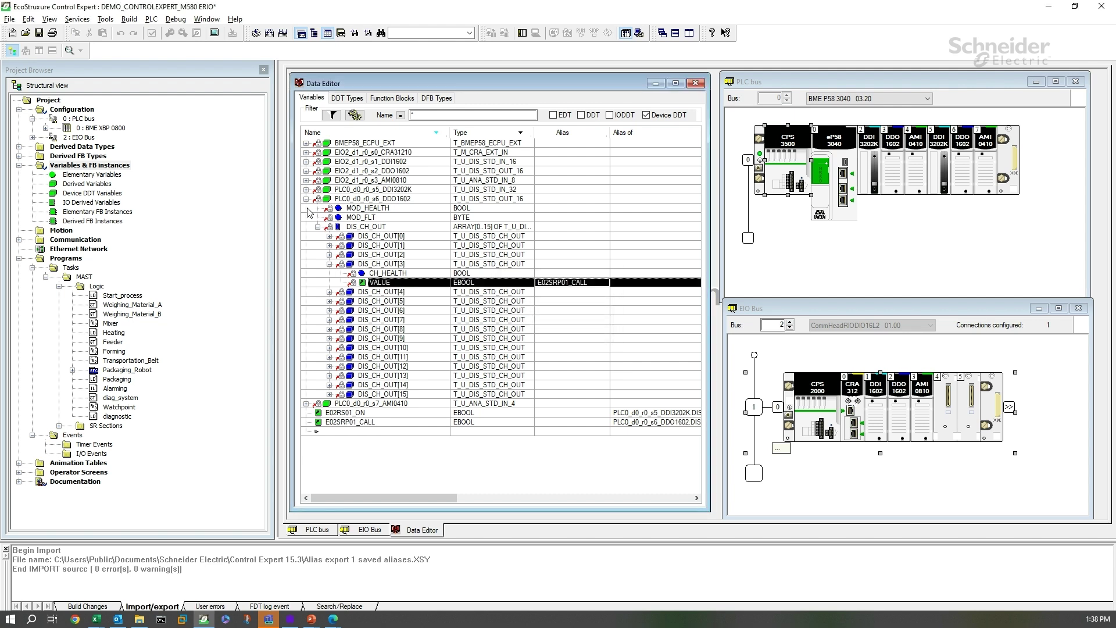
click(306, 199)
click(305, 208)
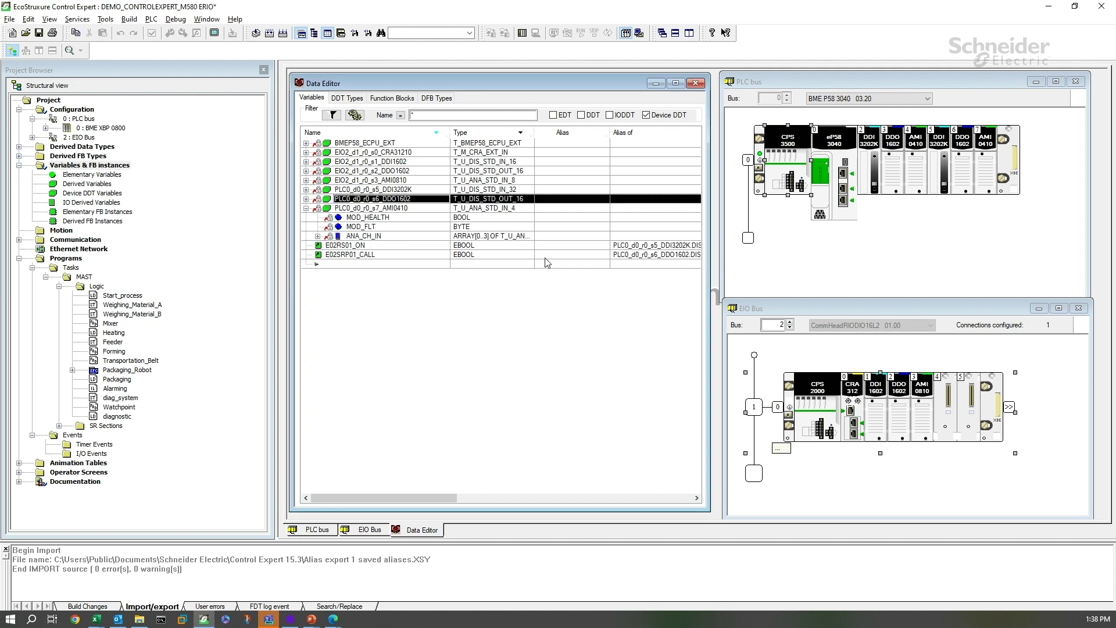
- Copy E11MFM03_PV1 from cell A15 of the Excel alias sheet
key(alt+Tab)
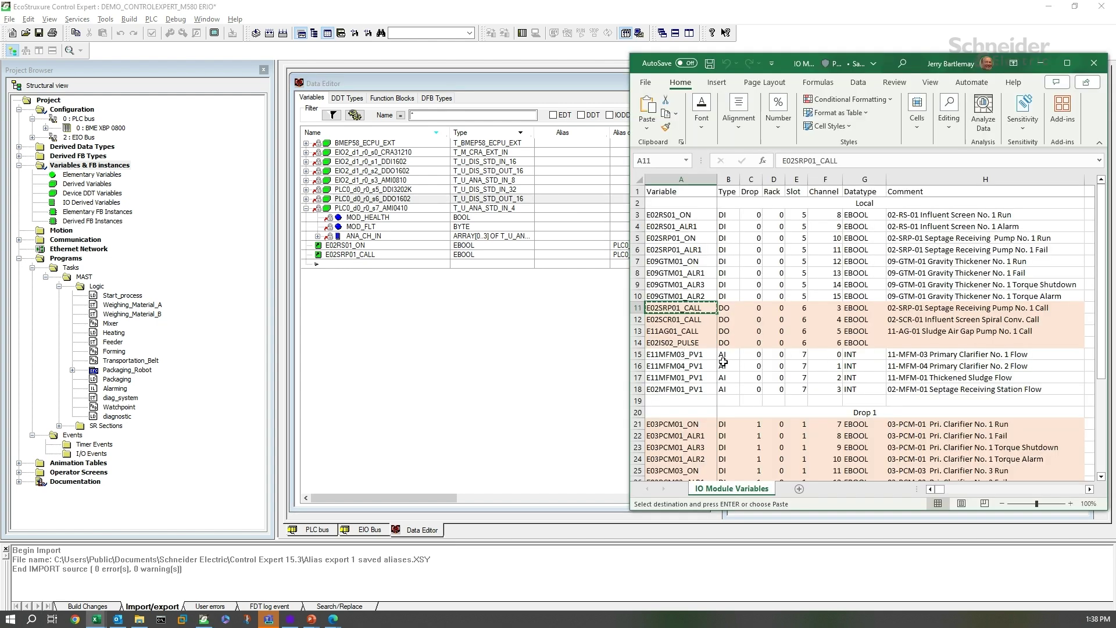
click(679, 356)
key(ctrl+c)
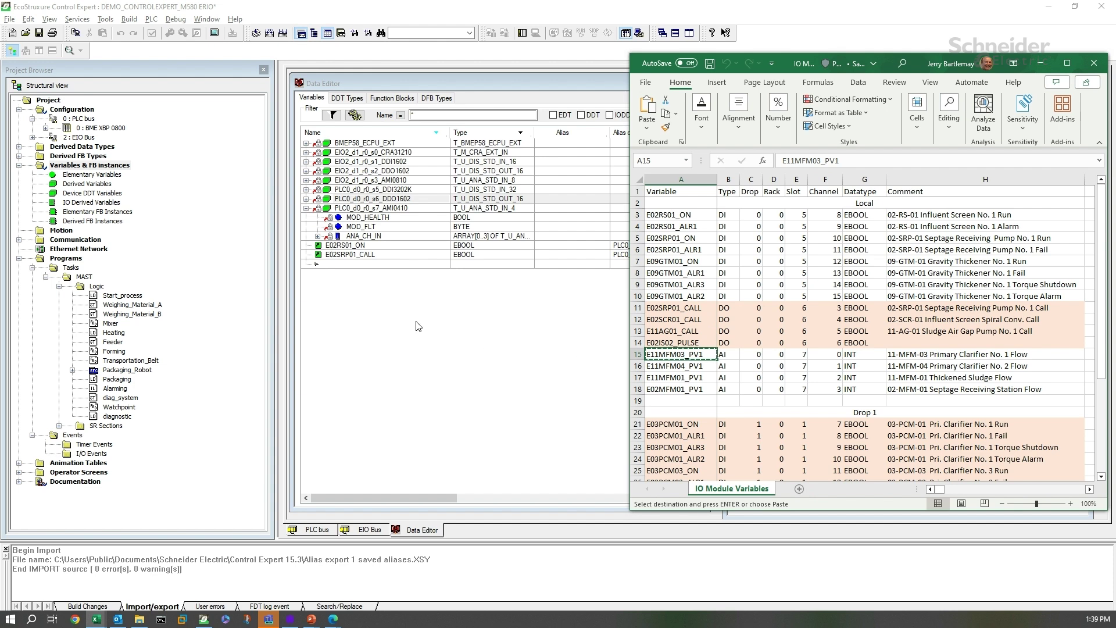
- Paste E11MFM03_PV1 as the alias of AMI0410 ANA_CH_IN[0].ANA.VALUE and confirm creating it
click(316, 236)
click(329, 246)
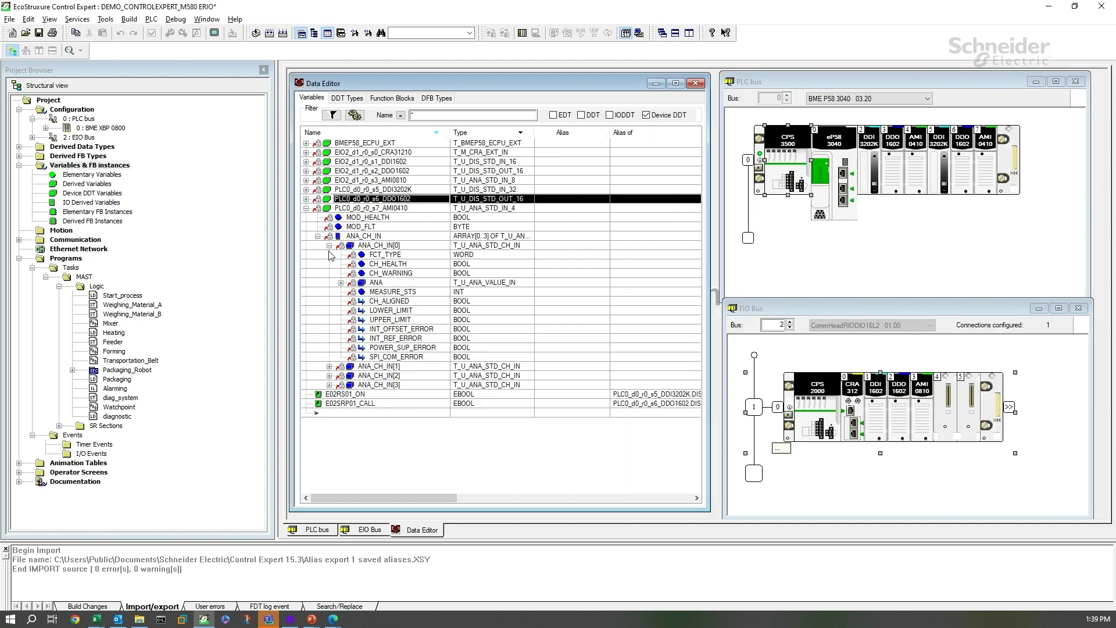
click(340, 283)
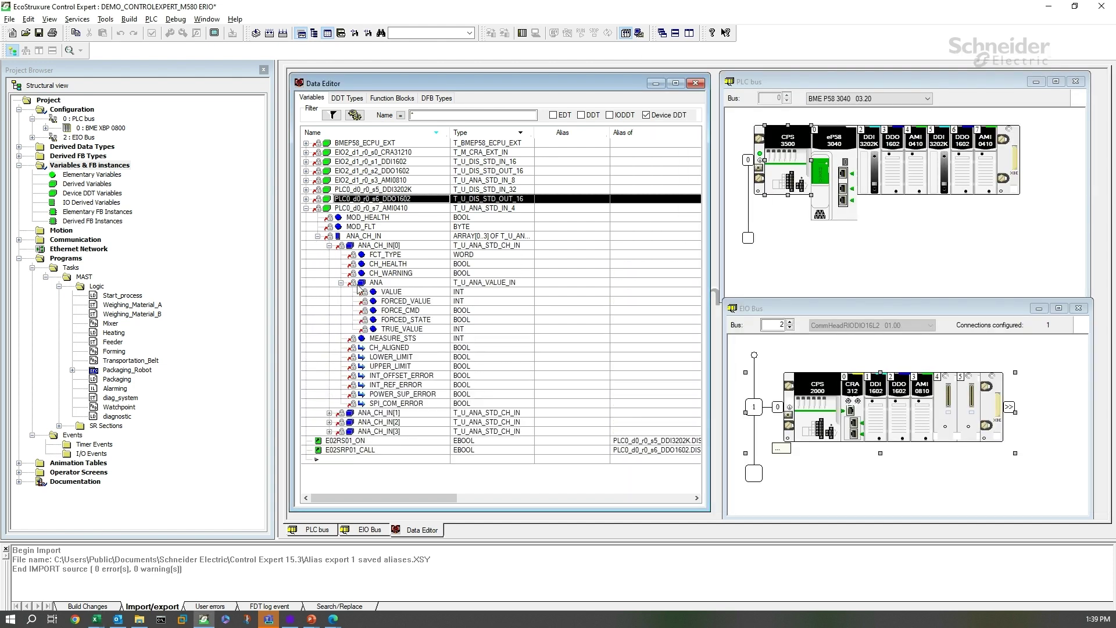
click(555, 293)
click(555, 292)
key(ctrl+v)
key(Return)
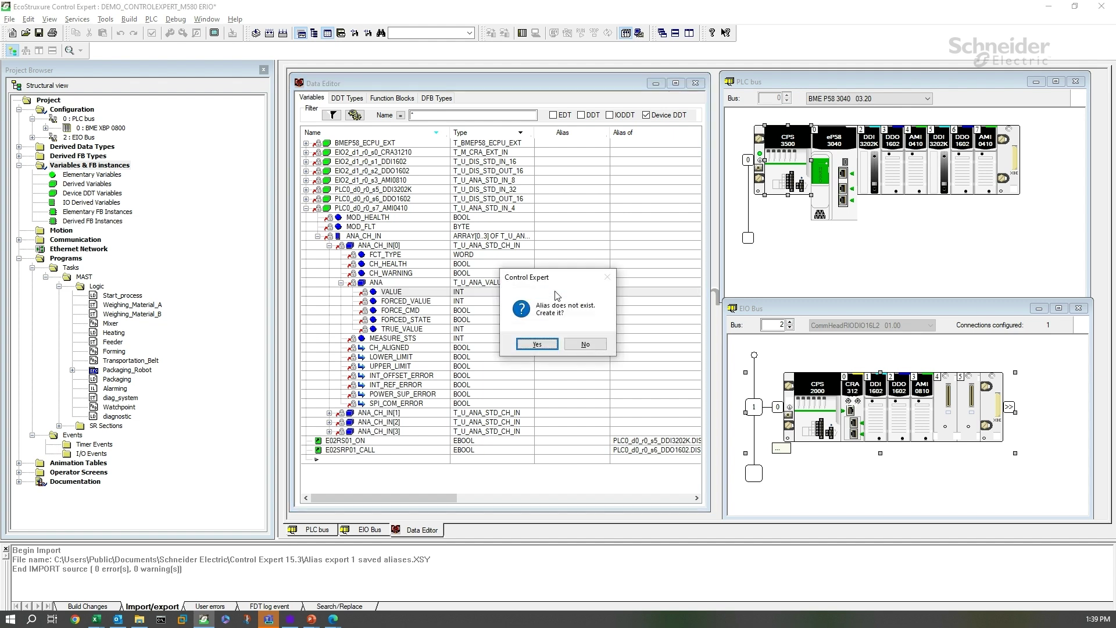
click(537, 344)
click(304, 210)
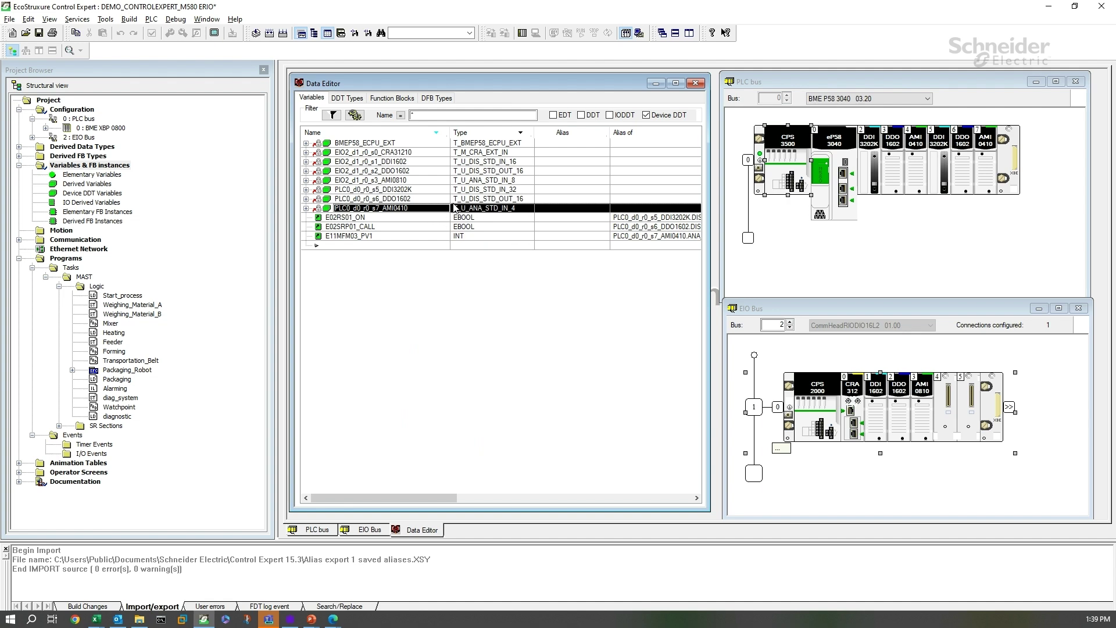
- Export the selected DDI3202K, DDO1602 and AMI0410 module variables over Local alias export.XSY
click(393, 194)
shift+click(395, 211)
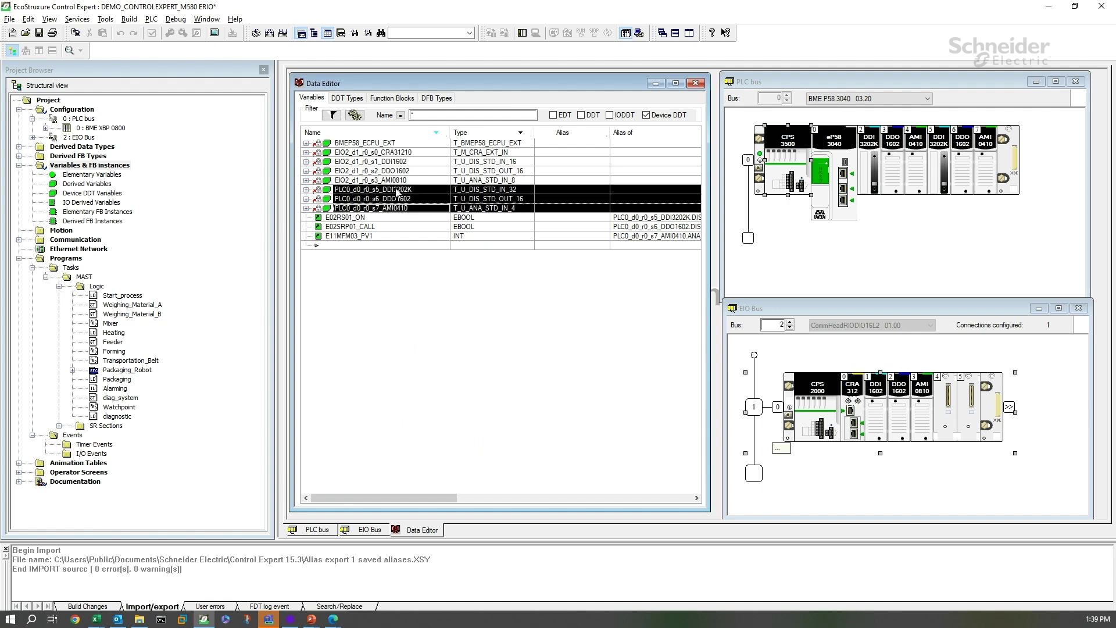
right_click(396, 188)
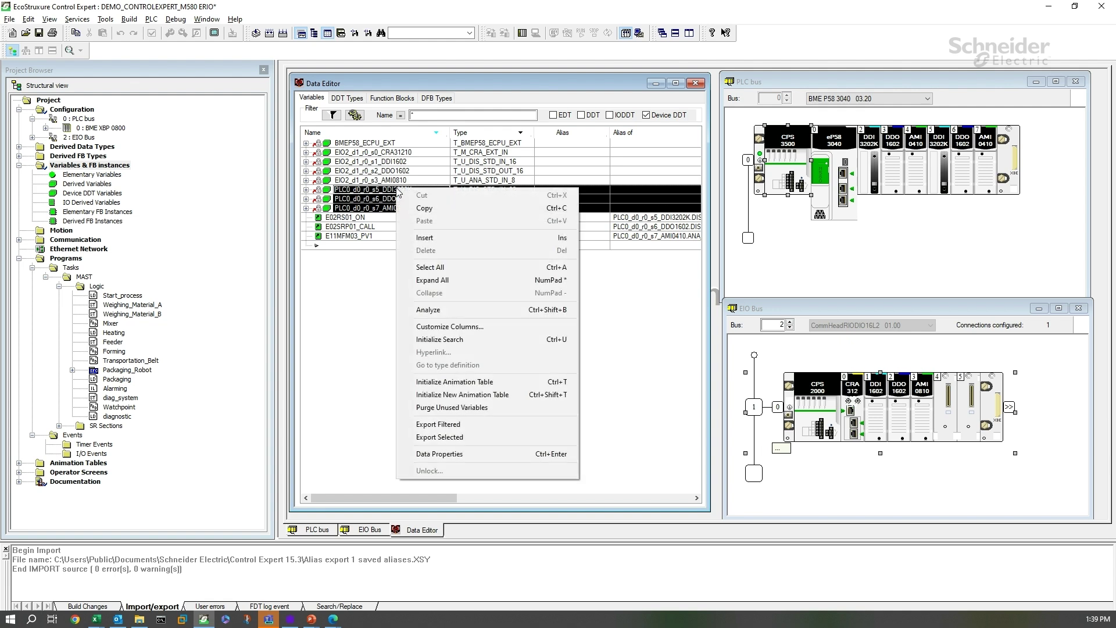
click(464, 435)
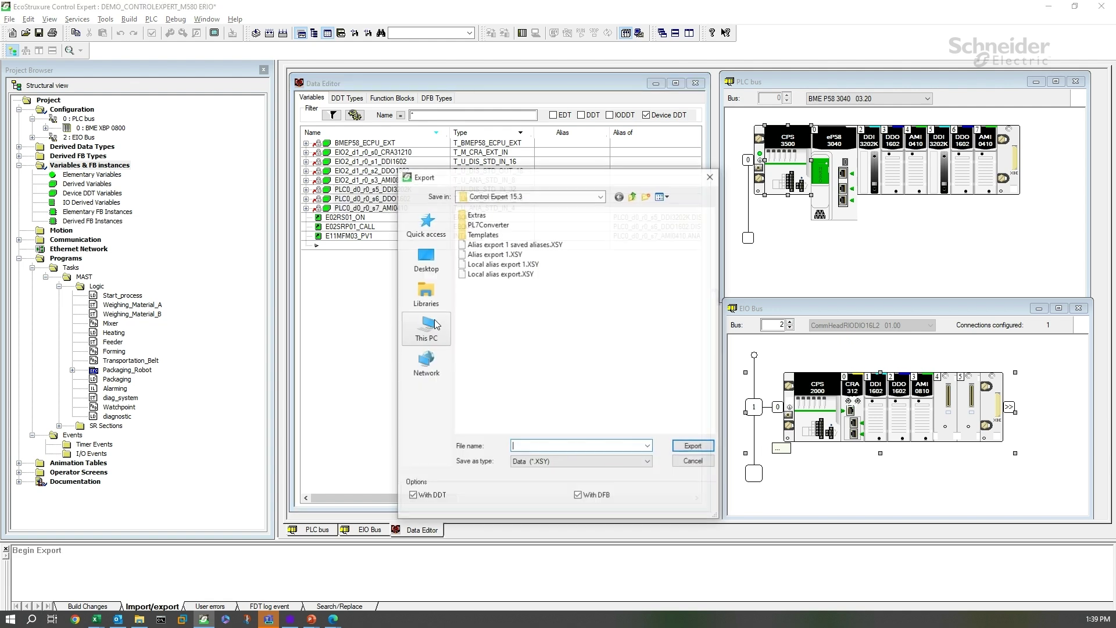
click(510, 275)
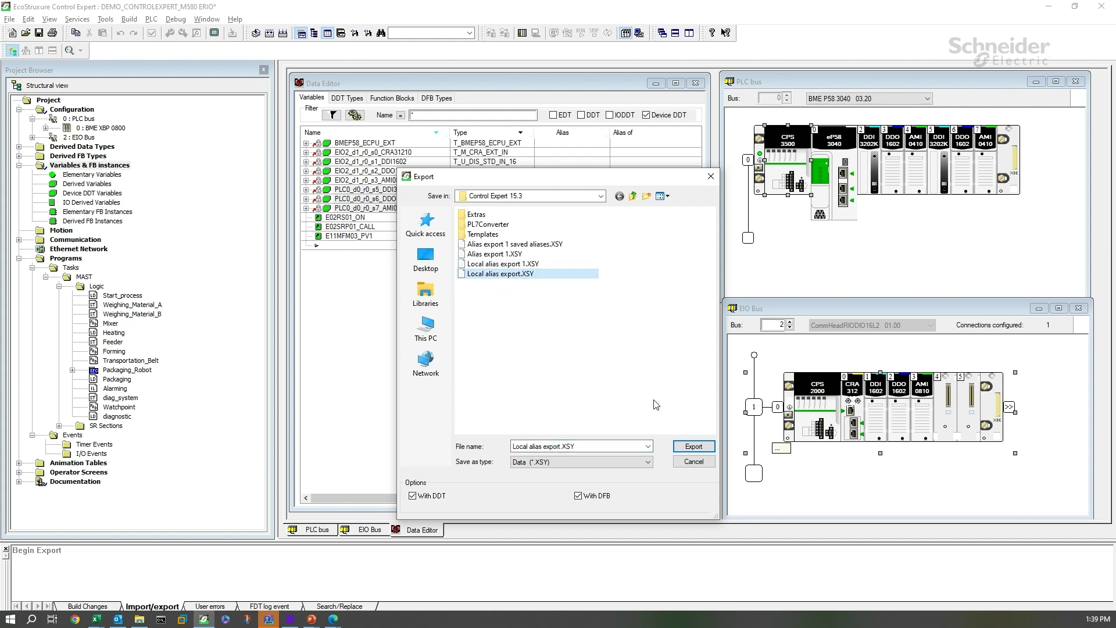
click(688, 447)
click(585, 319)
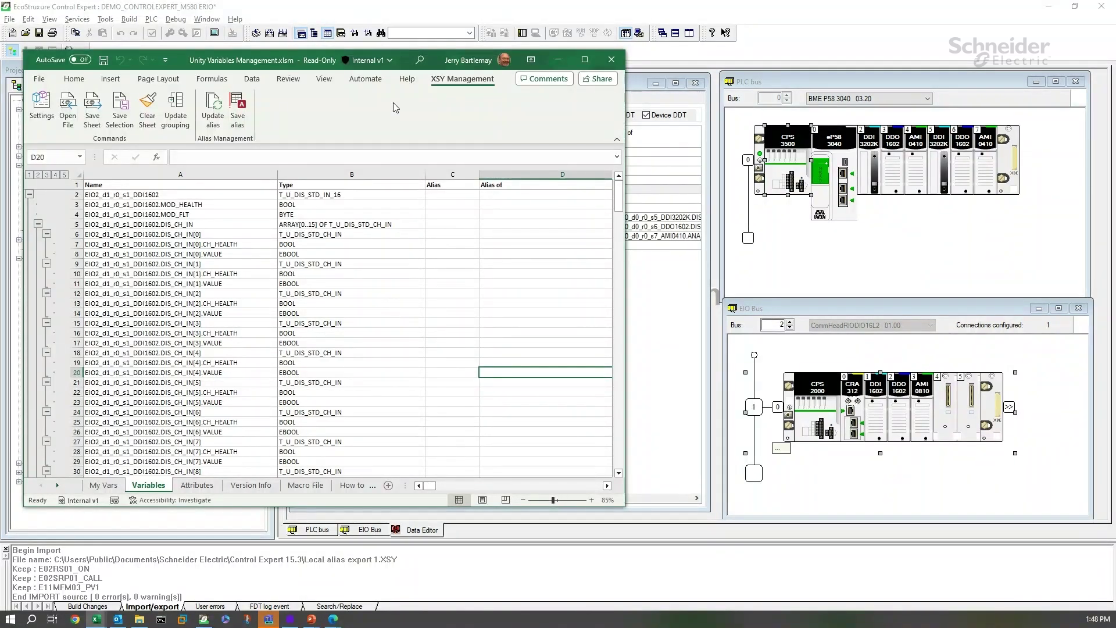
- Load Local alias export.XSY into the Excel alias sheet and review the channel rows
click(67, 106)
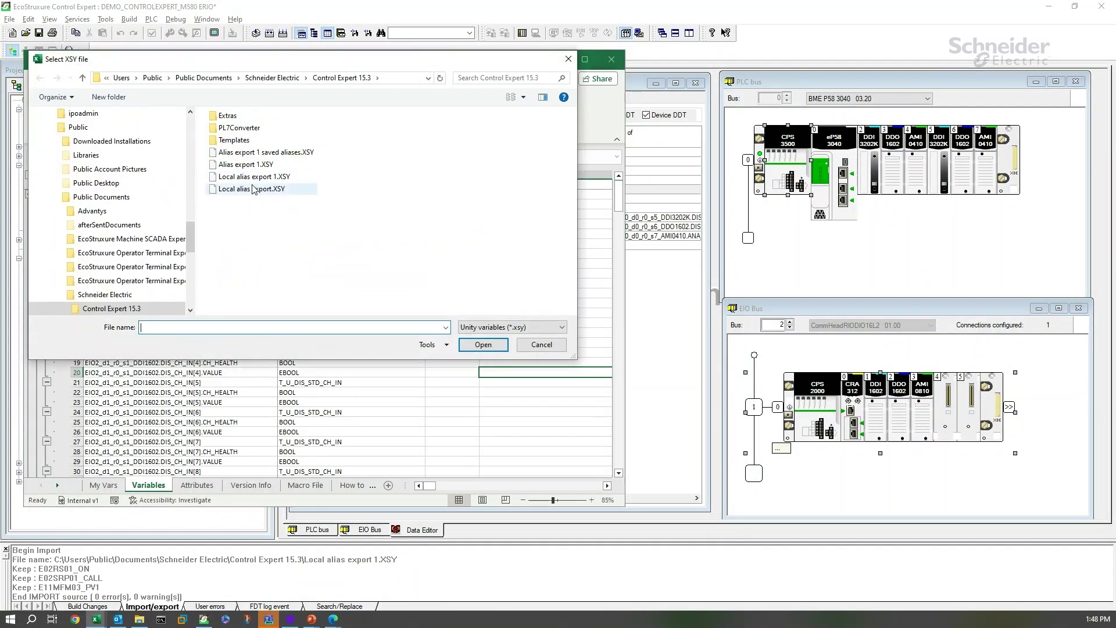
click(252, 191)
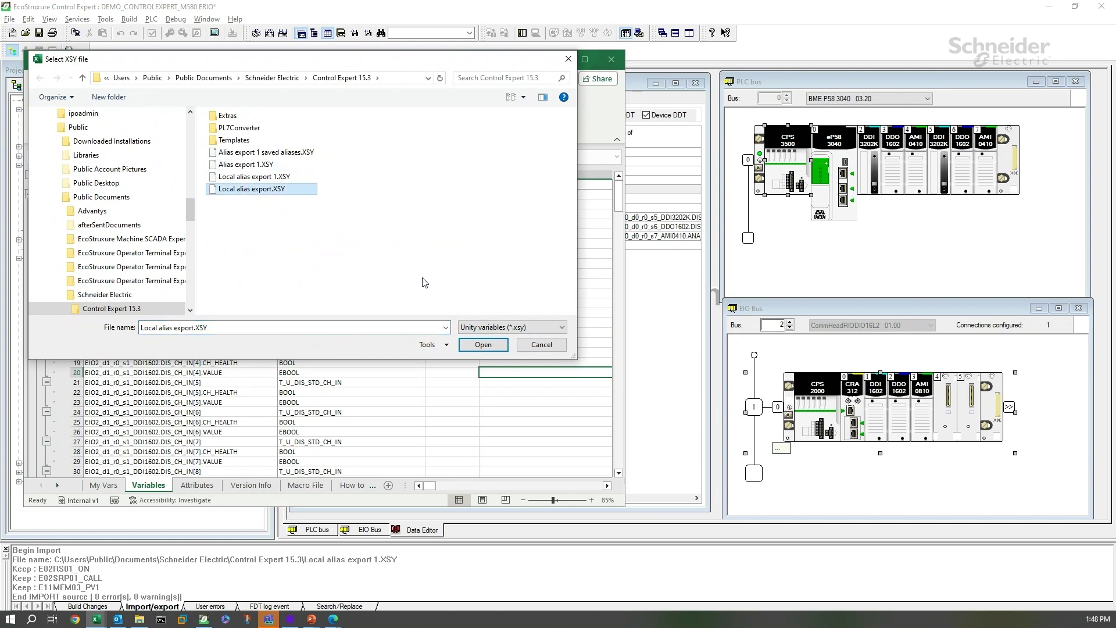
click(481, 345)
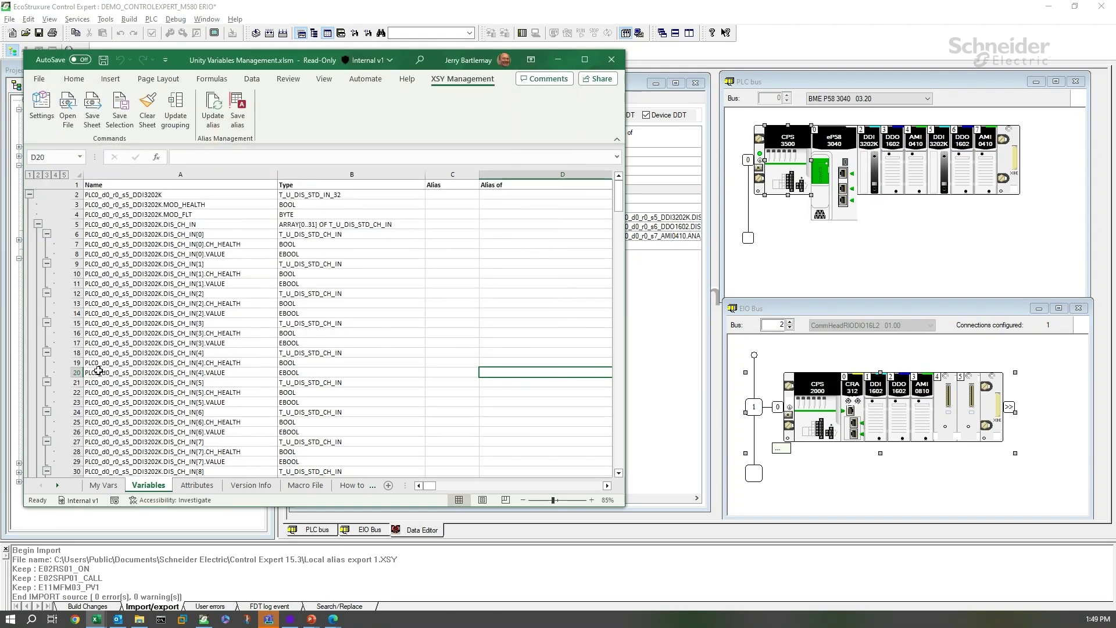
scroll(364, 284, down, 5)
scroll(364, 283, down, 2)
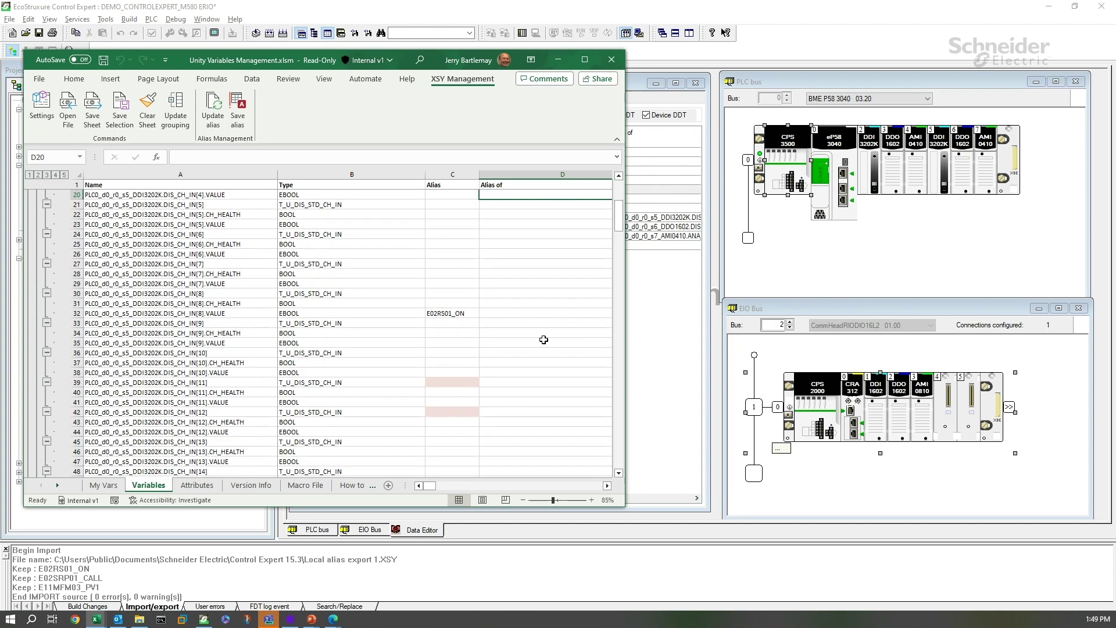
scroll(434, 315, down, 1)
scroll(434, 316, down, 5)
scroll(441, 312, up, 5)
scroll(439, 325, up, 2)
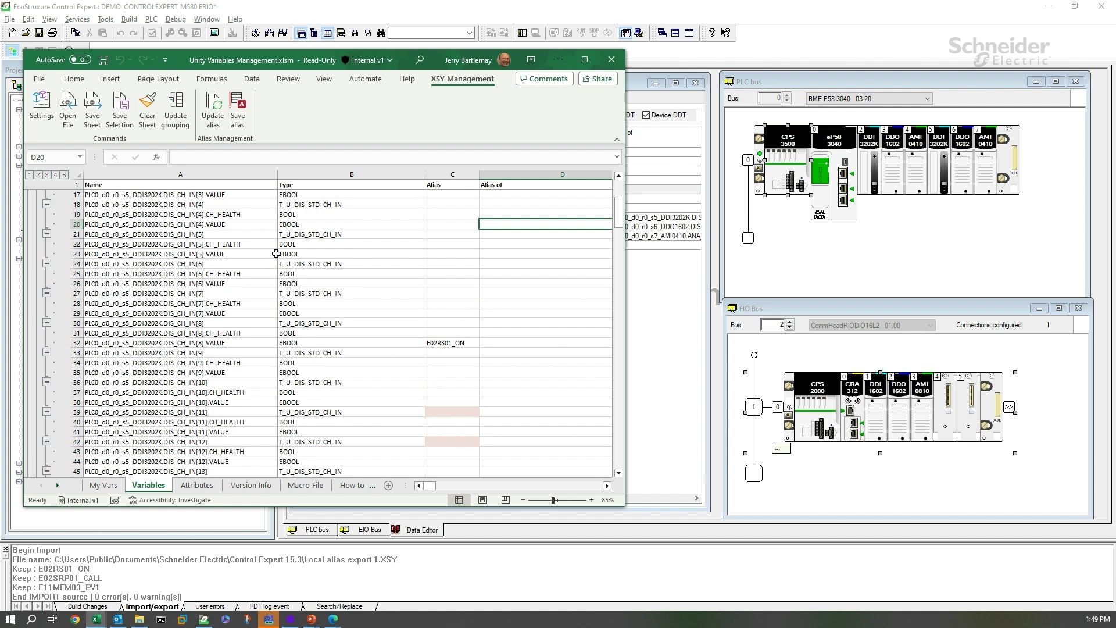
- Save the sheet's aliases over Local alias export 1.XSY
click(236, 107)
click(184, 178)
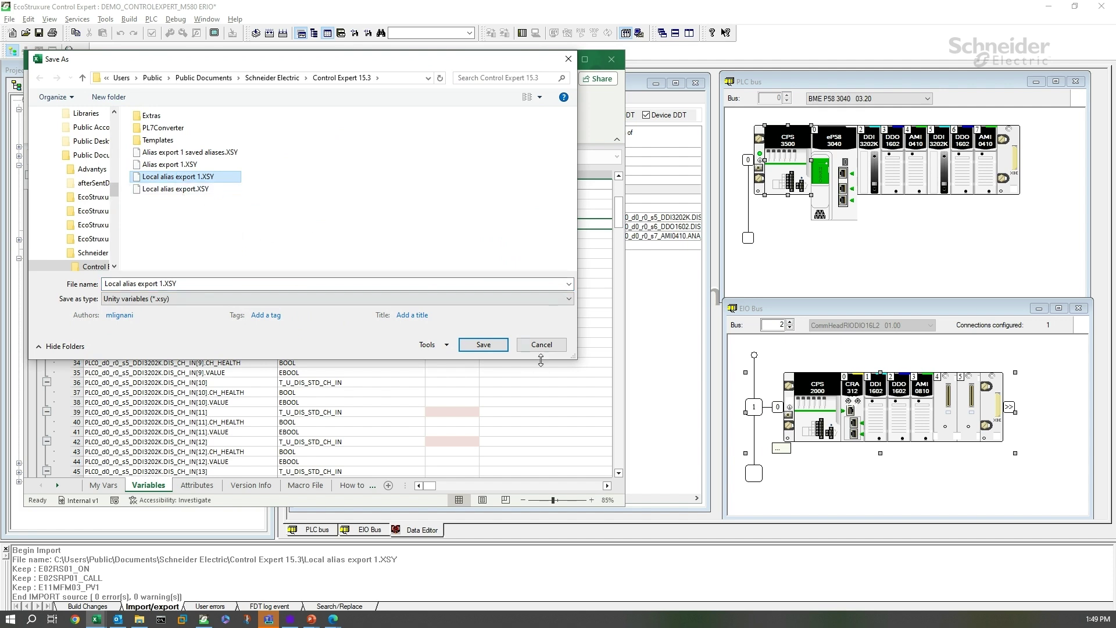
click(488, 346)
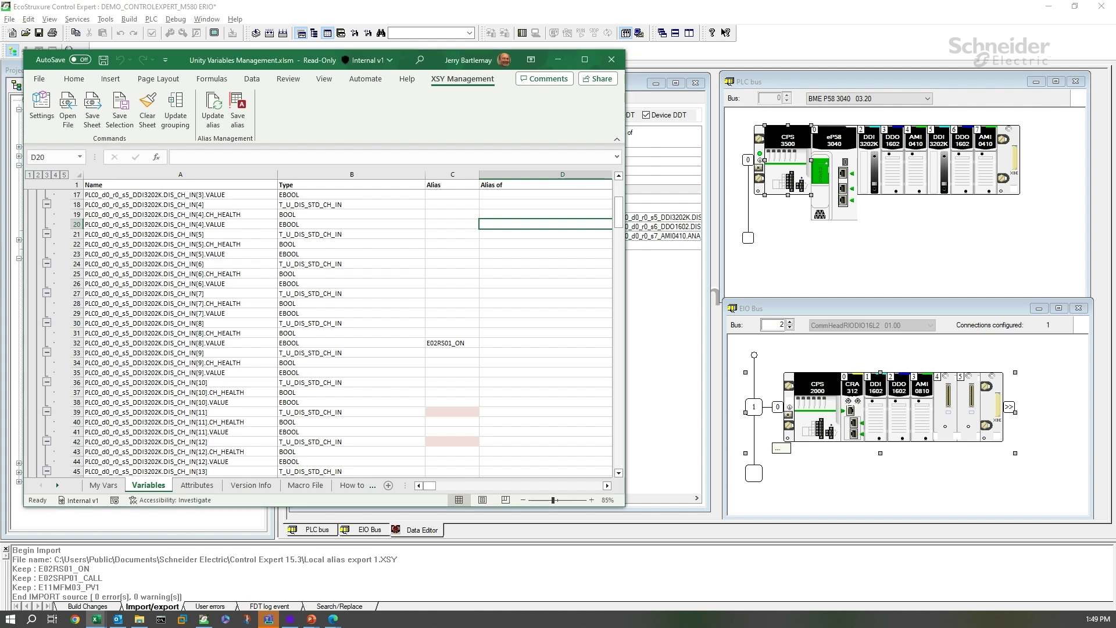
- Load Local alias export 1.XSY into the Excel alias sheet
click(67, 105)
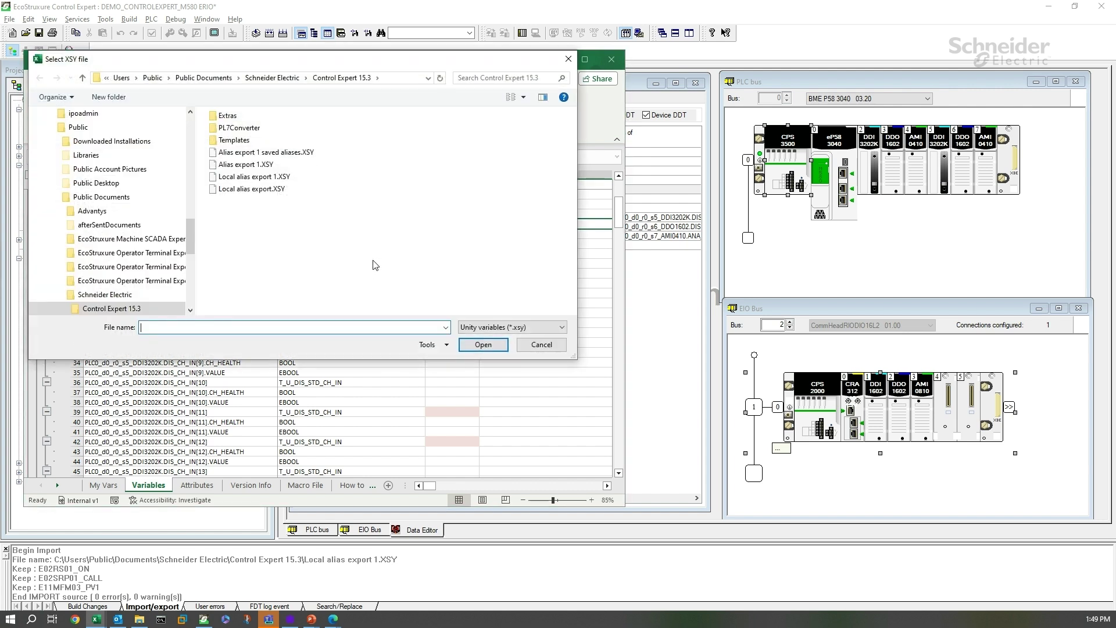
click(263, 176)
click(483, 344)
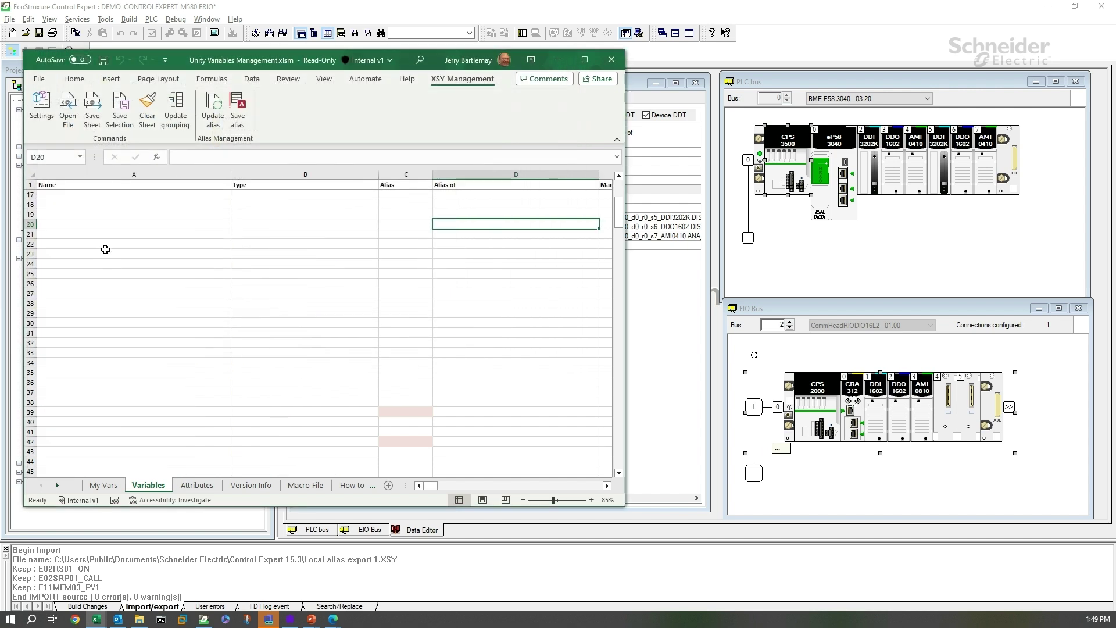
drag(618, 217, 623, 192)
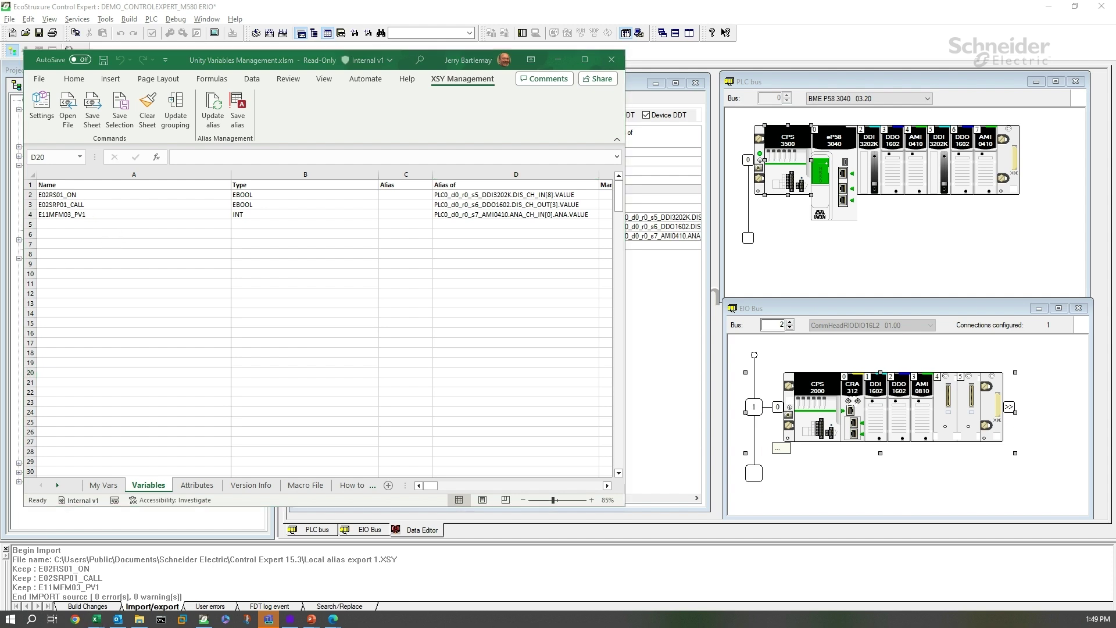
- Insert two blank rows at rows 3–4 of the alias sheet
key(alt+Tab)
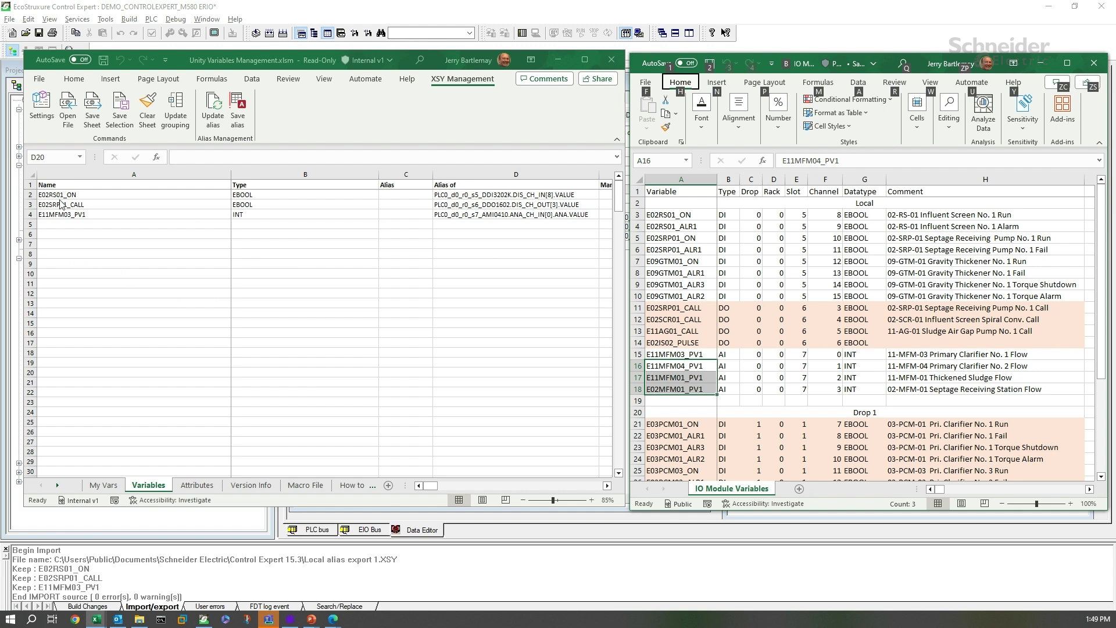
click(35, 210)
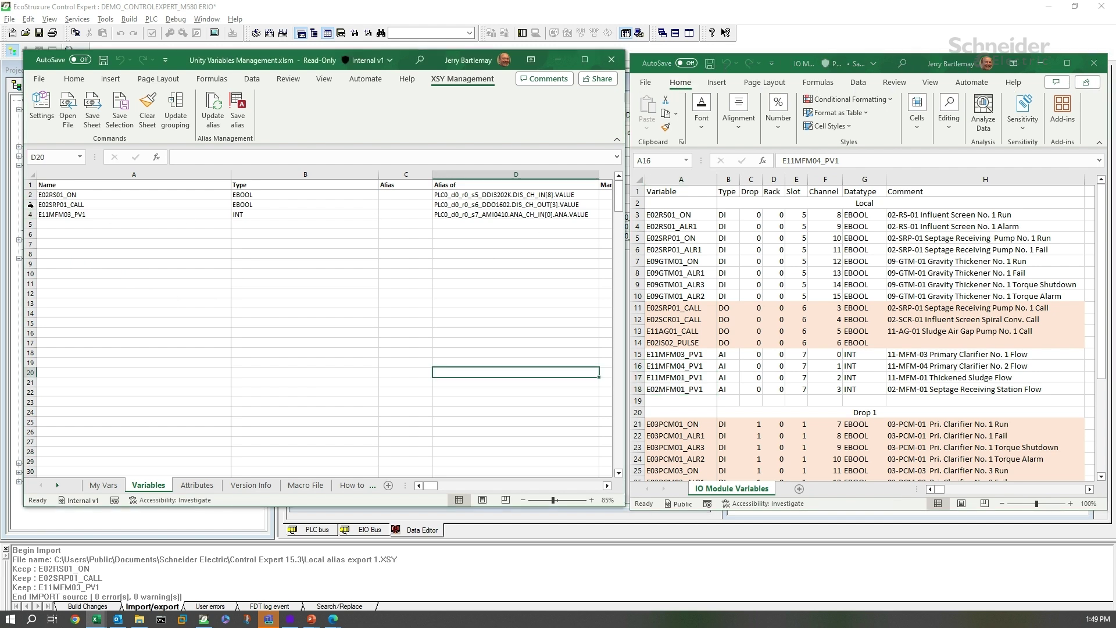
drag(33, 204, 35, 212)
right_click(34, 210)
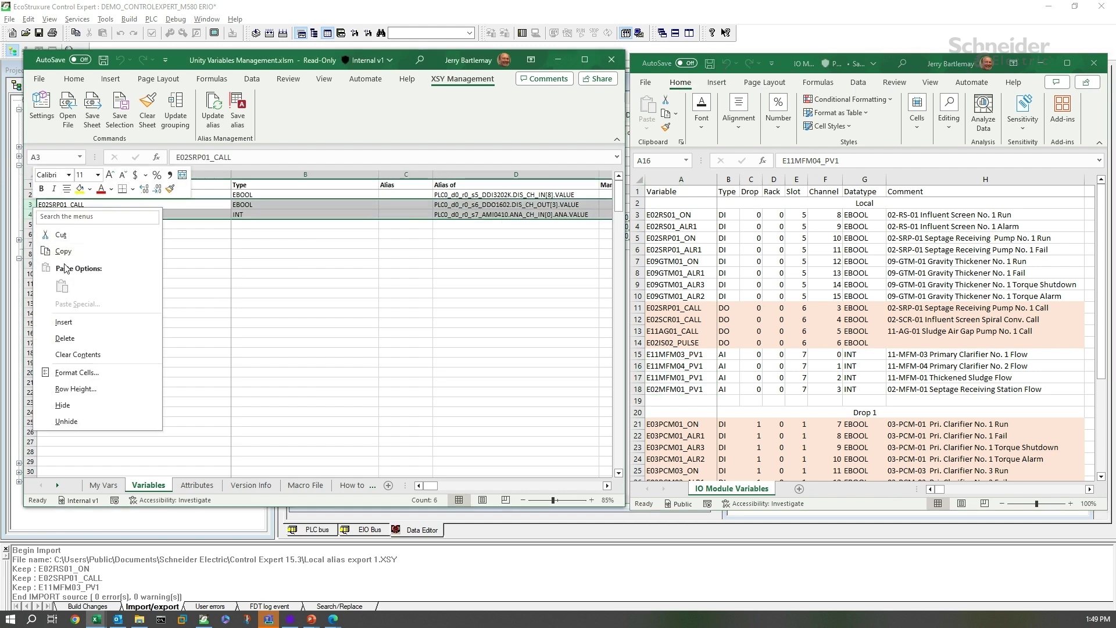
click(78, 327)
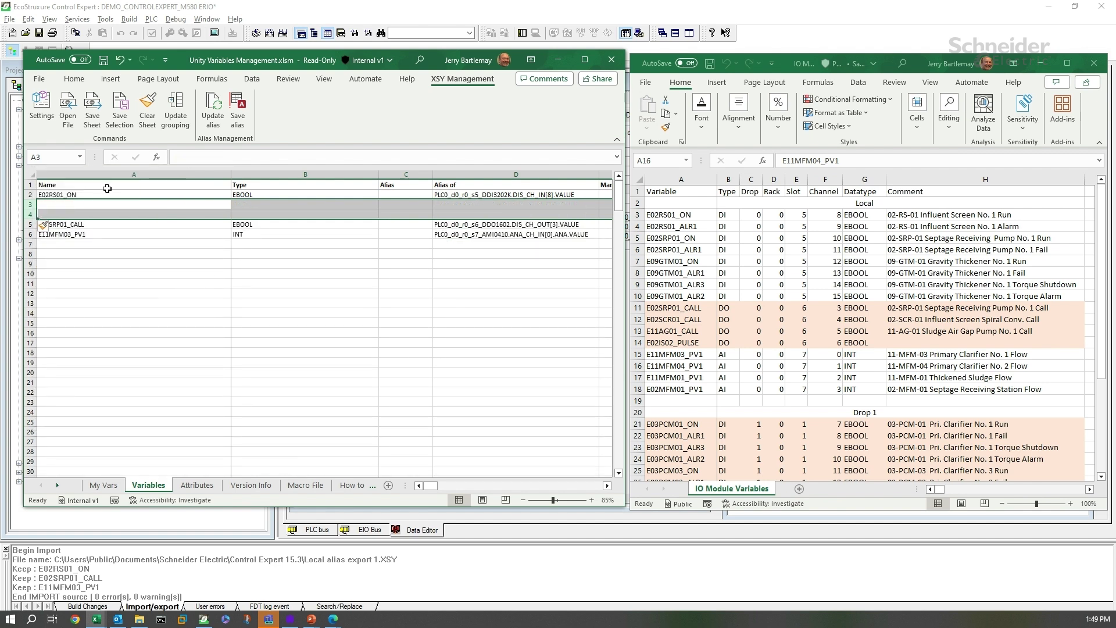
- Copy E02RS01_ALR1 and E02SRP01_ON from IO Module Variables into cells A3:A4
click(674, 228)
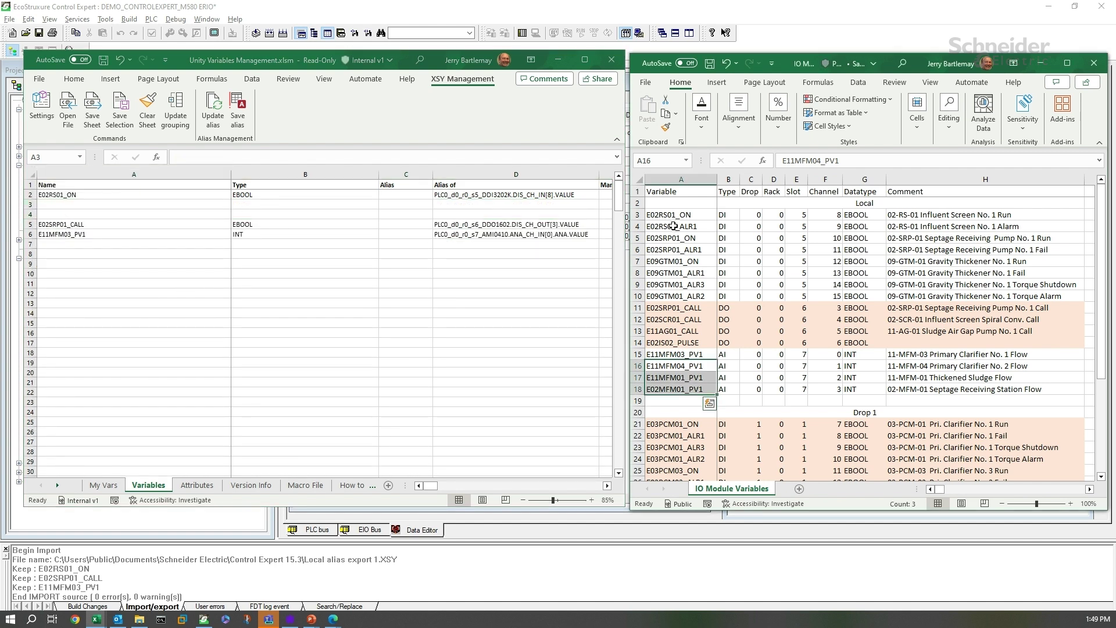
click(674, 226)
ctrl+click(674, 237)
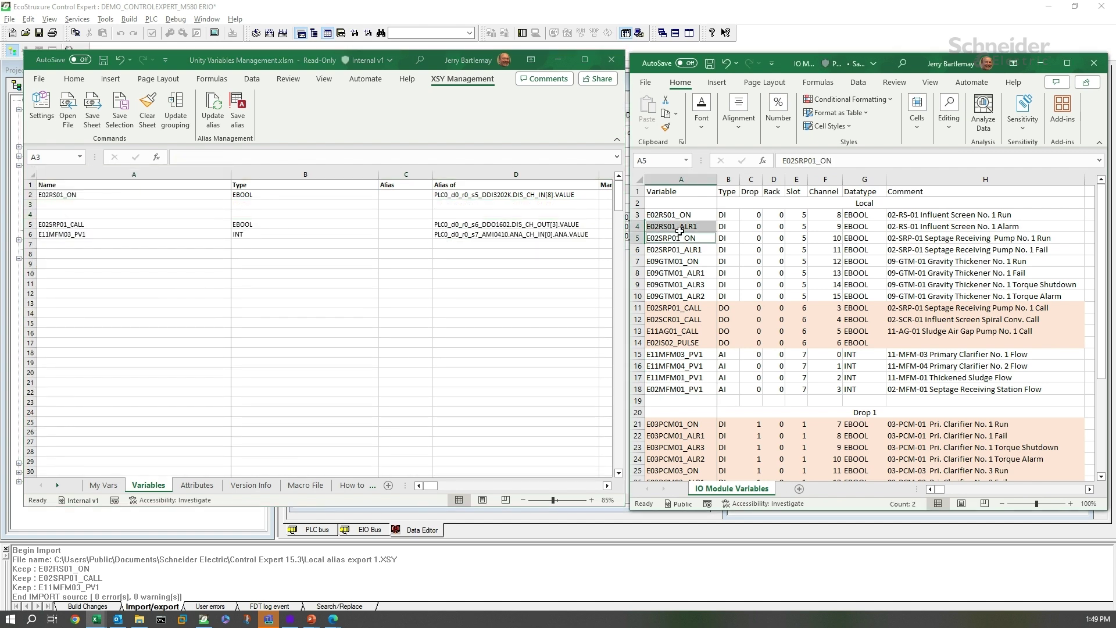
key(ctrl+c)
click(45, 207)
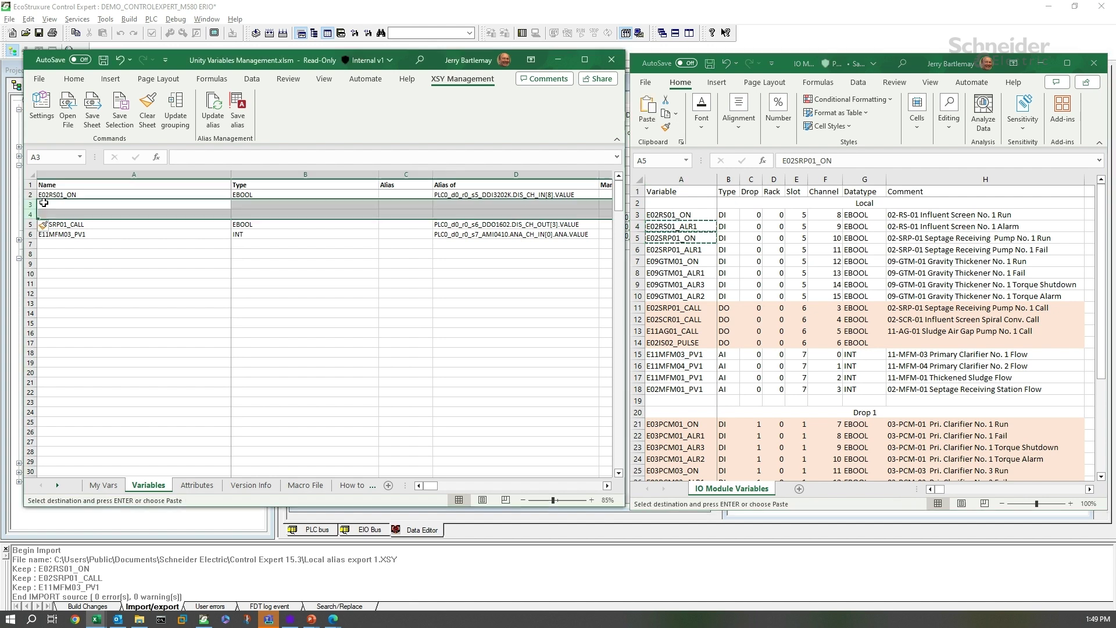
key(ctrl+v)
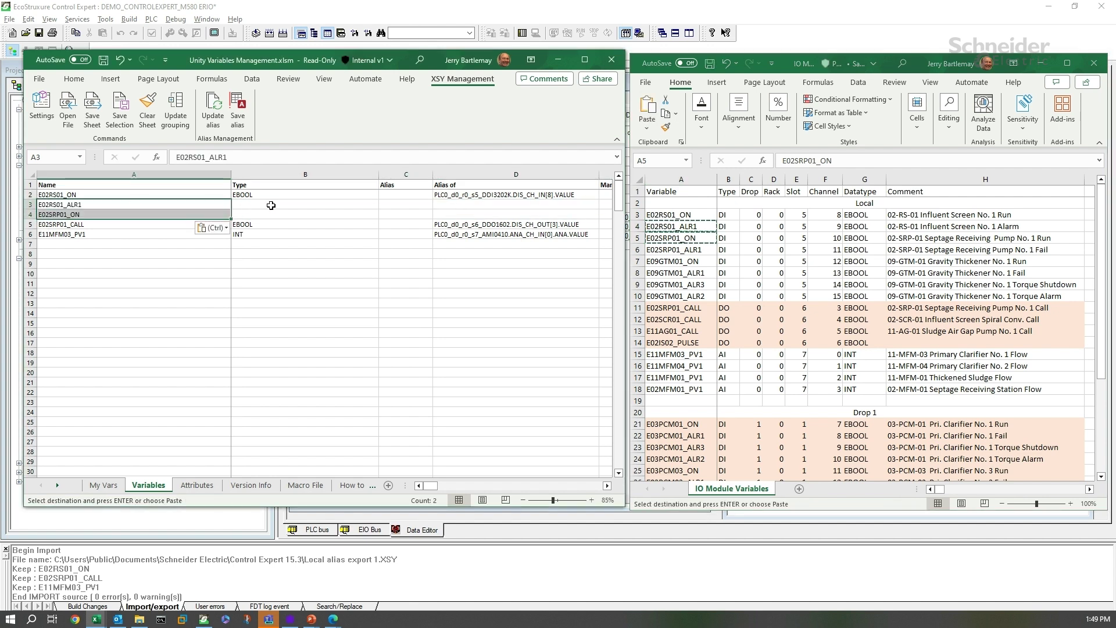
- Fill the EBOOL type and D2's channel address down to rows 3 and 4
click(346, 205)
click(366, 195)
drag(378, 200, 381, 218)
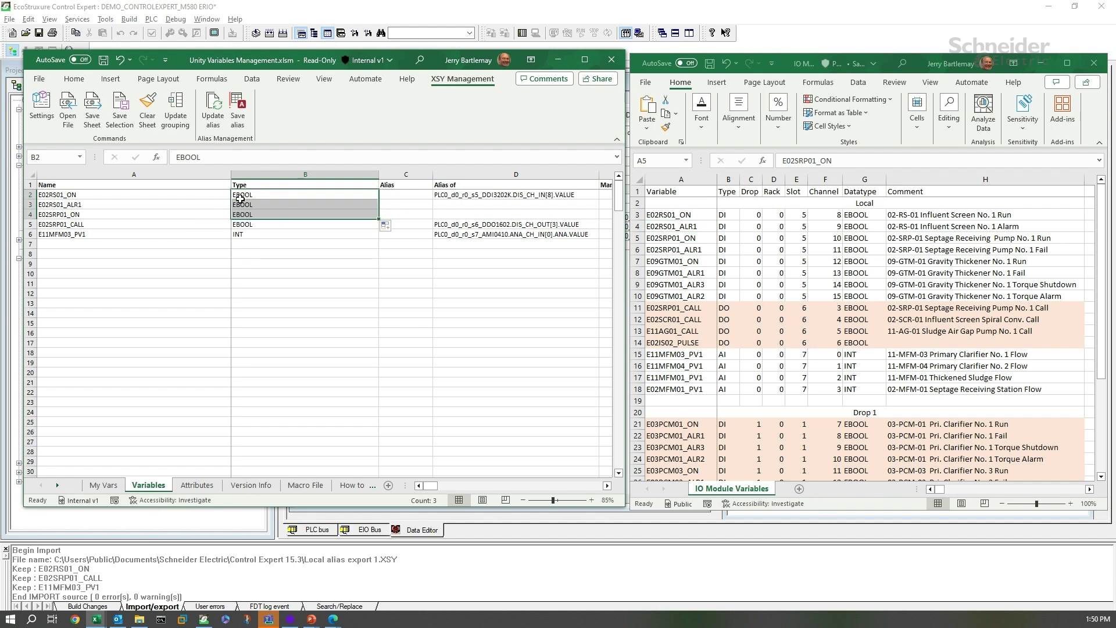
click(584, 197)
drag(599, 199, 601, 217)
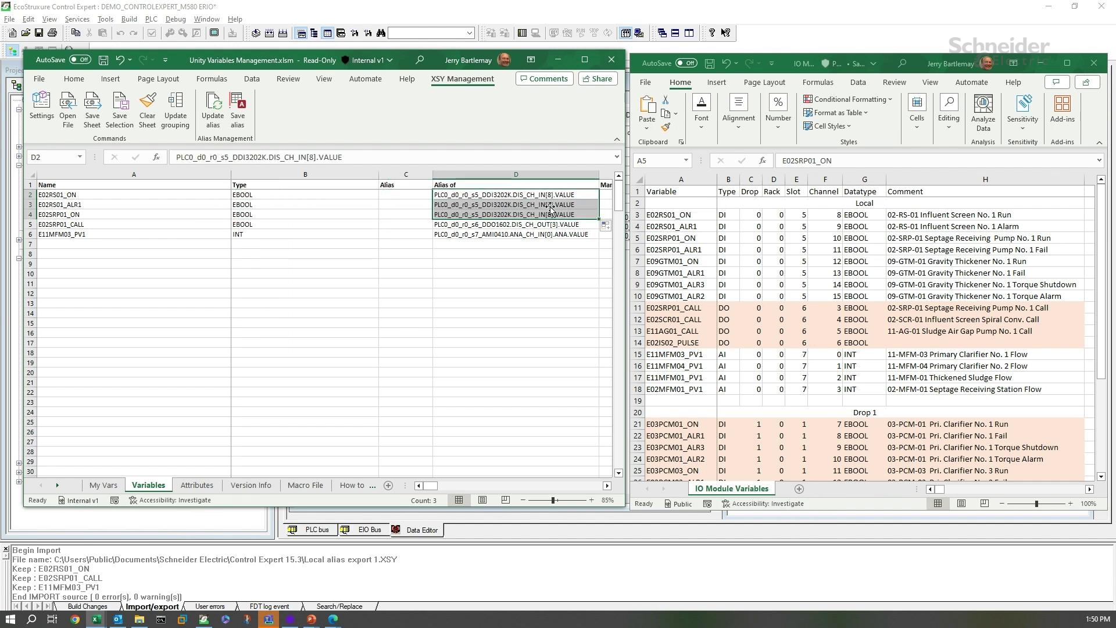
- Change D3's Alias of to channel DIS_CH_IN[9] and begin editing D4
key(Down)
key(Down)
key(Down)
key(Down)
double_click(549, 204)
double_click(550, 204)
text(9)
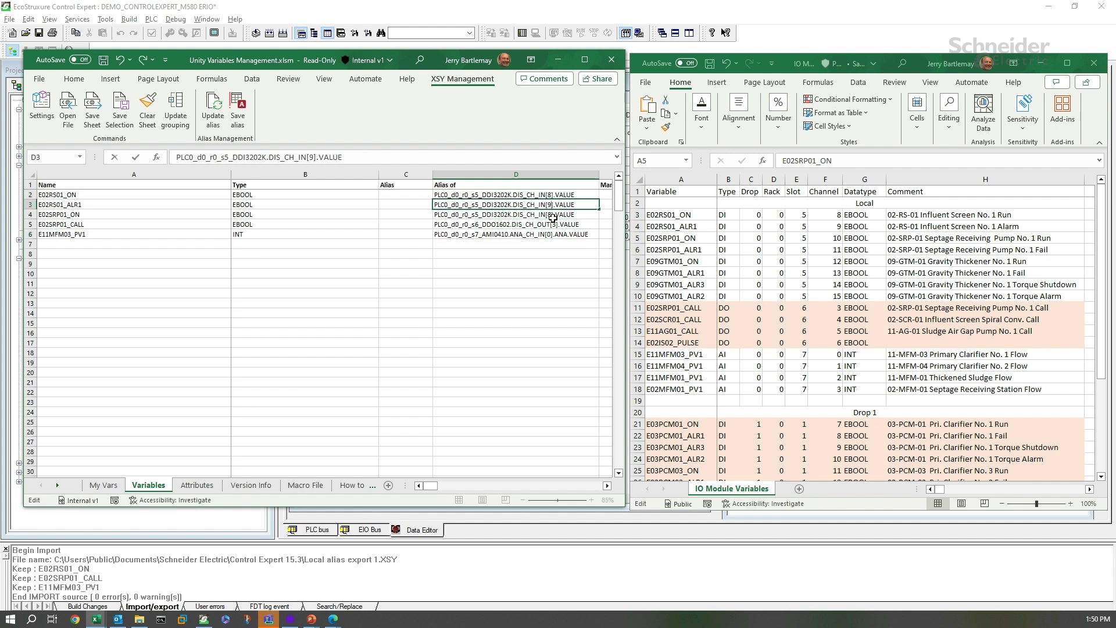
key(Return)
double_click(550, 214)
- Set D4's Alias of to channel DIS_CH_IN[10]
text(10)
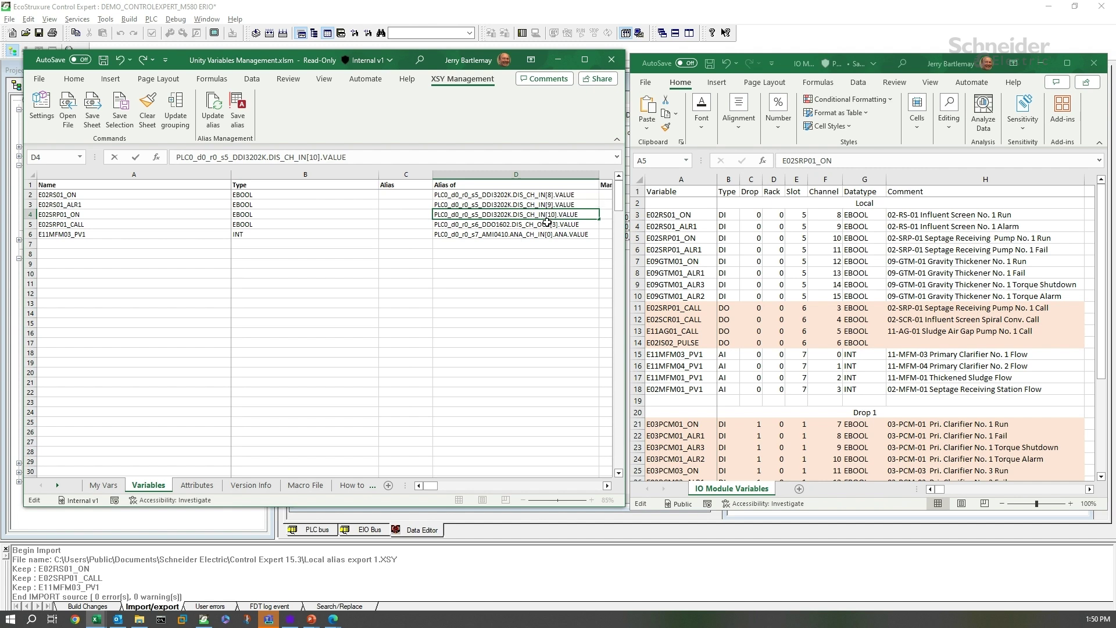
click(530, 264)
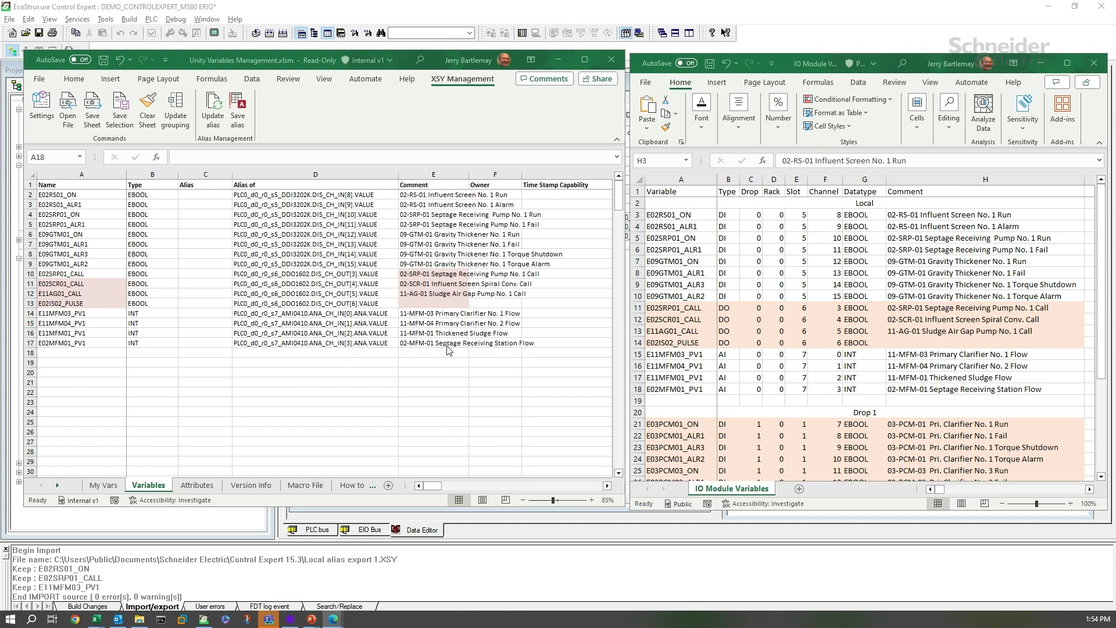
- Save the alias sheet as Local alias export 1.XSY and acknowledge the generation message
click(238, 107)
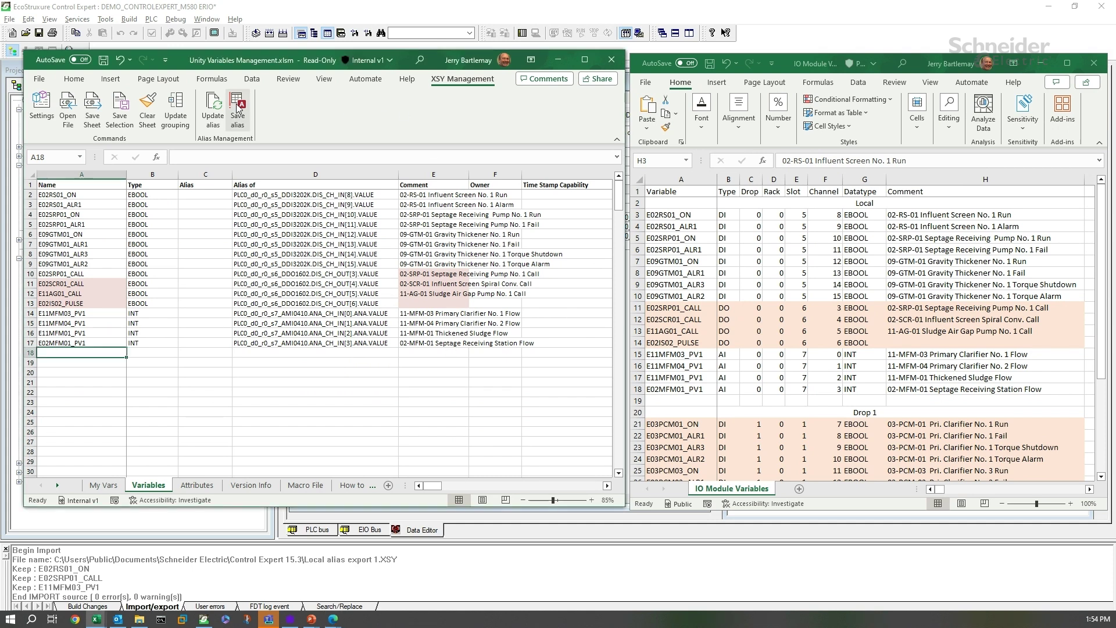
click(238, 107)
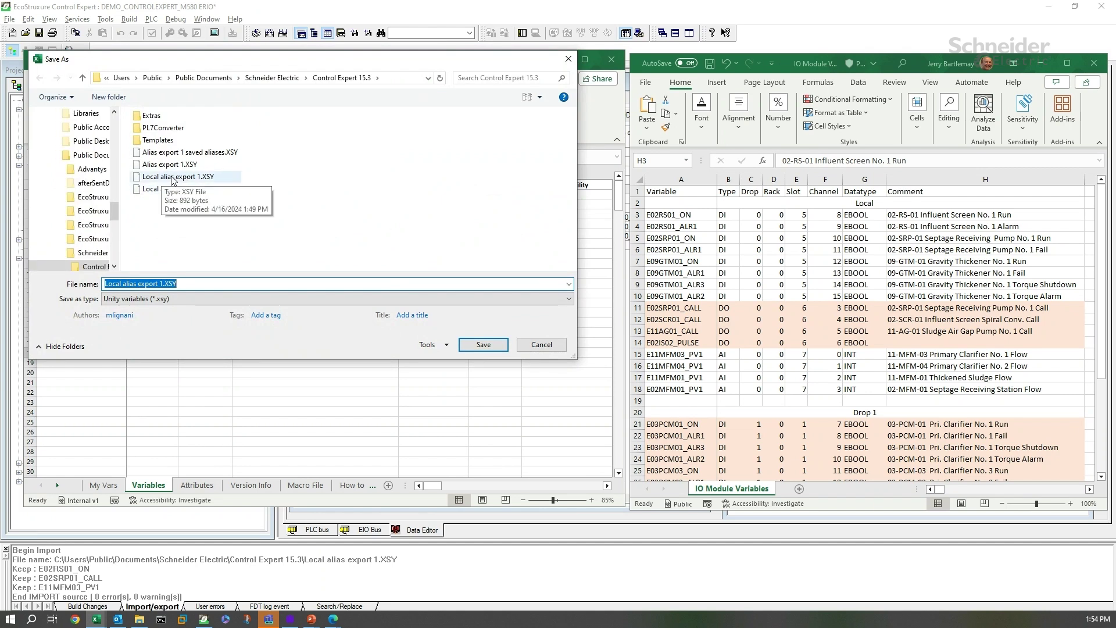
click(162, 178)
click(483, 345)
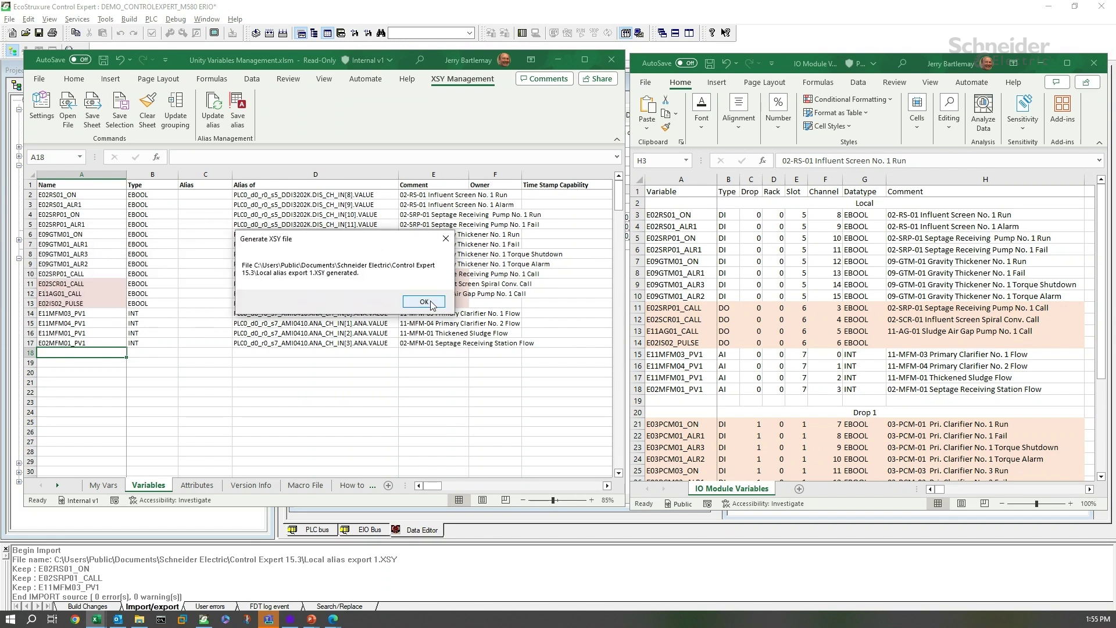
click(423, 302)
click(432, 11)
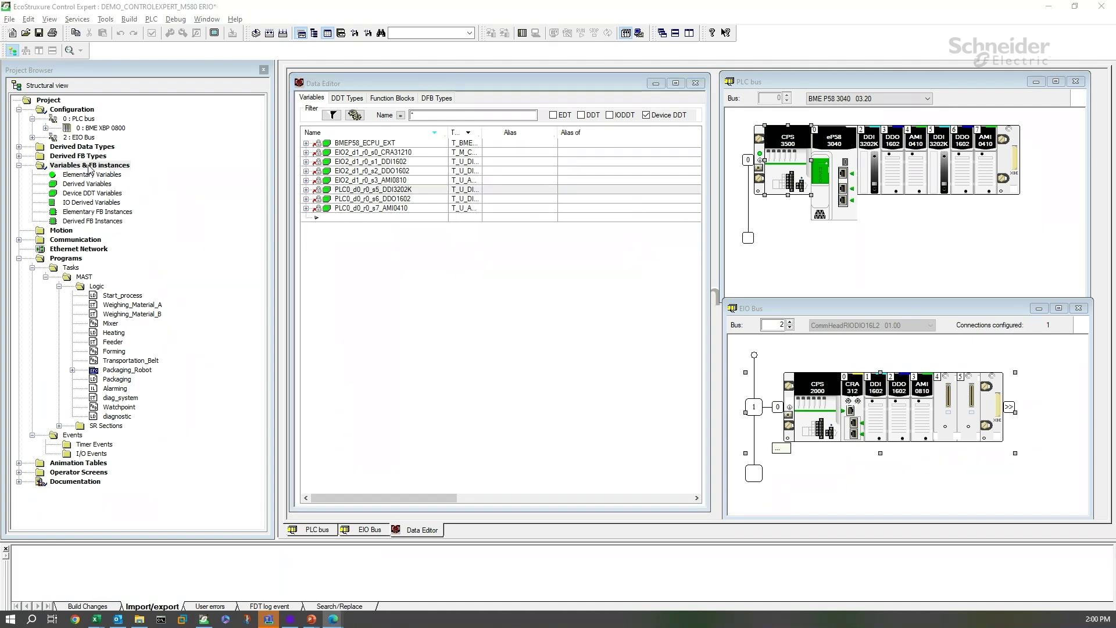
- Import Local alias export 1.XSY into Variables & FB instances without saving, replacing all three conflicts
right_click(85, 168)
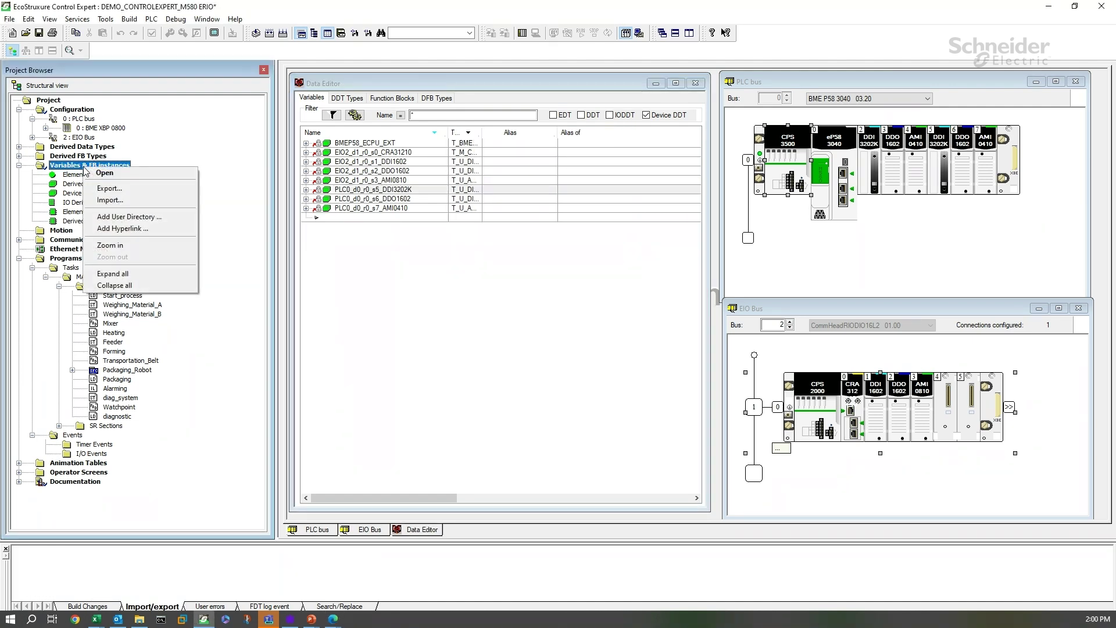
click(102, 200)
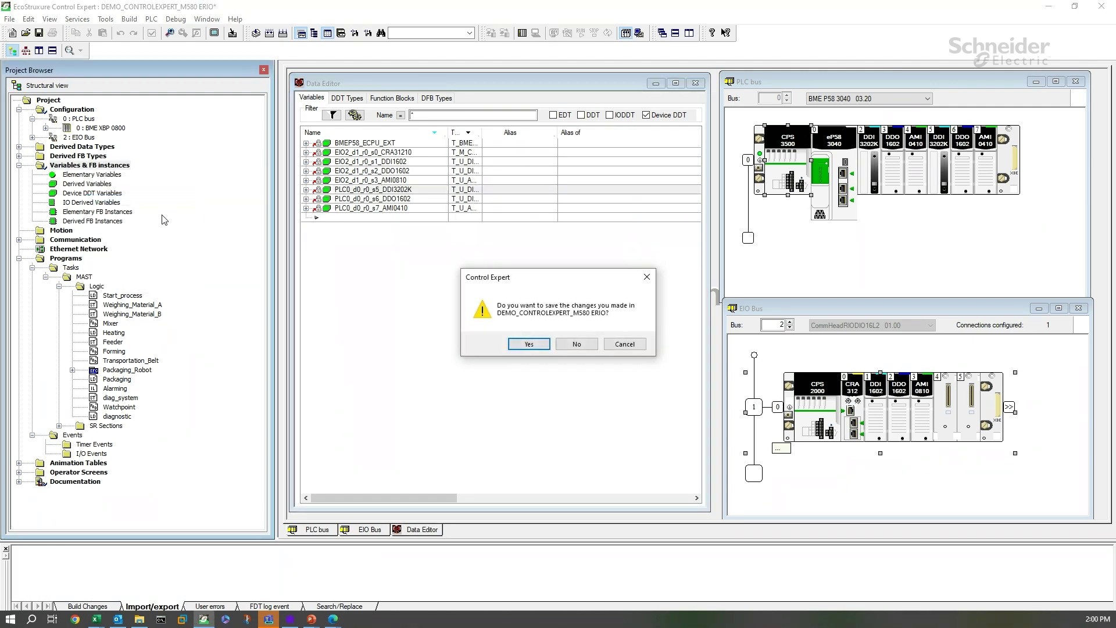
click(575, 344)
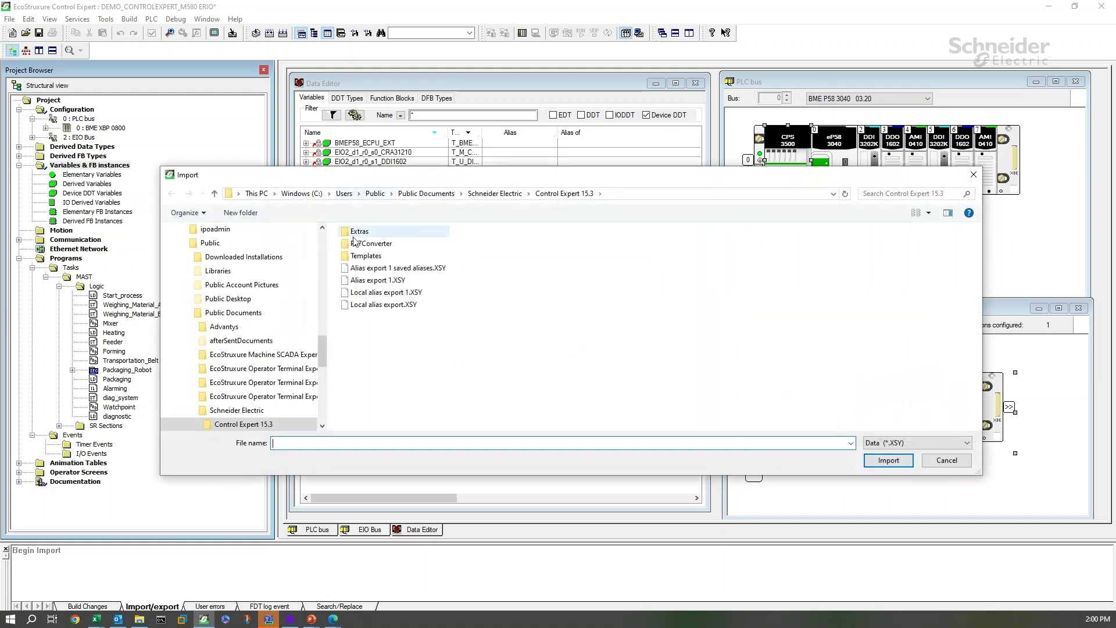
click(372, 293)
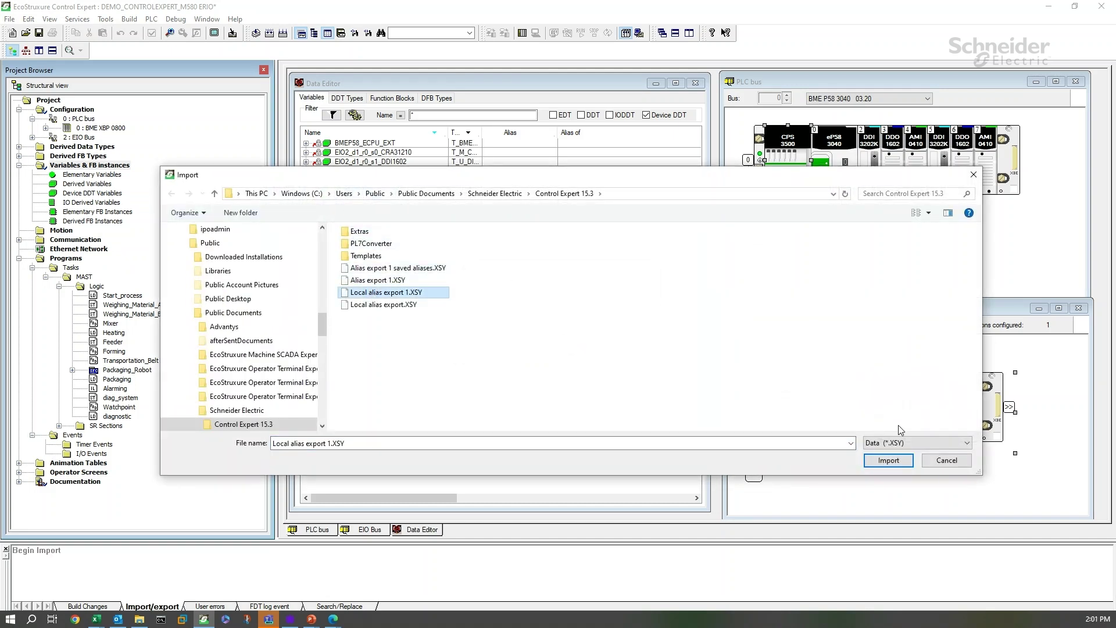
click(896, 463)
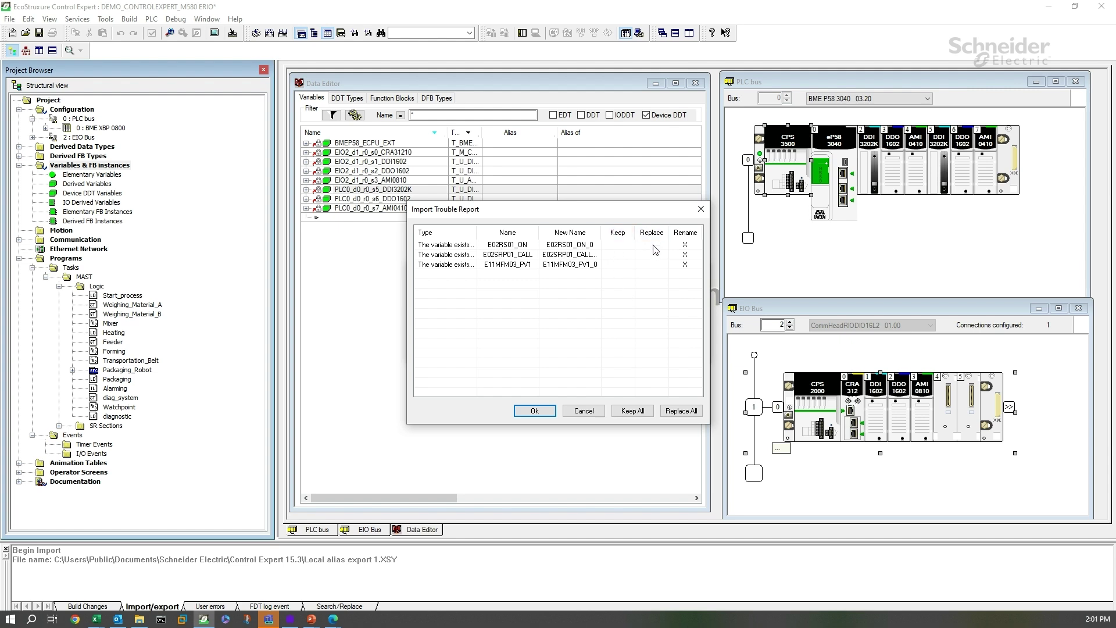
click(684, 410)
click(541, 409)
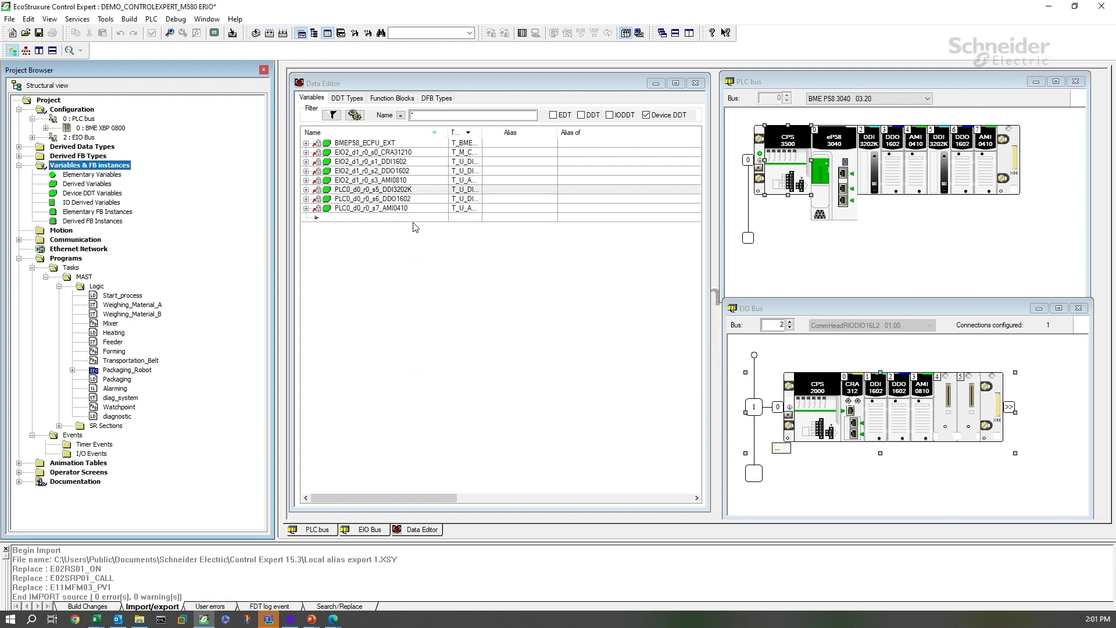
click(306, 190)
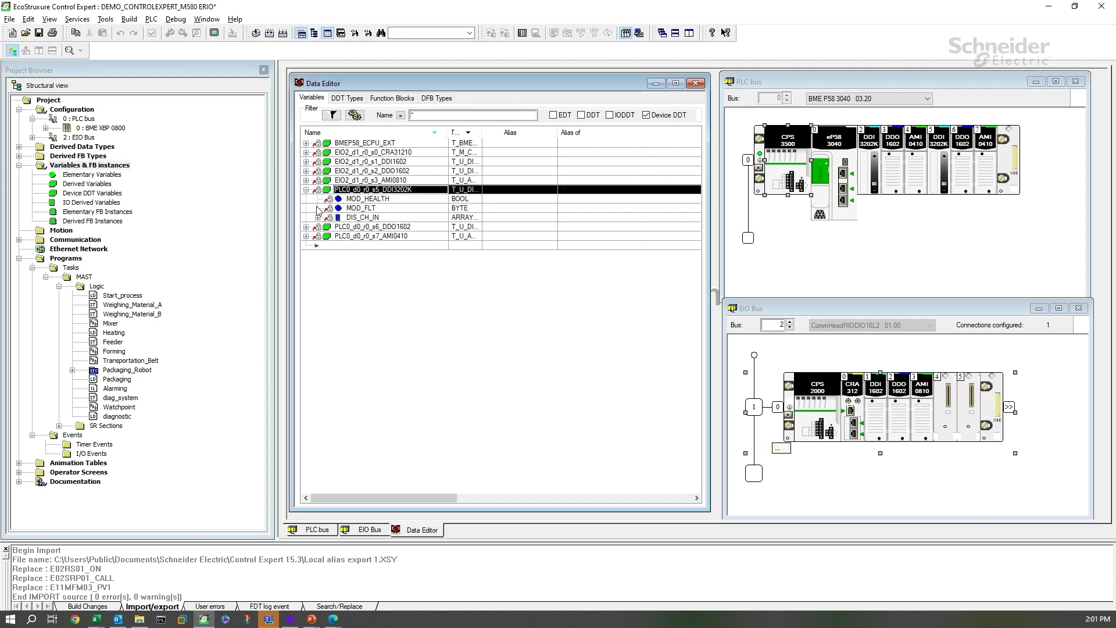
click(317, 218)
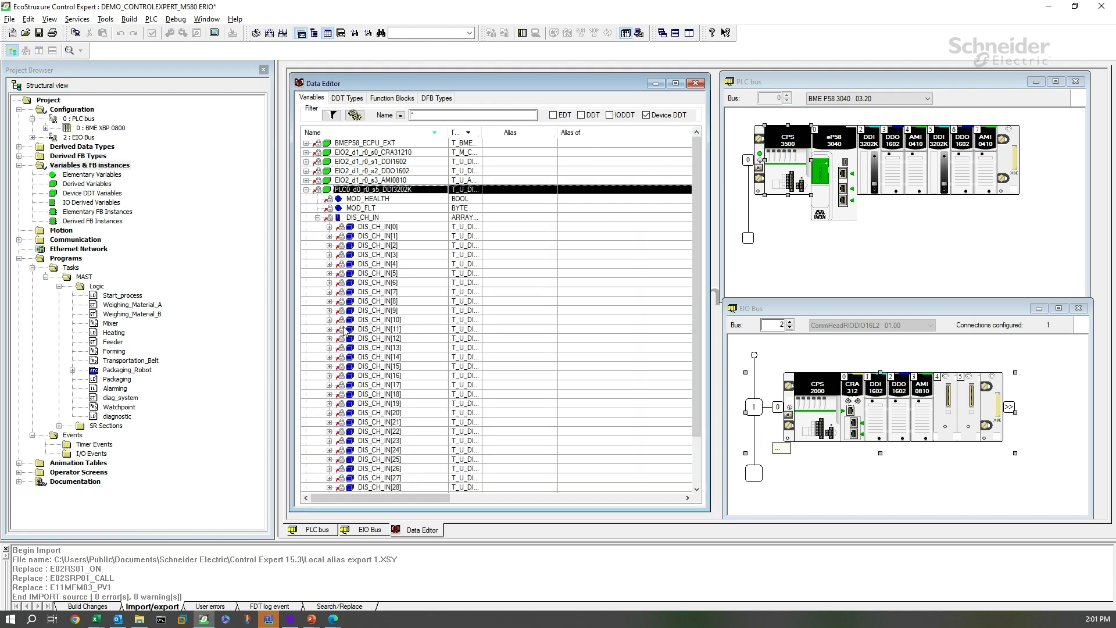
click(329, 301)
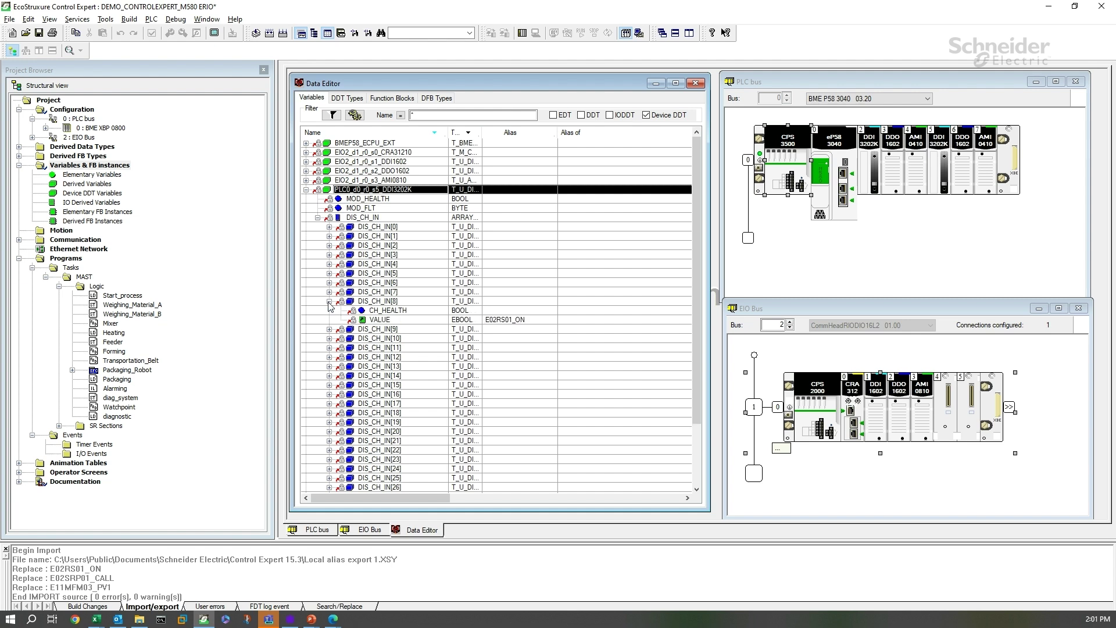
drag(427, 496, 336, 319)
click(329, 329)
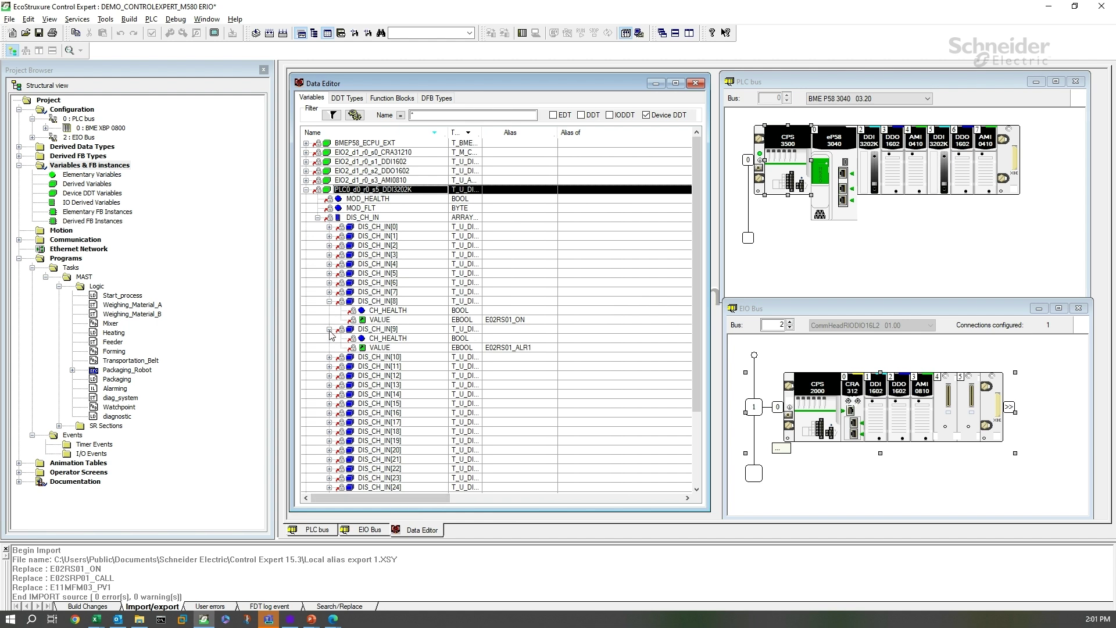
click(329, 357)
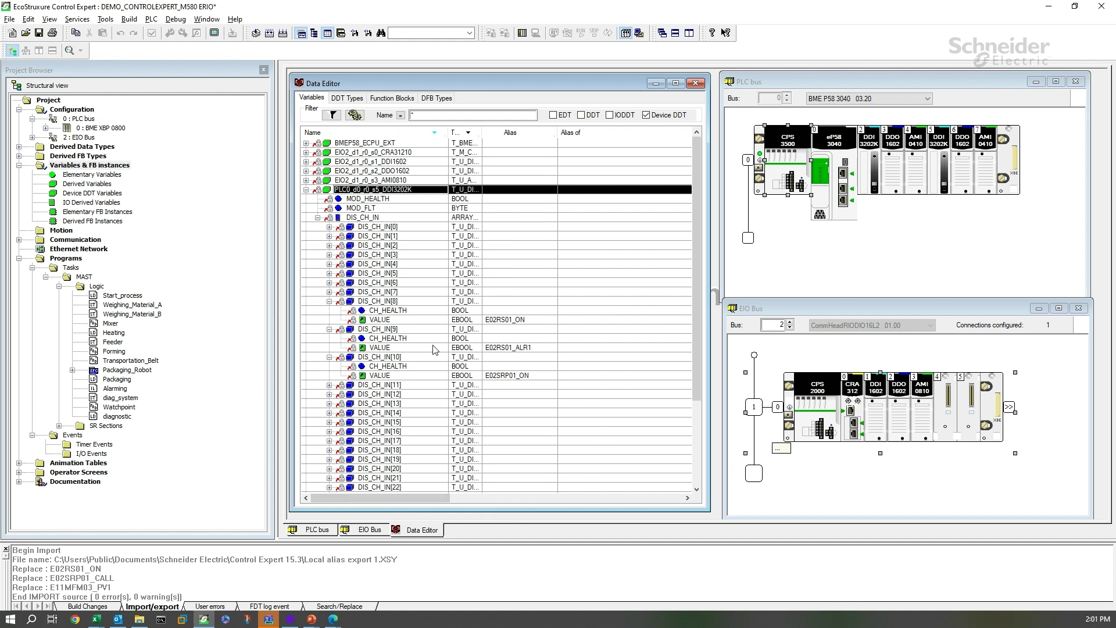
click(306, 190)
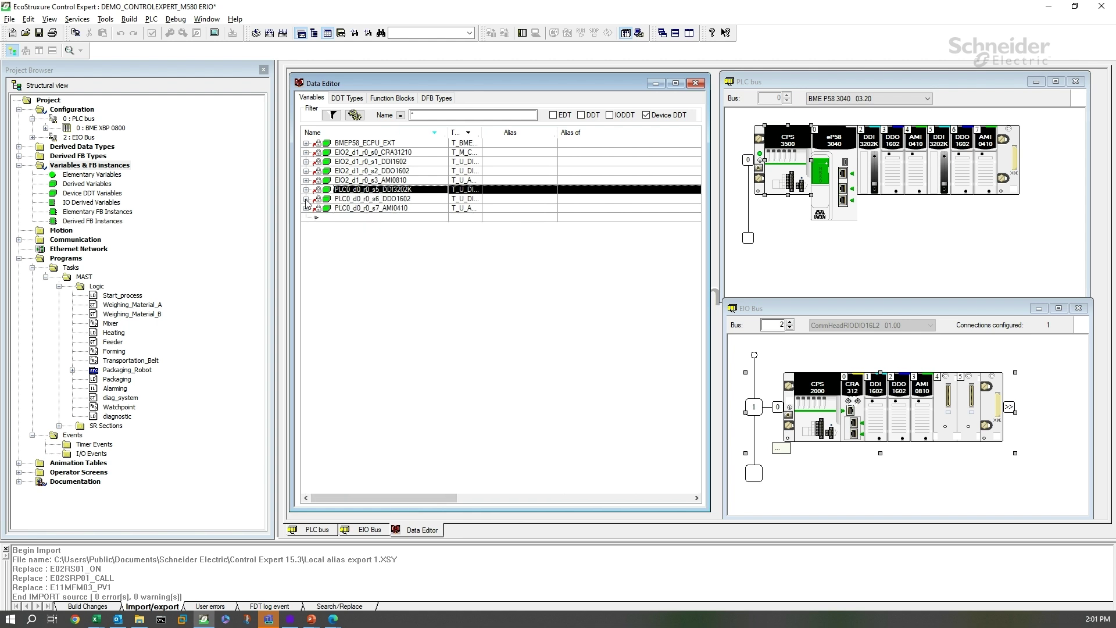
click(306, 199)
click(317, 227)
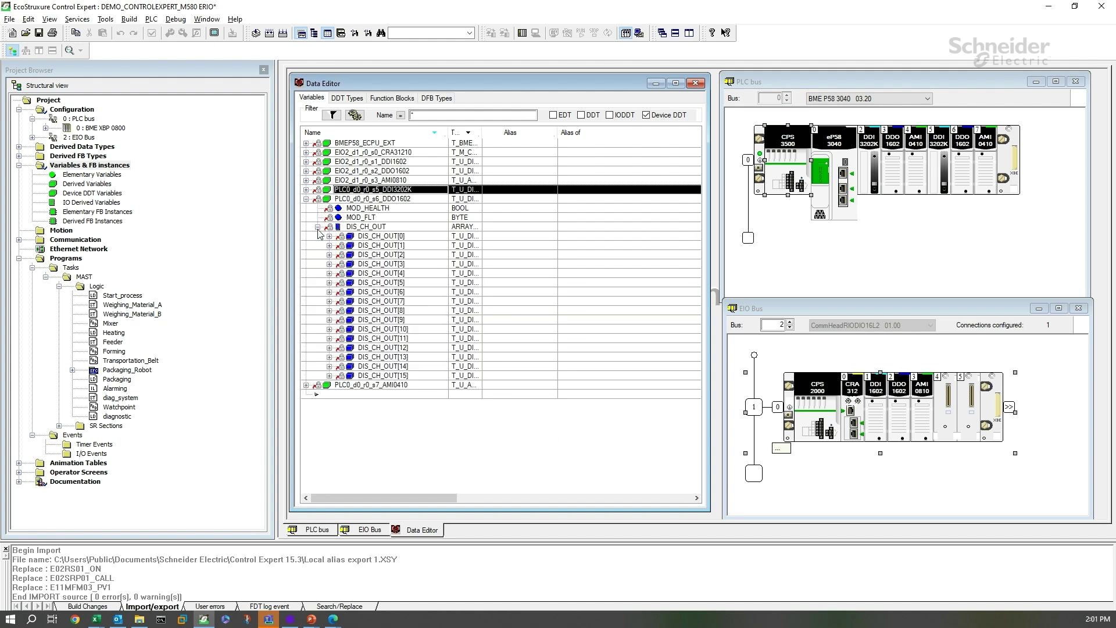
click(329, 264)
click(329, 291)
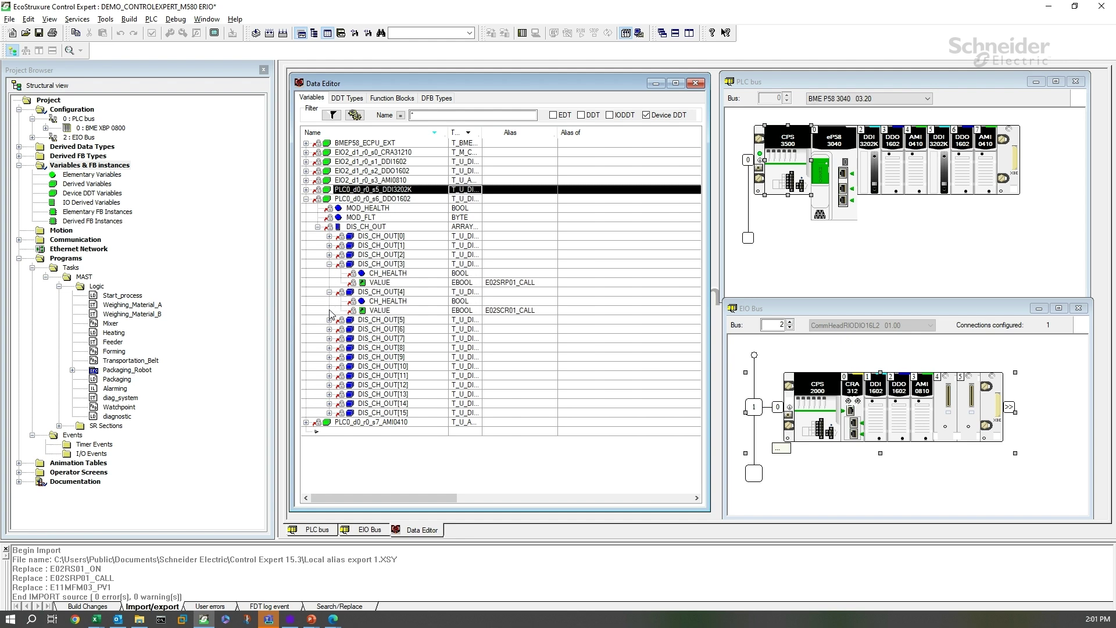
click(329, 320)
click(329, 347)
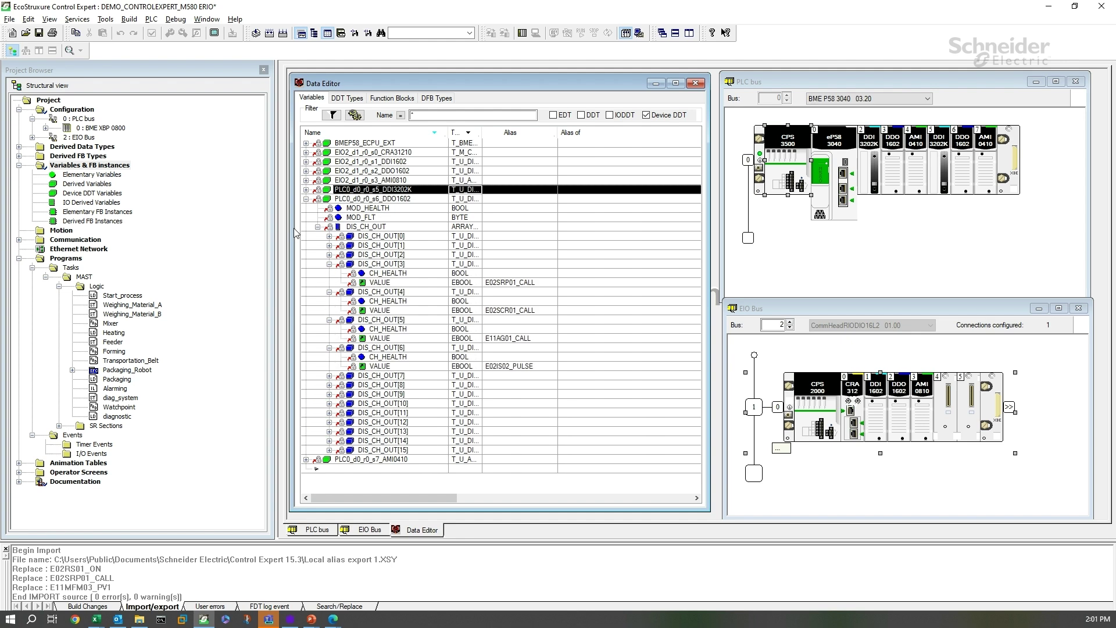
click(306, 199)
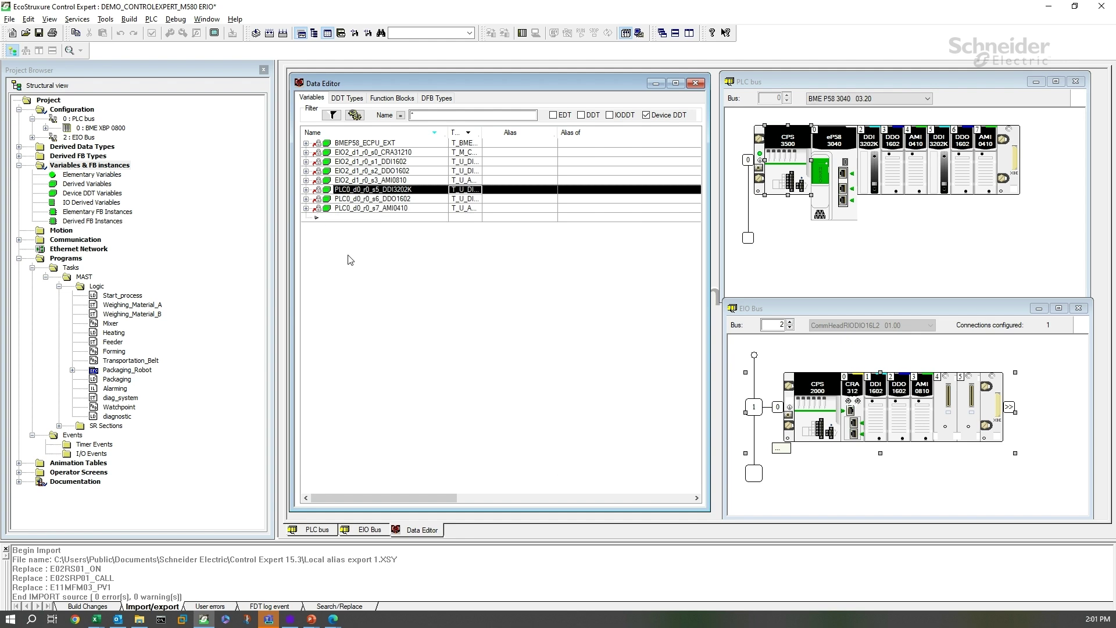
click(305, 208)
click(318, 235)
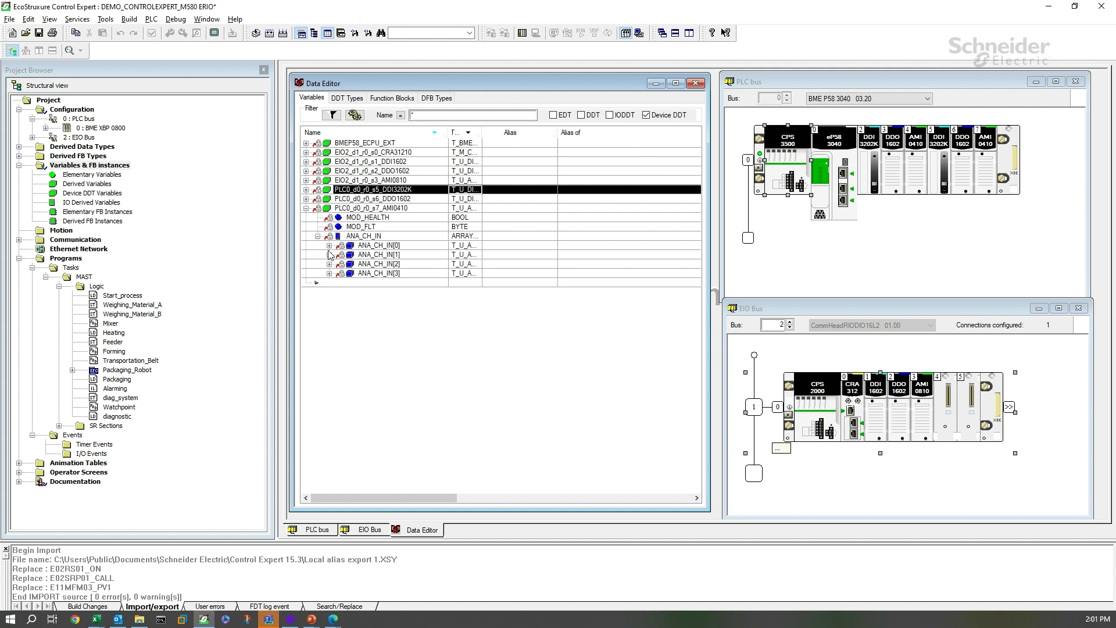
click(329, 245)
click(341, 283)
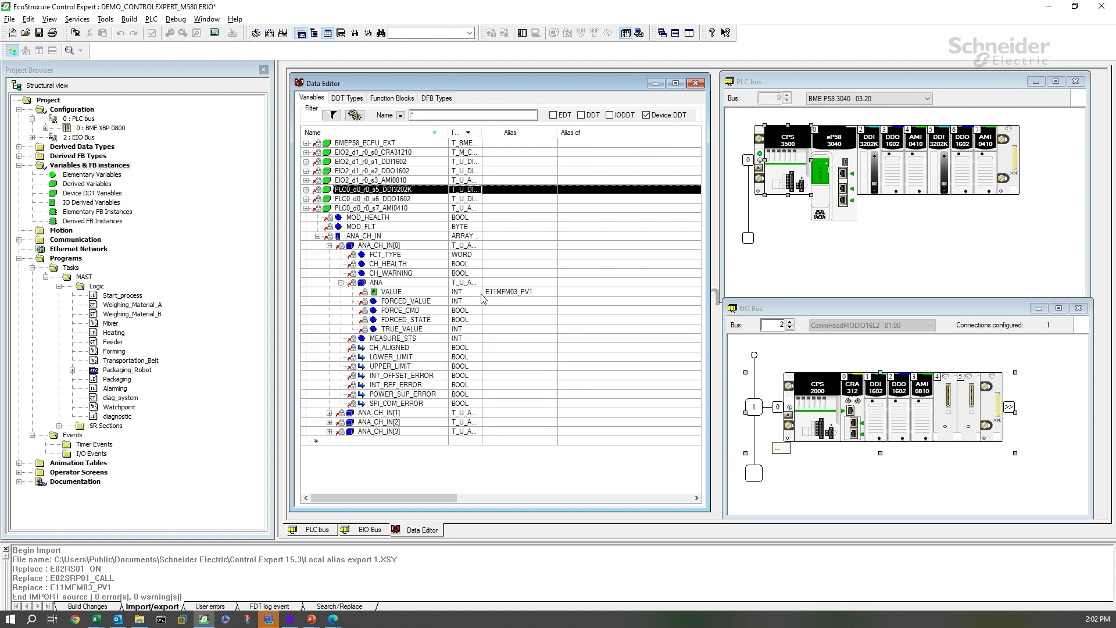
click(329, 413)
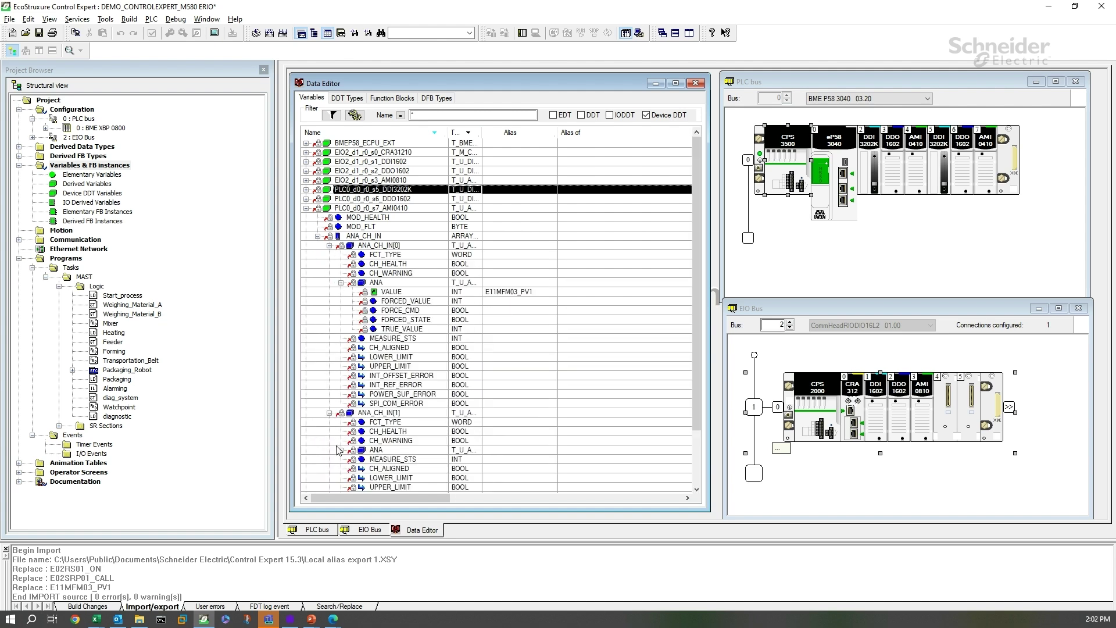
click(341, 450)
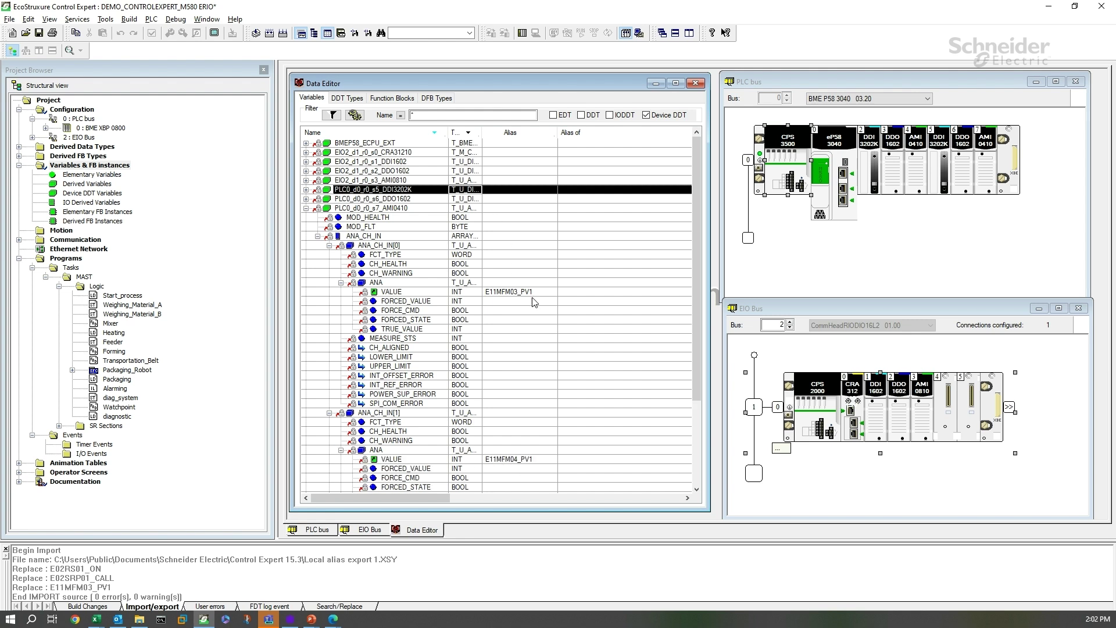
click(306, 208)
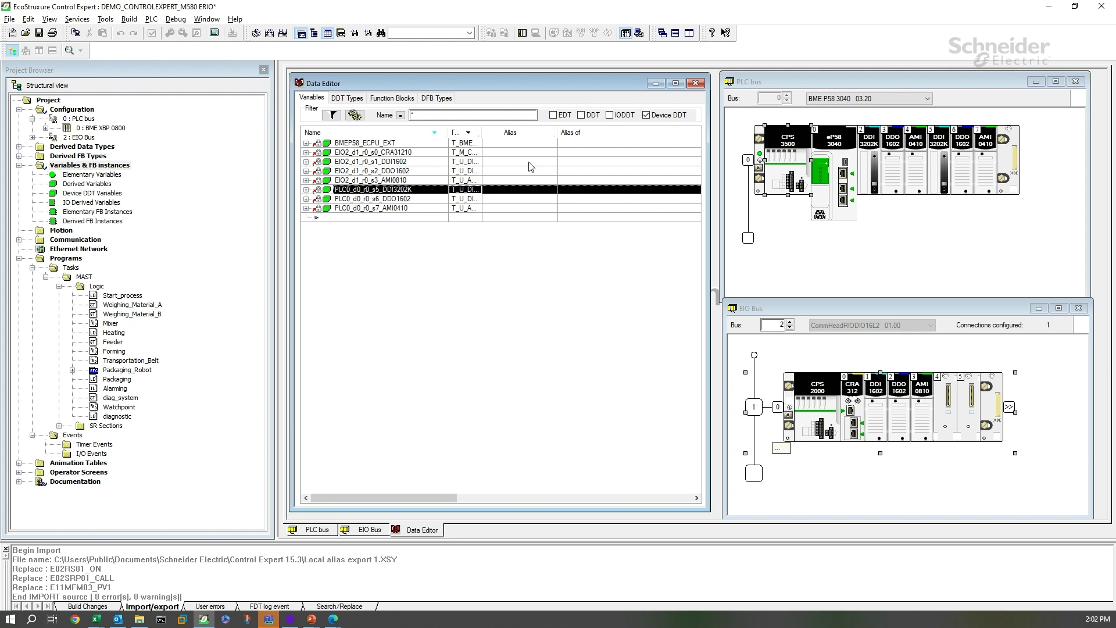
- Show only EDT variables and scroll to the E02/E11 aliases and their Comment column
click(645, 115)
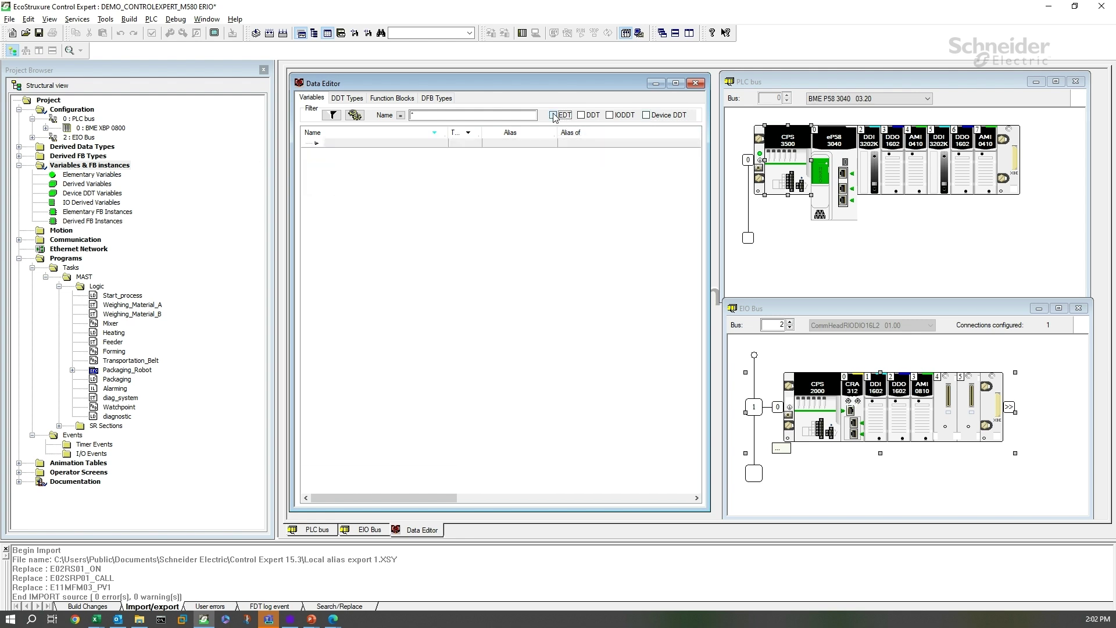
click(553, 115)
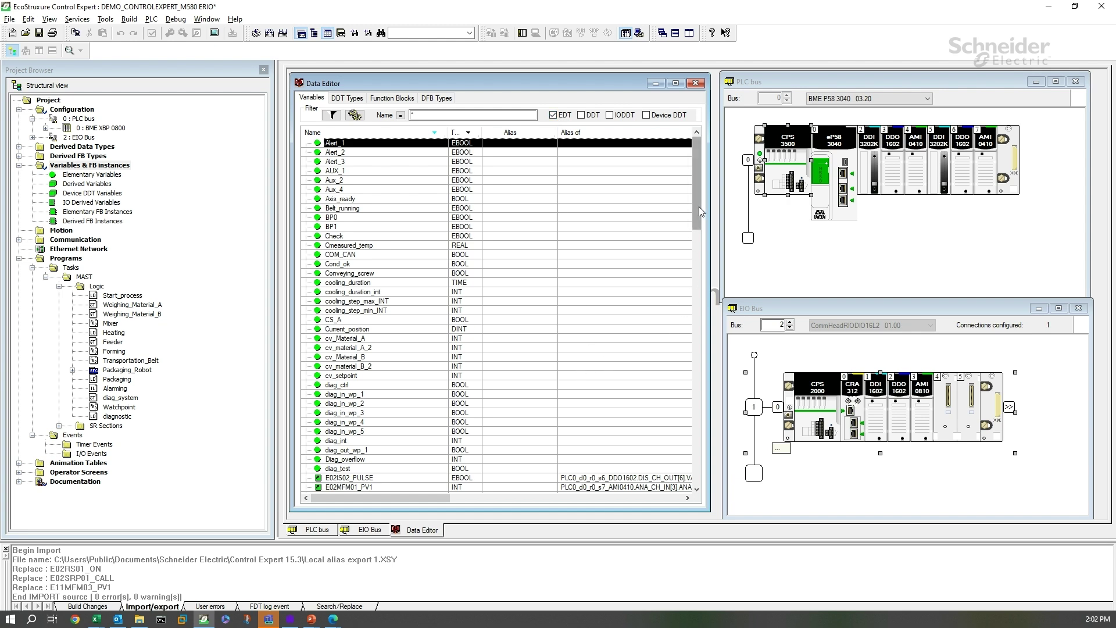
drag(698, 207, 716, 284)
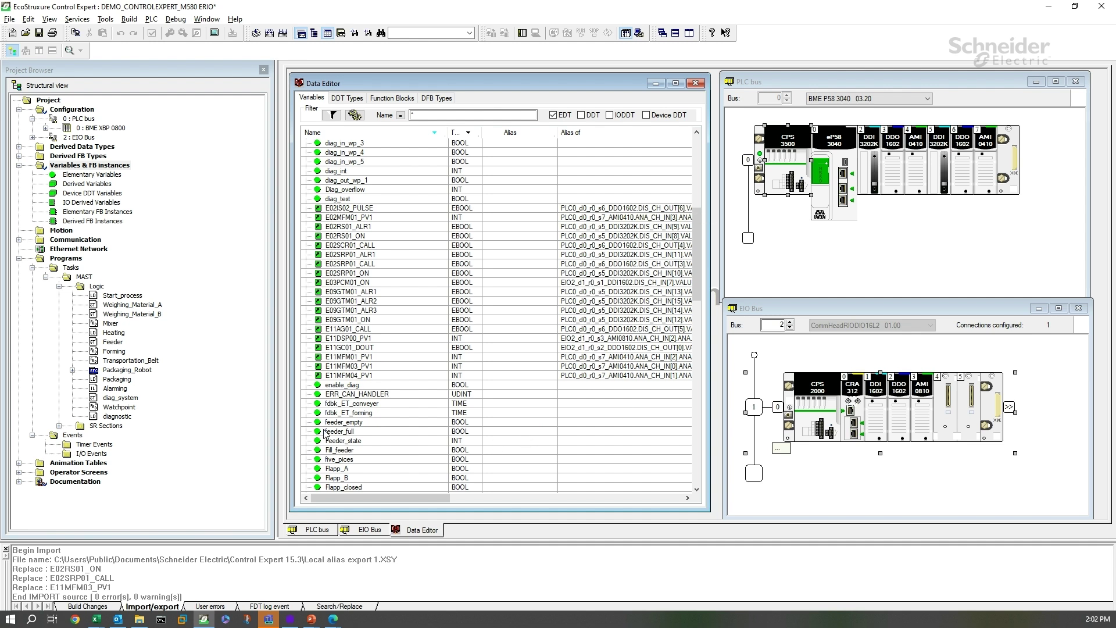
drag(362, 498, 481, 523)
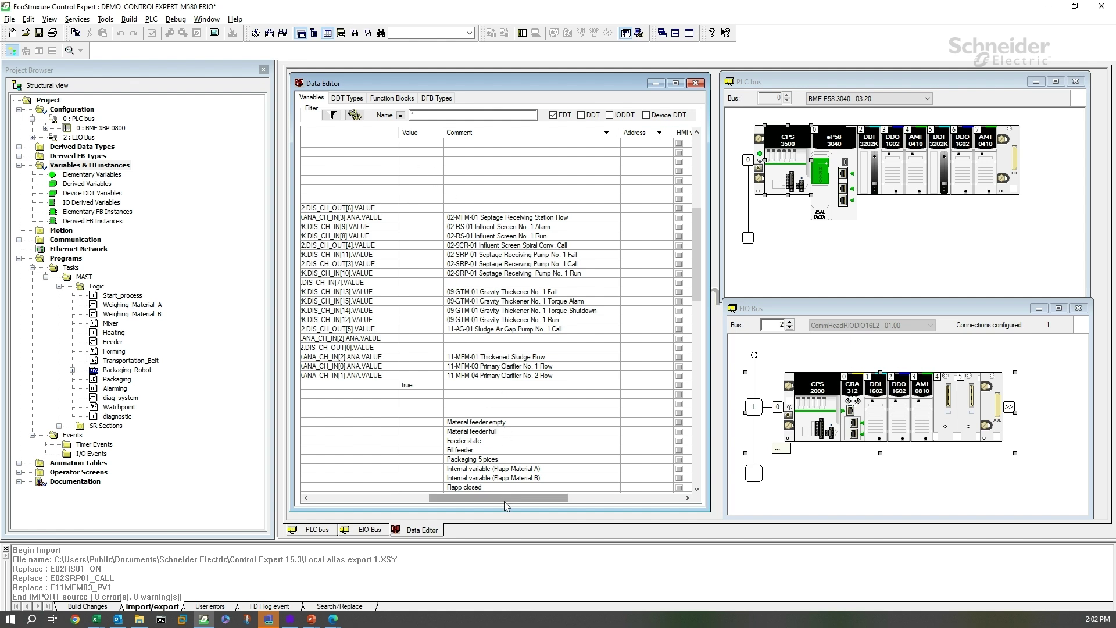
drag(504, 500, 348, 500)
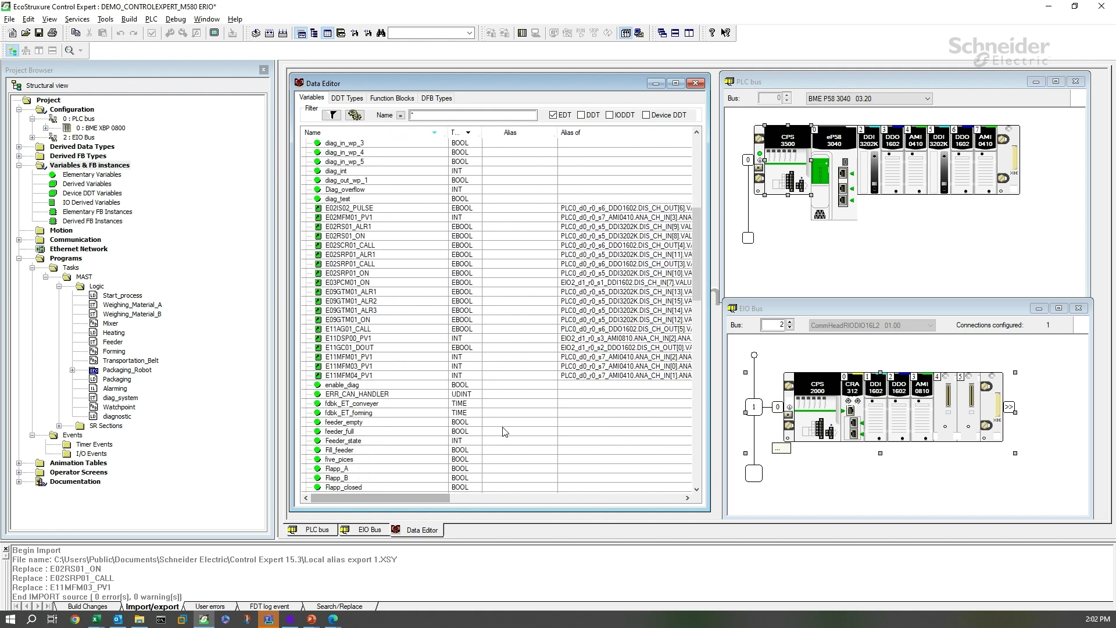